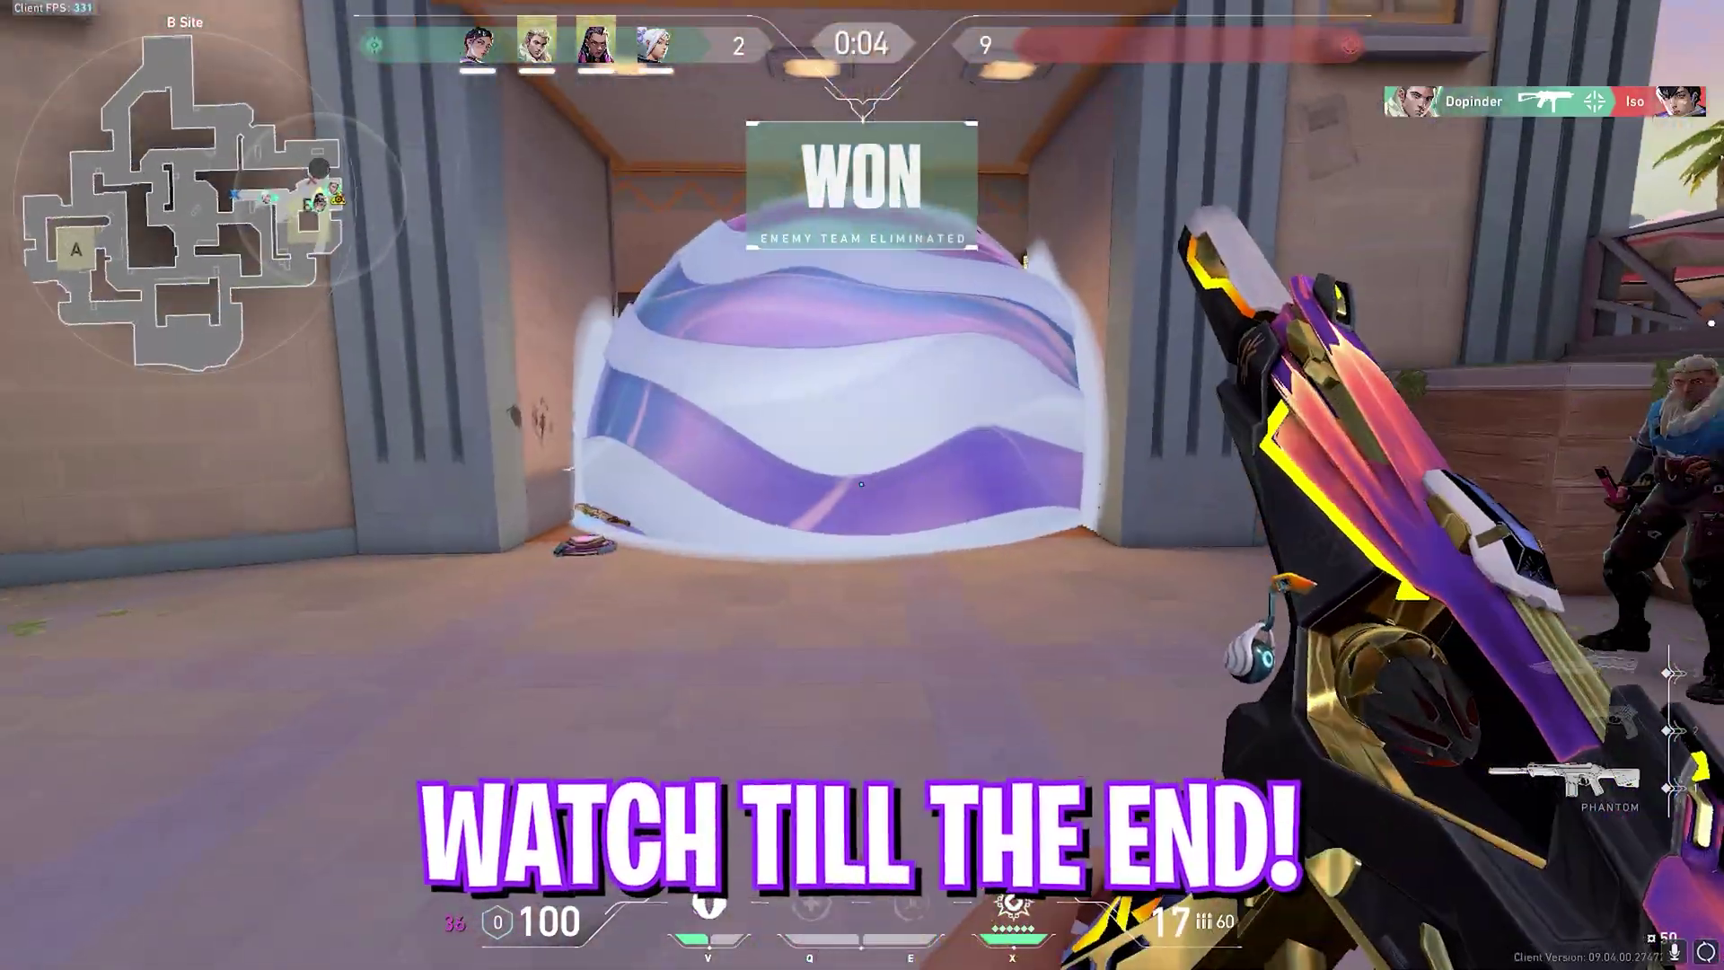
key(Tab)
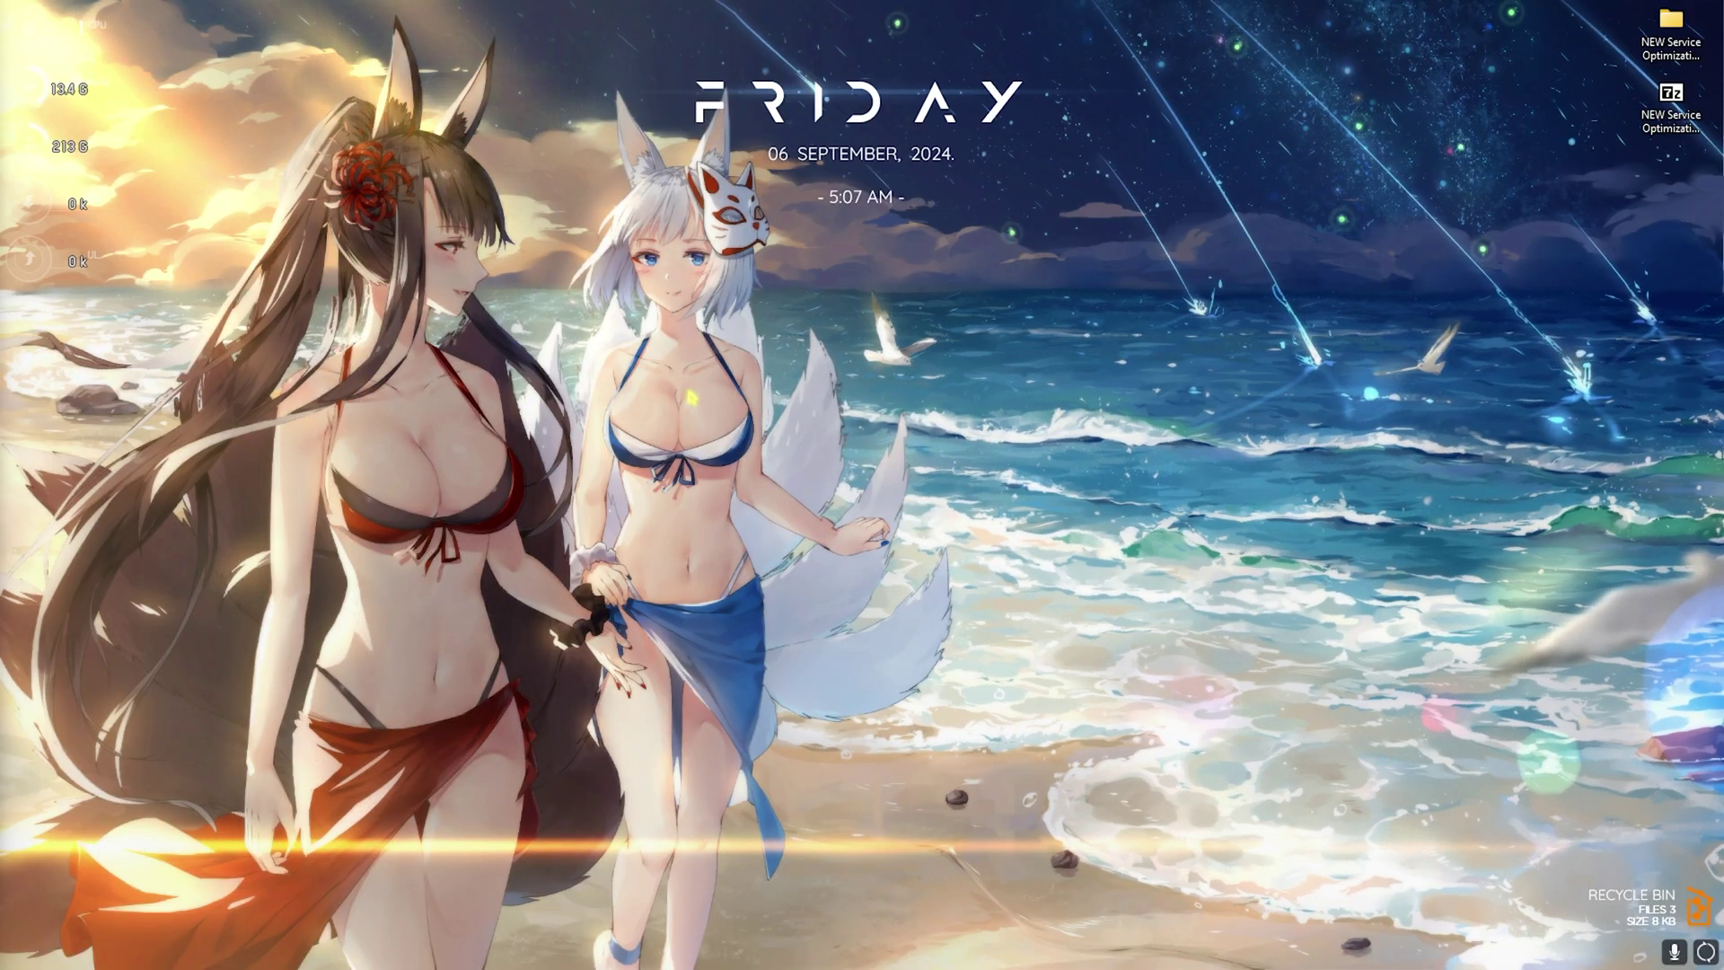
key(super)
text(settings)
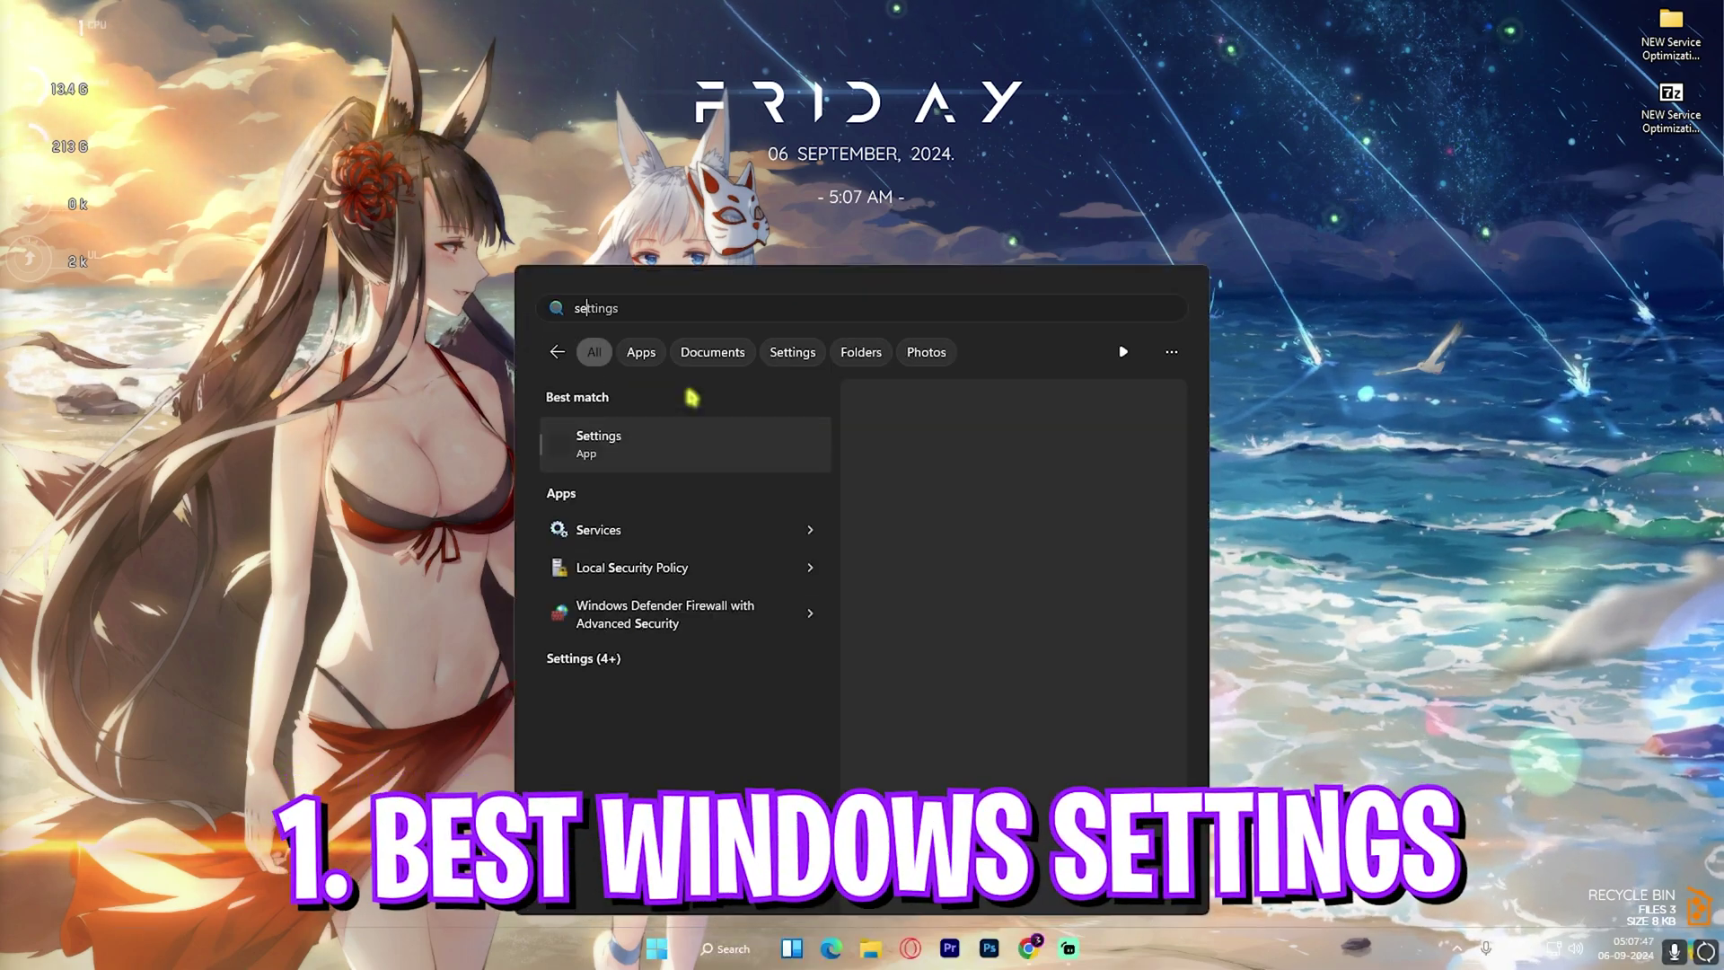
key(Return)
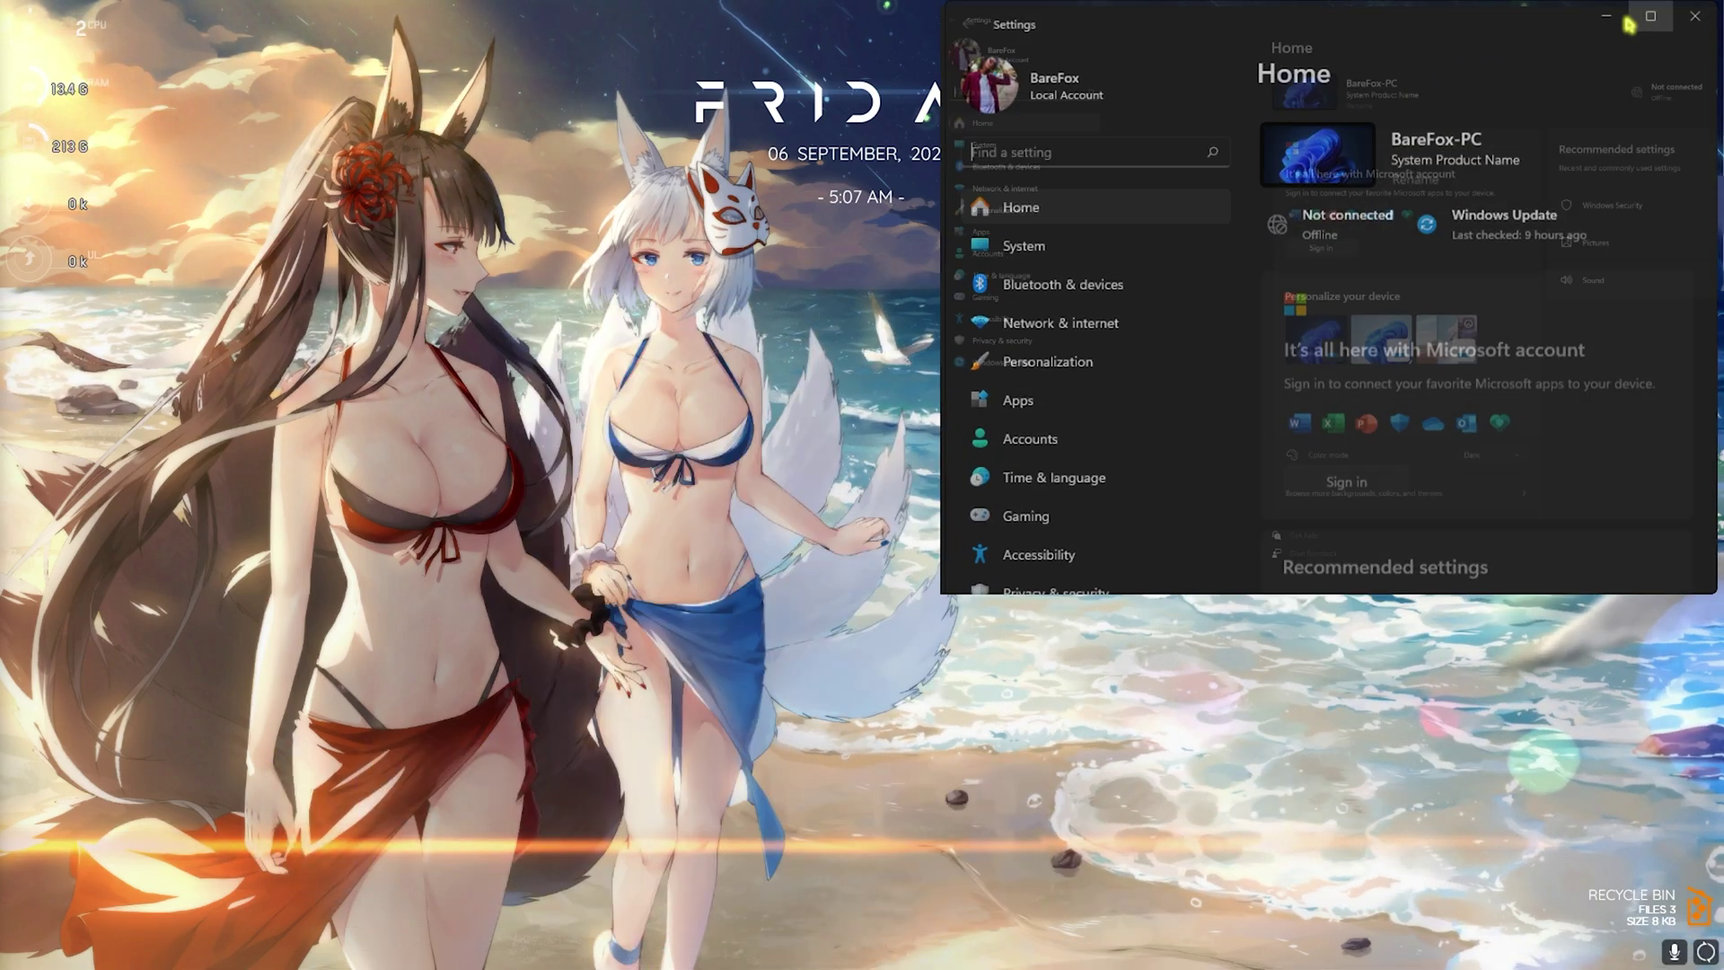
double_click(1428, 54)
text(storage)
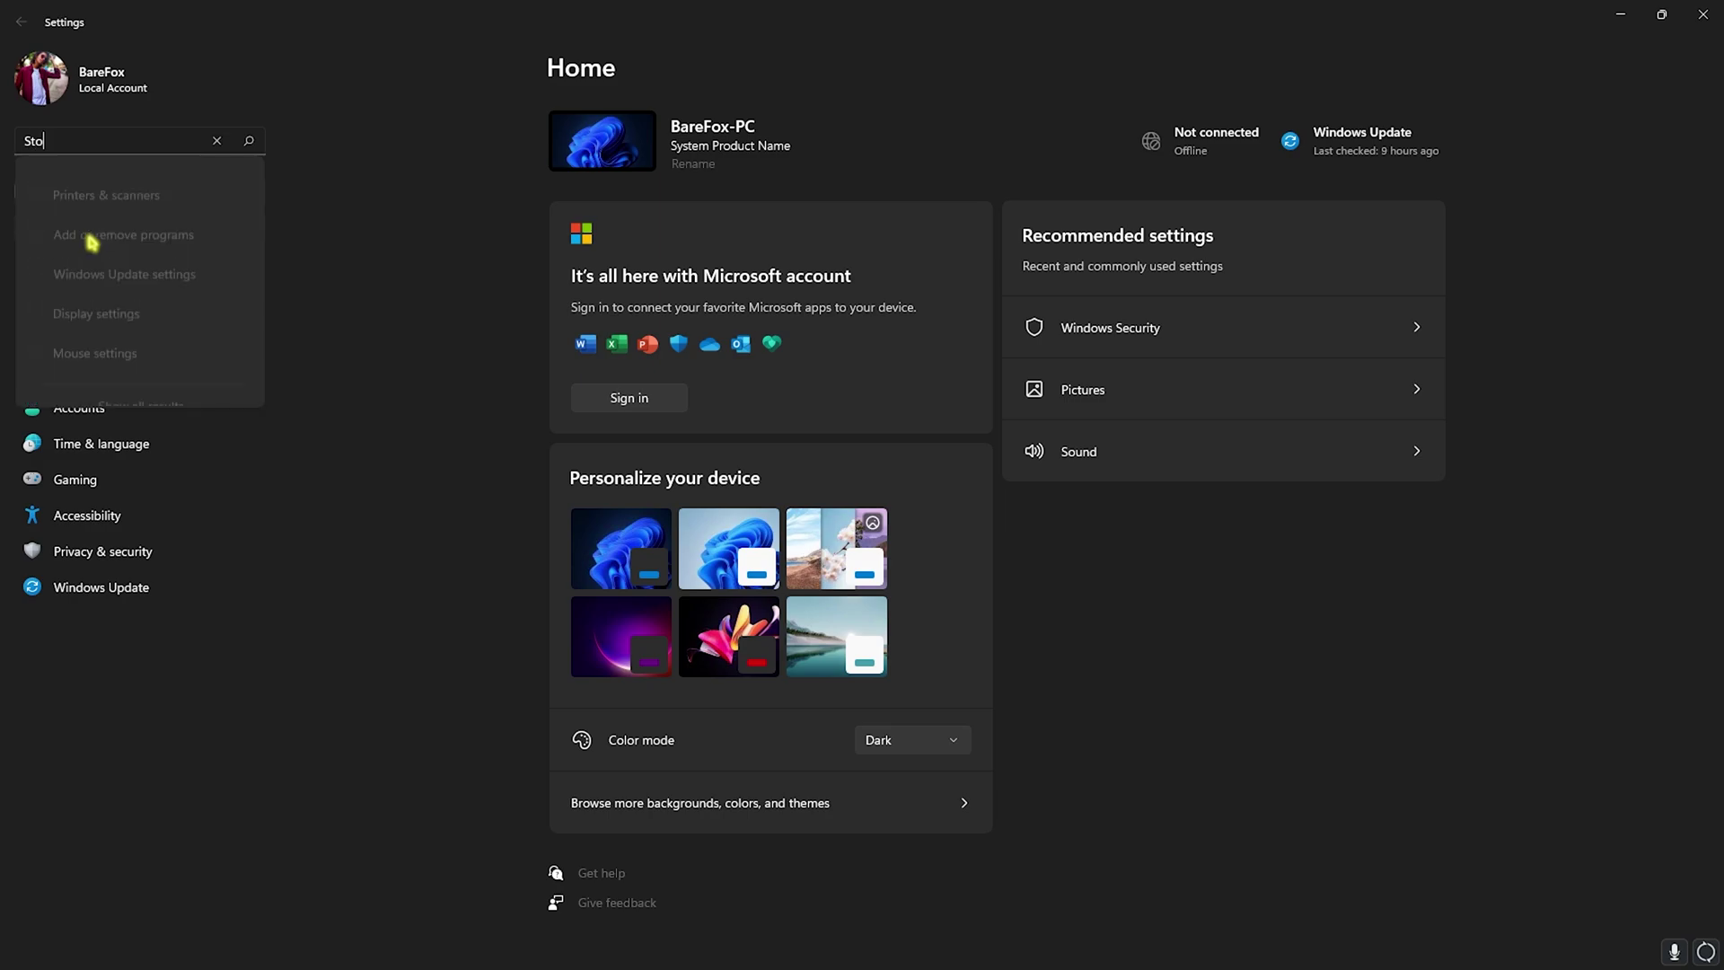
key(Return)
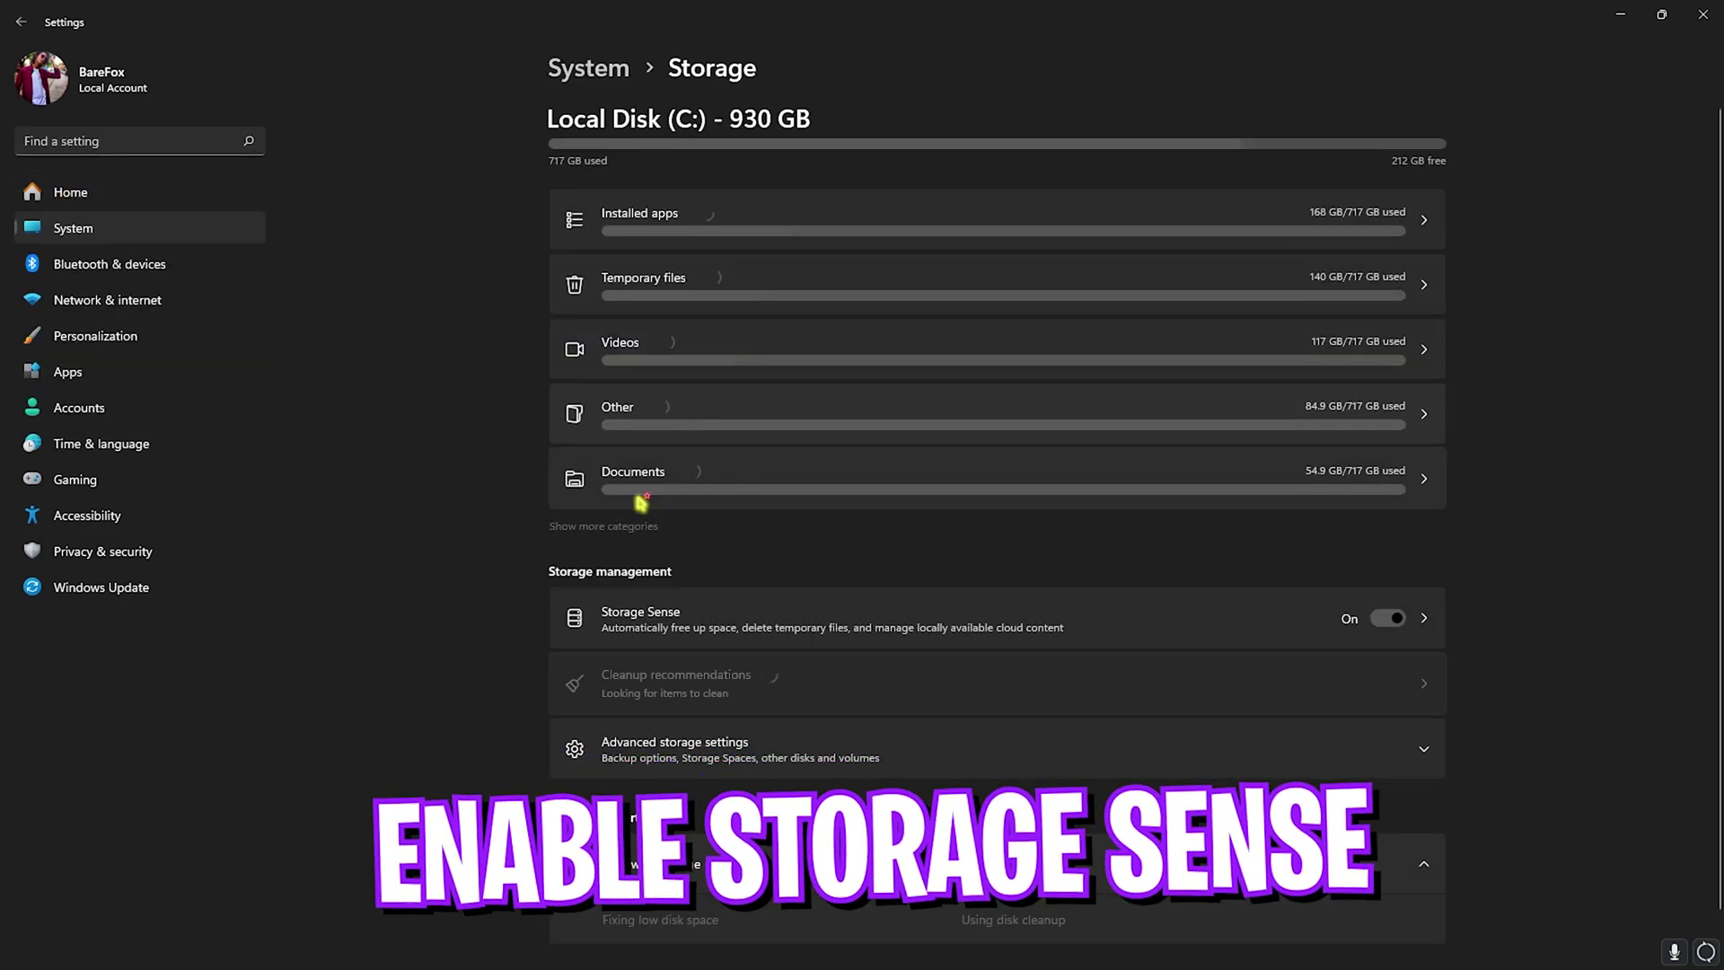
click(626, 619)
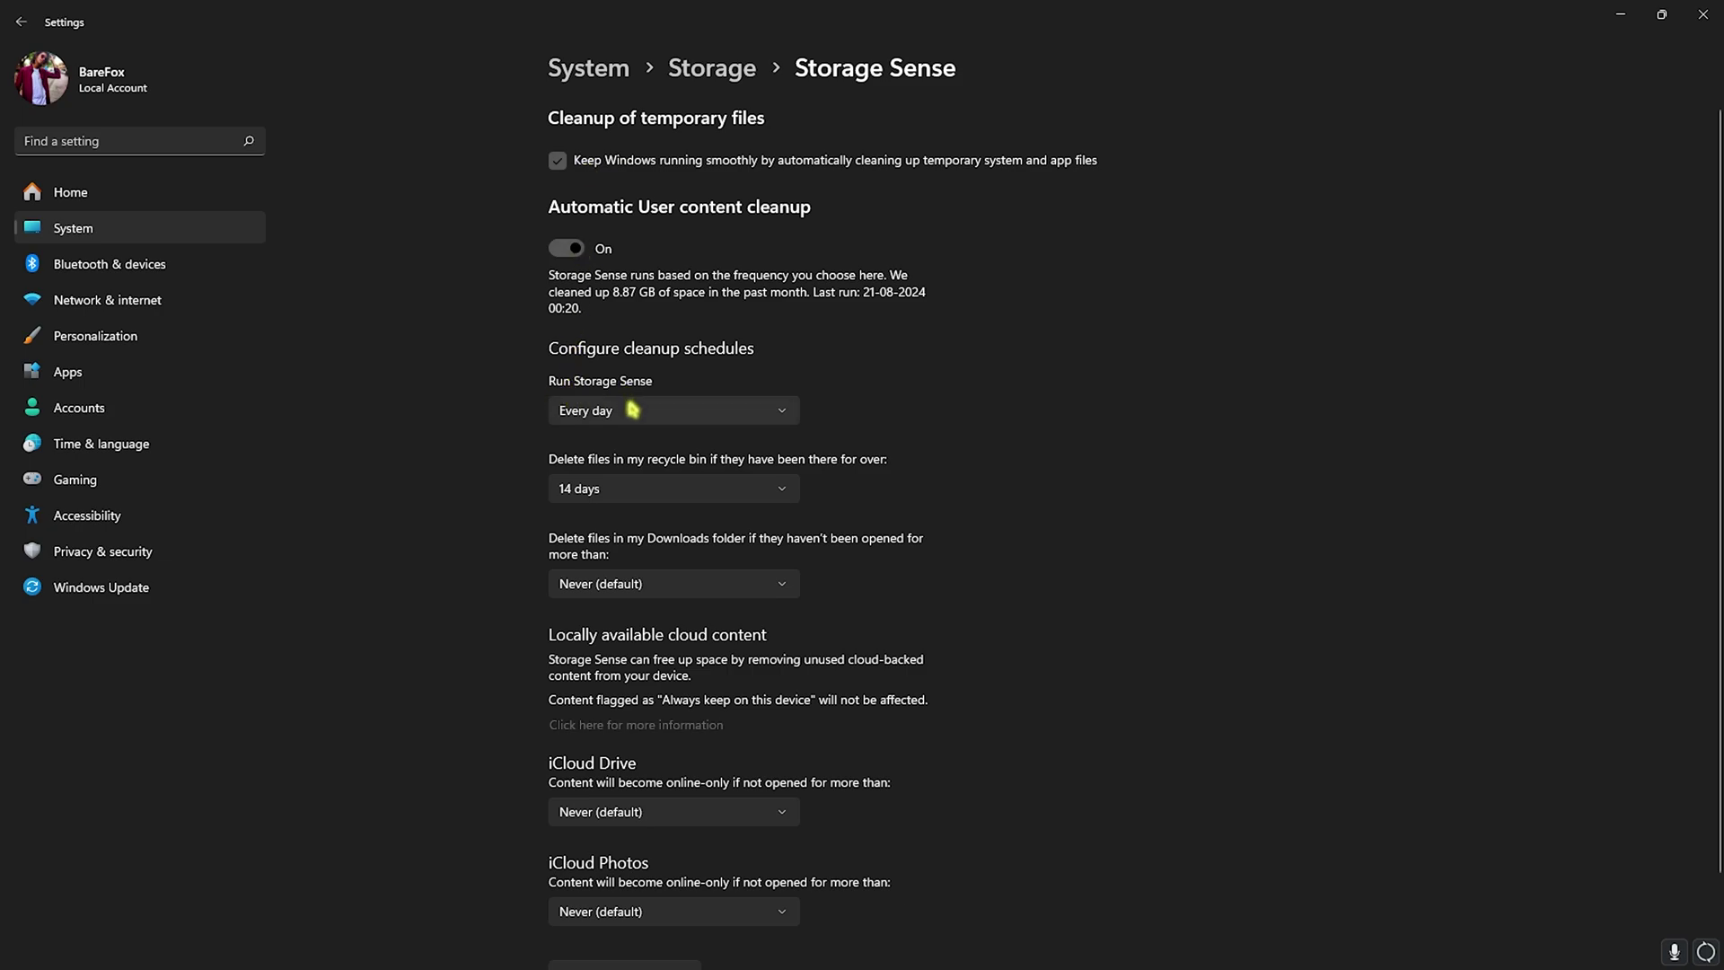
click(684, 489)
click(628, 489)
scroll(683, 564, down, 1)
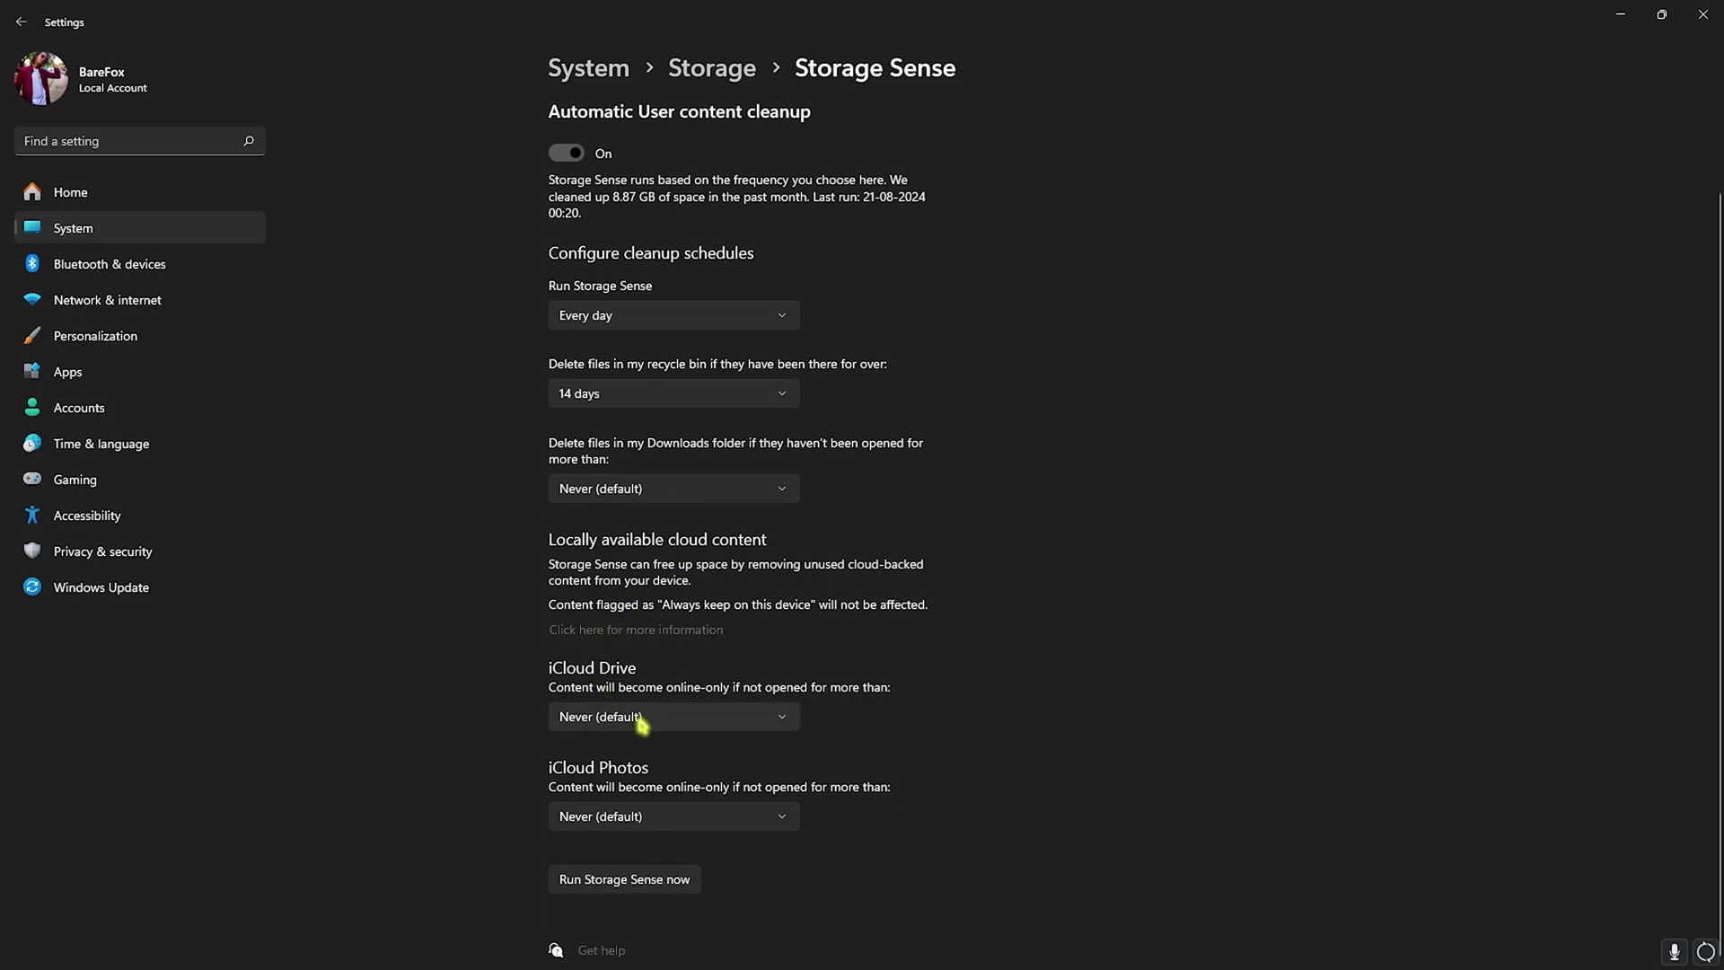
click(627, 882)
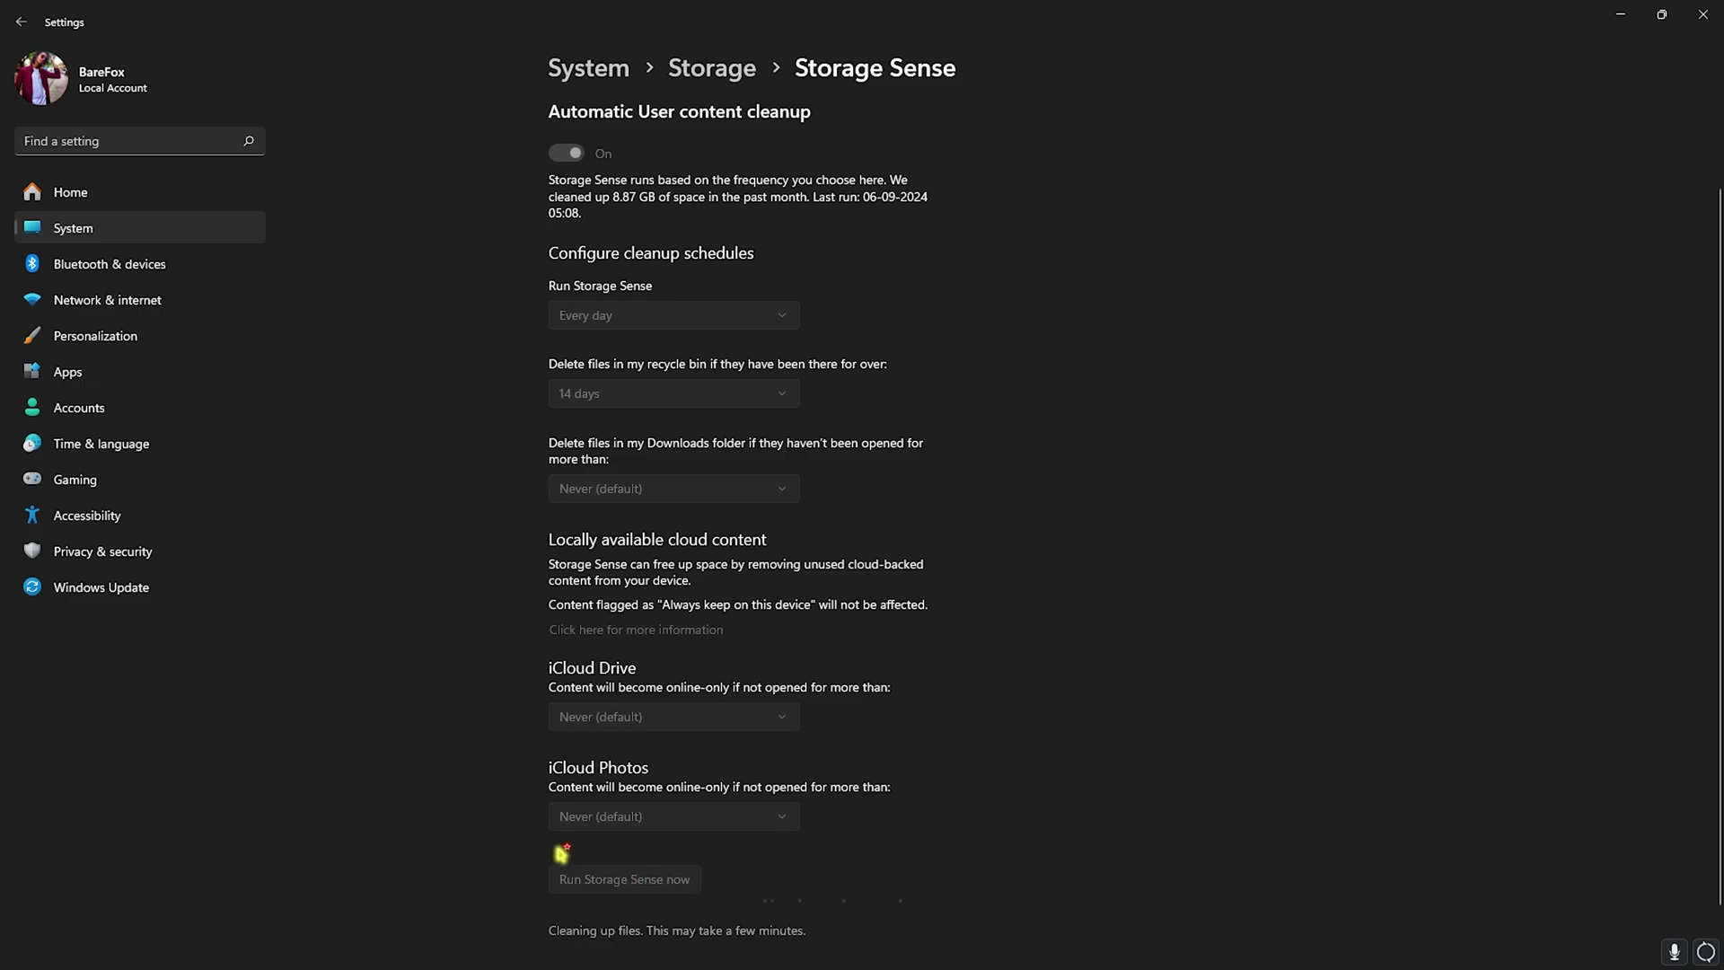
click(112, 487)
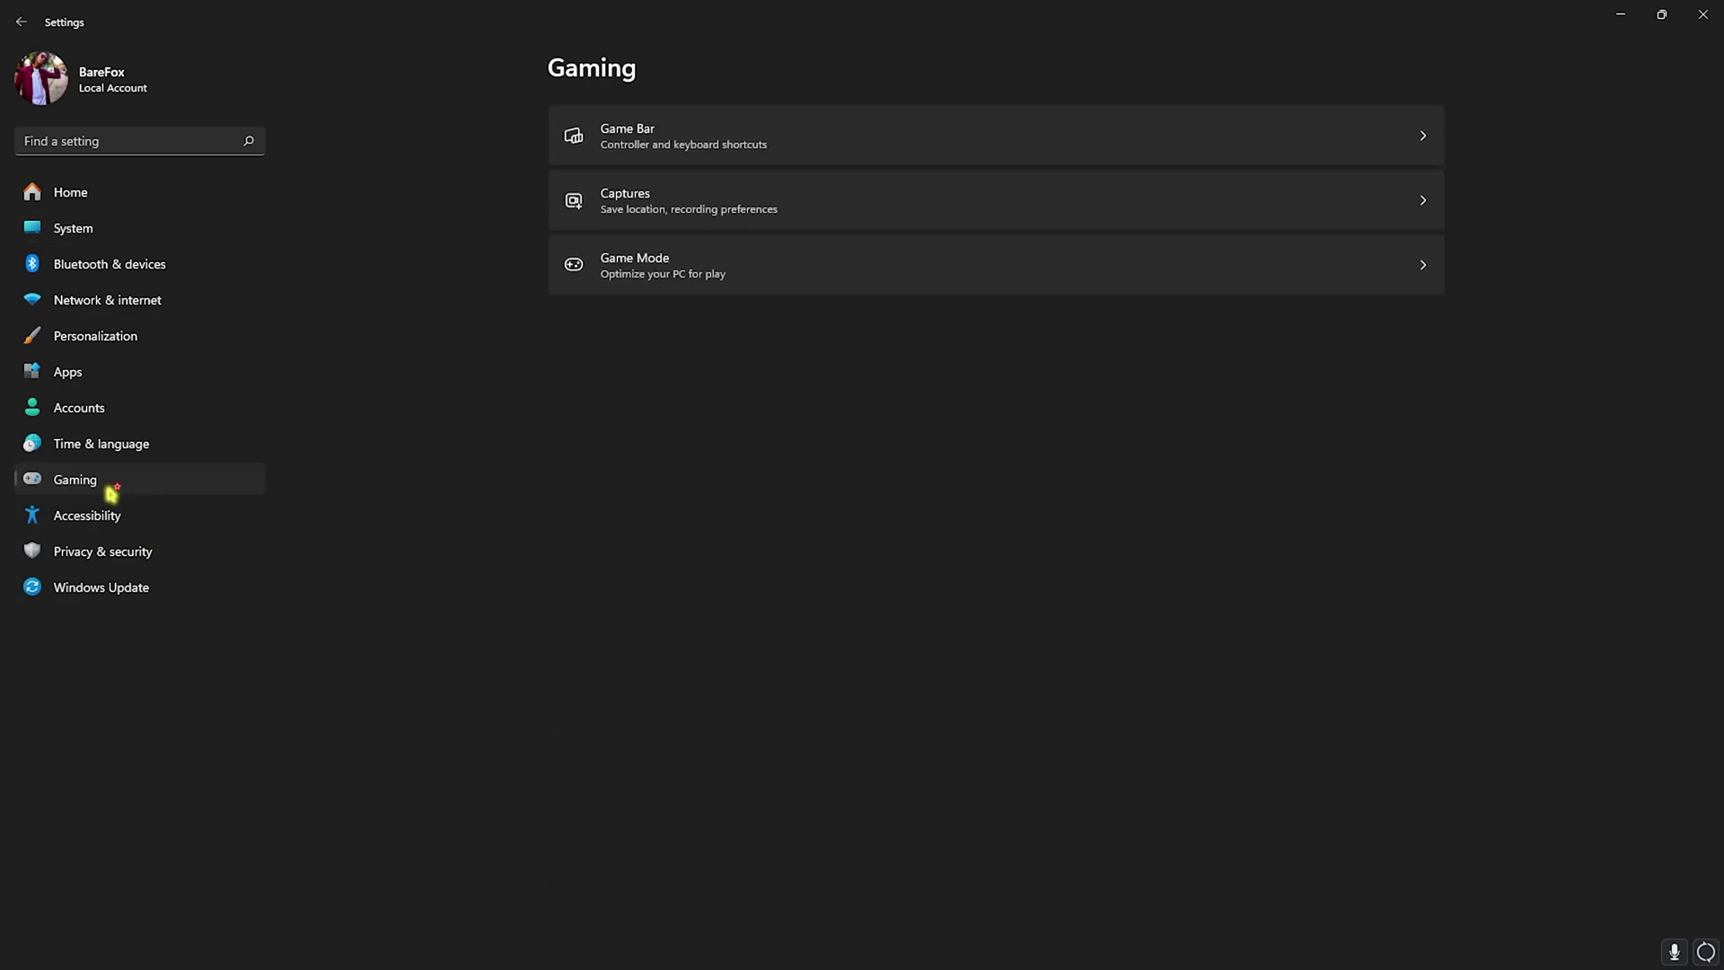
click(627, 159)
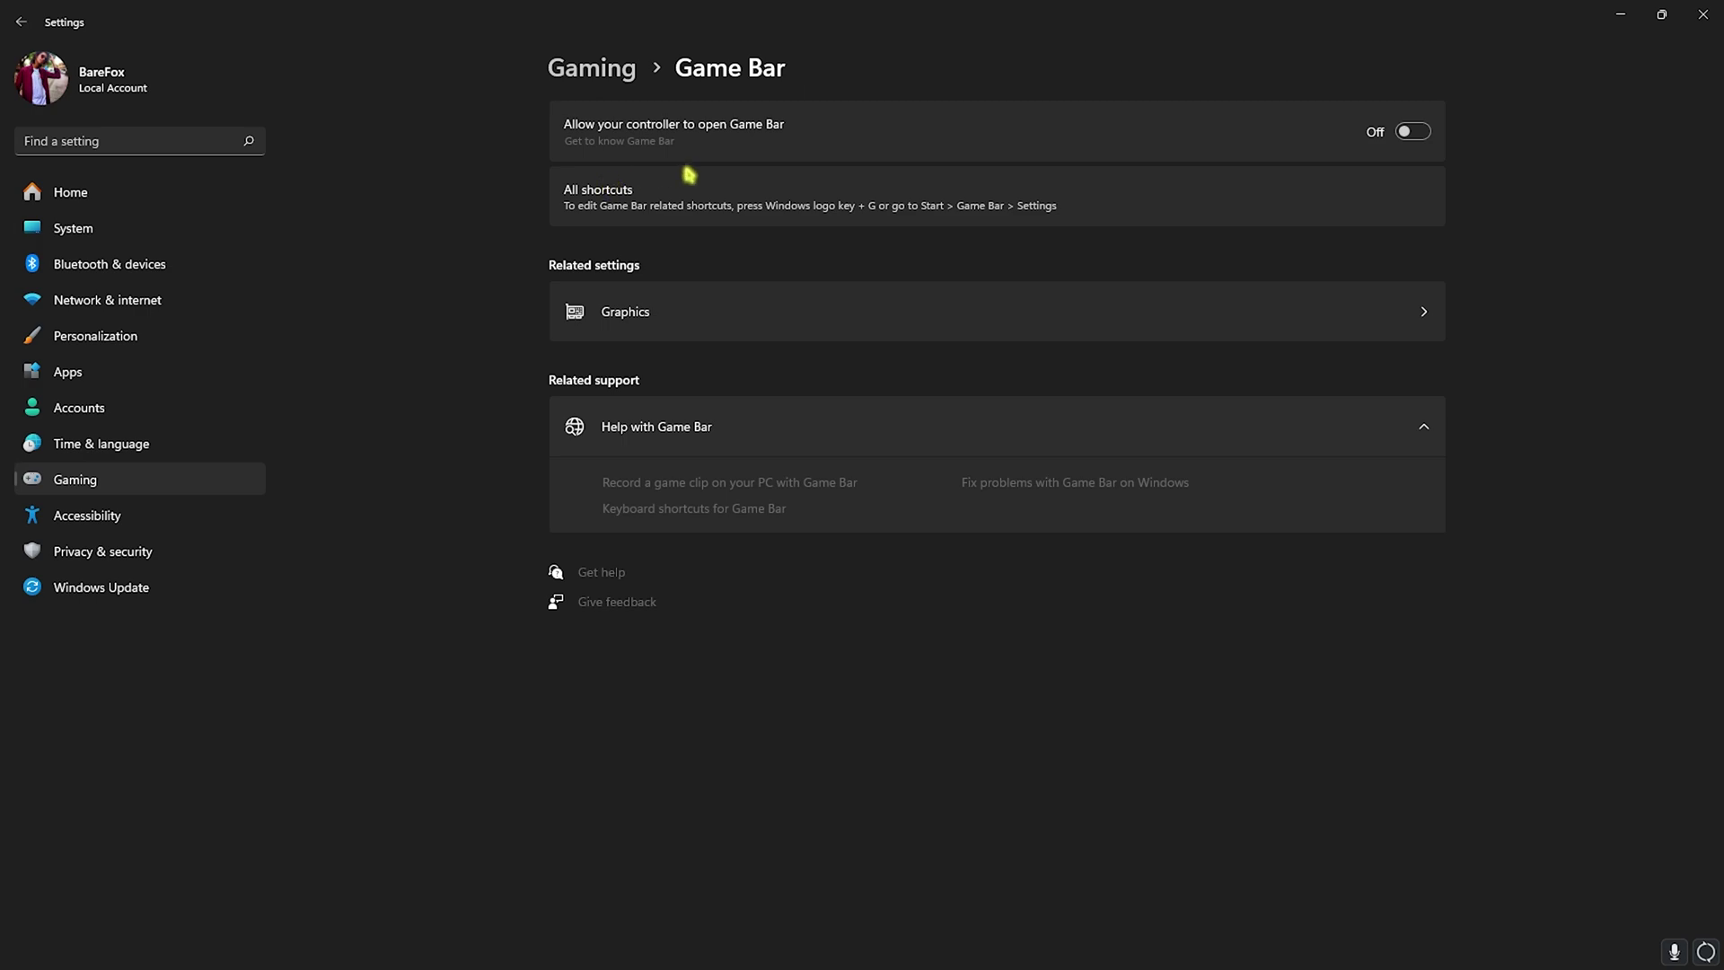
click(606, 69)
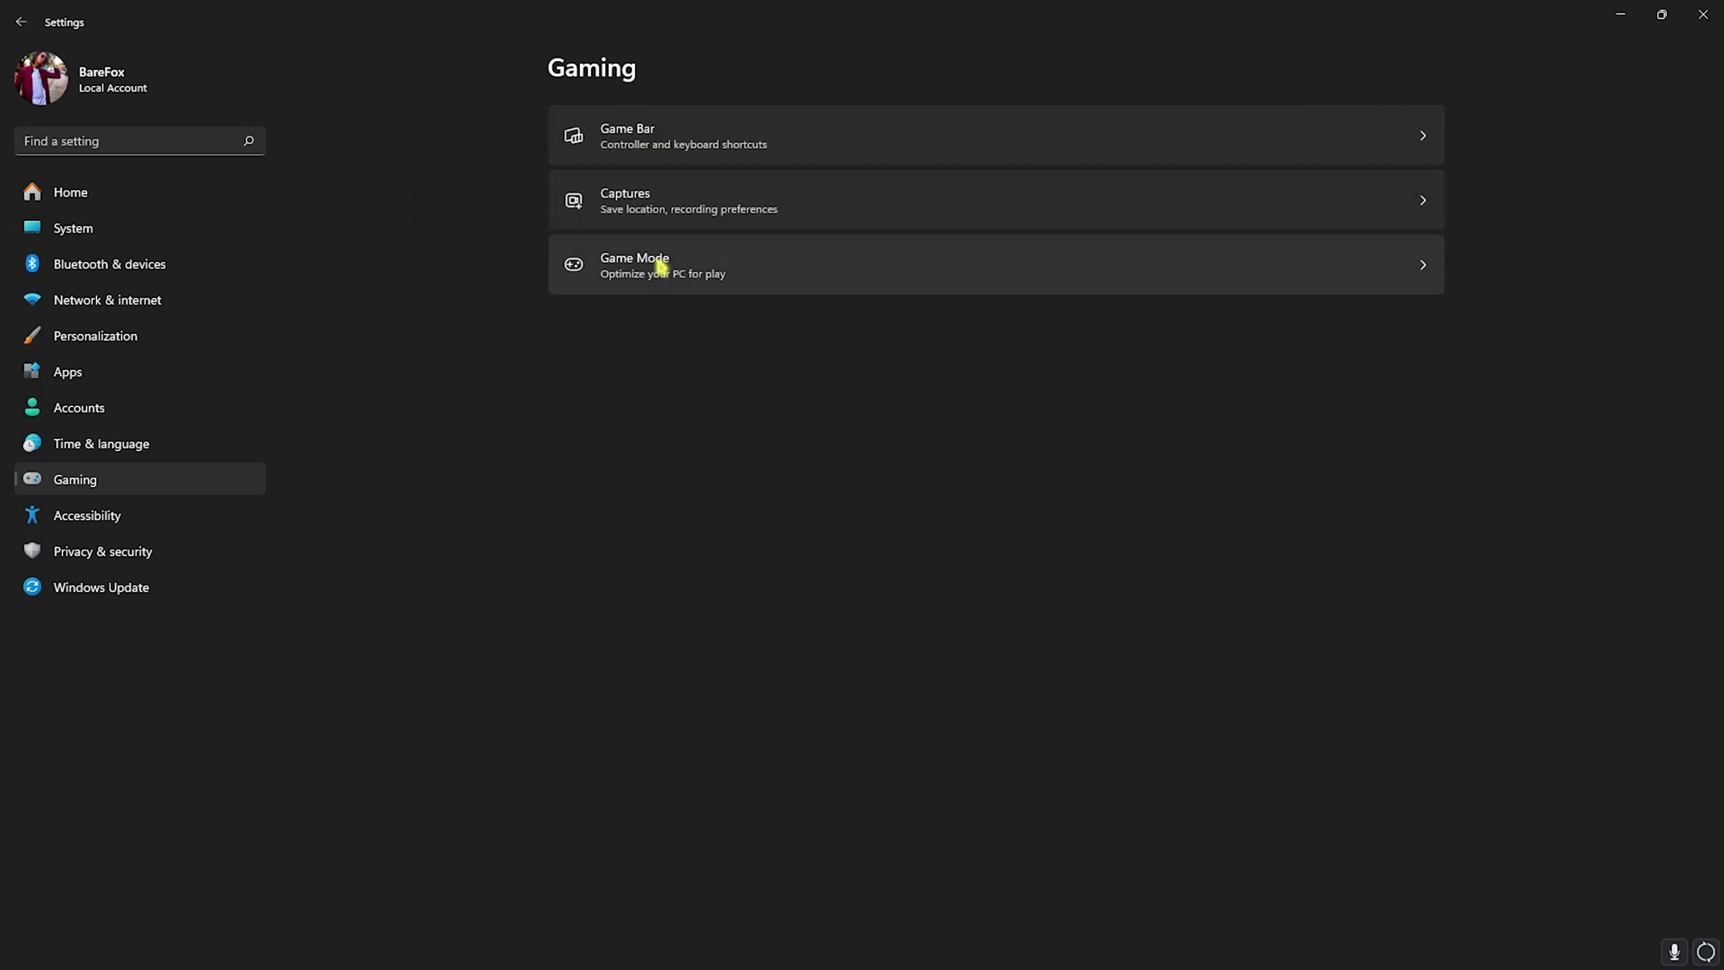
click(662, 274)
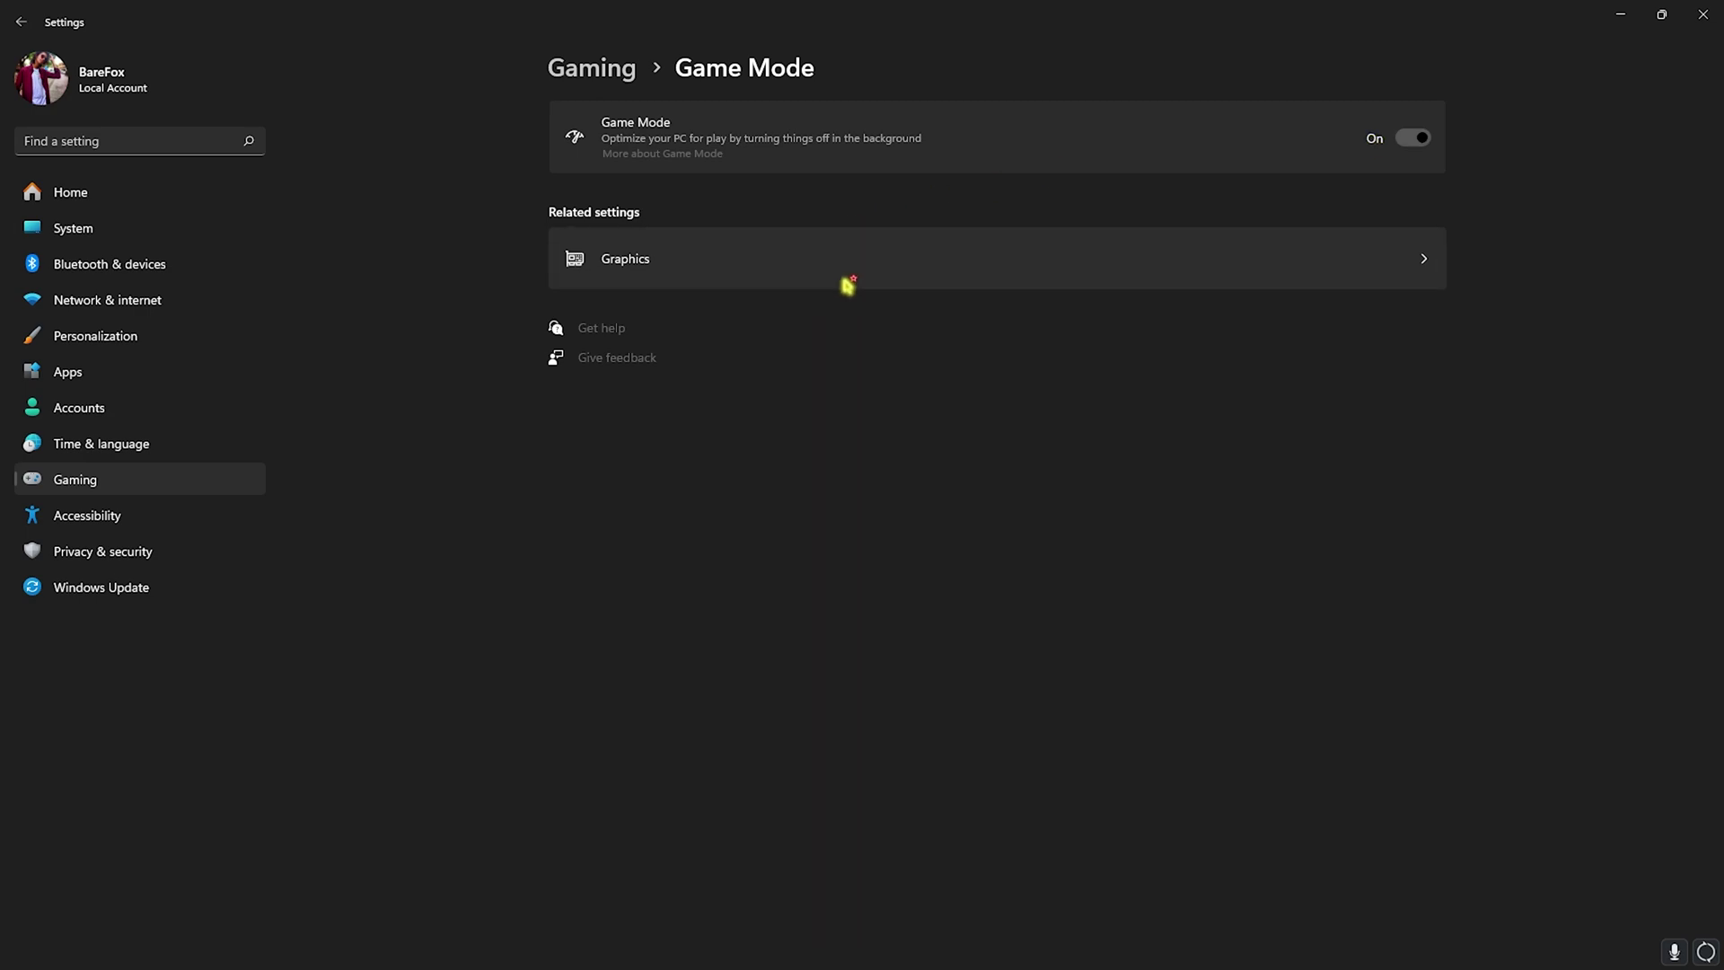
click(694, 262)
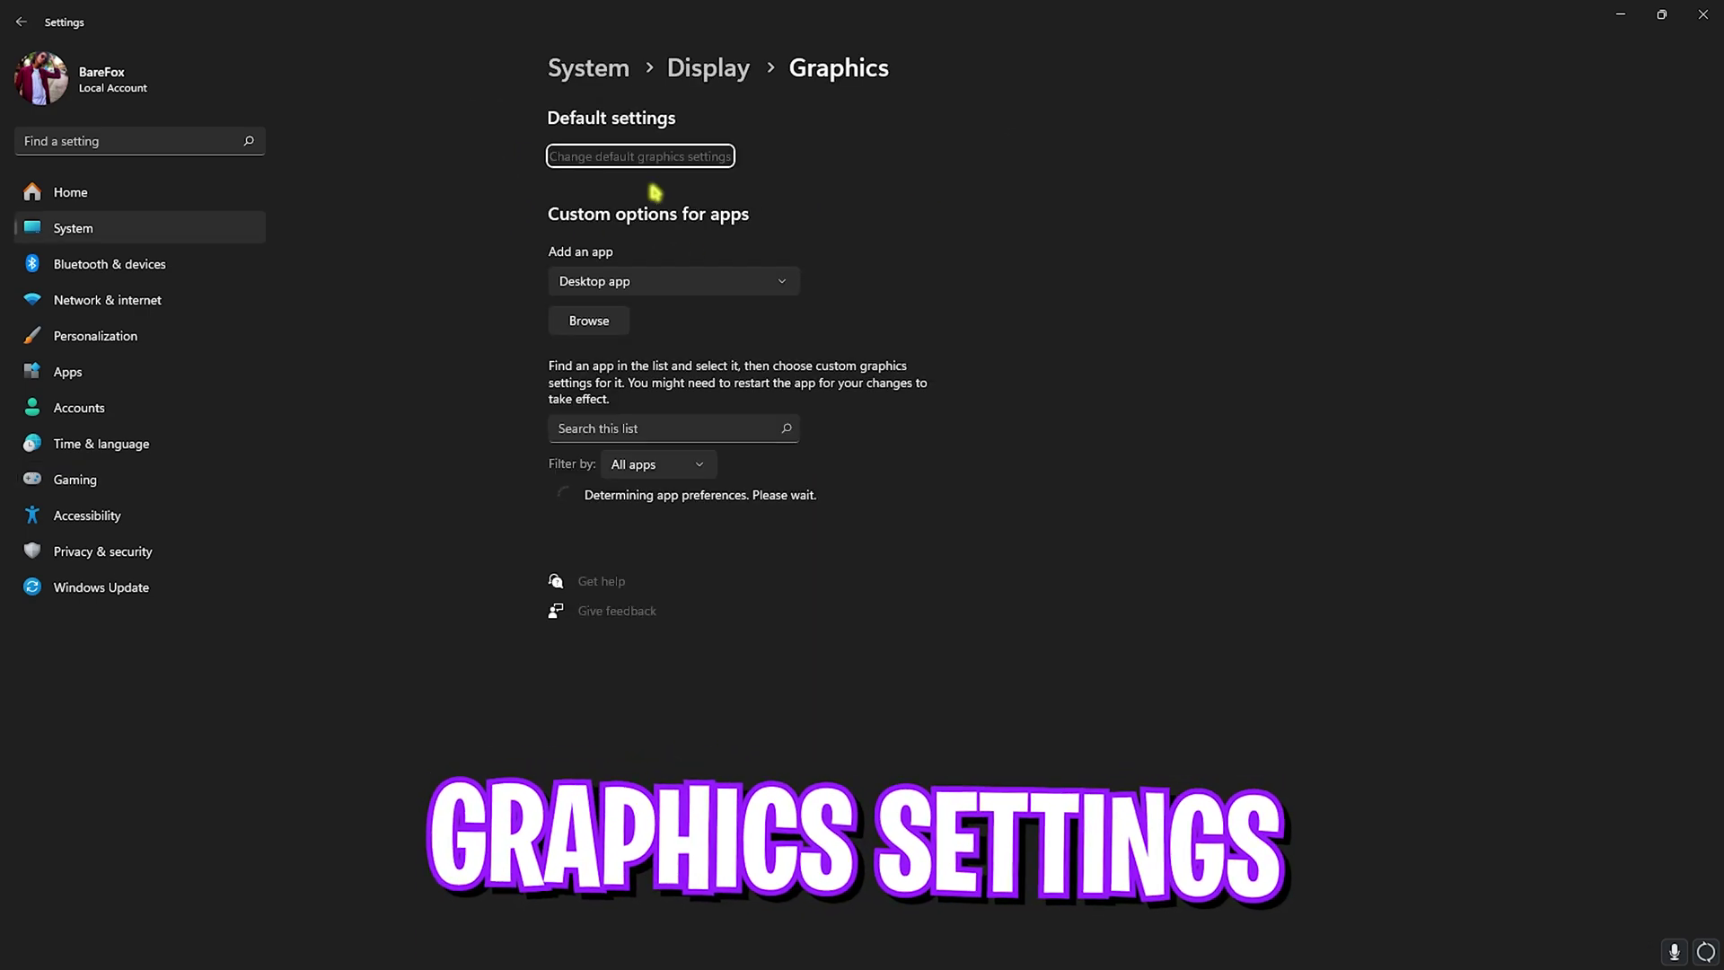
click(647, 160)
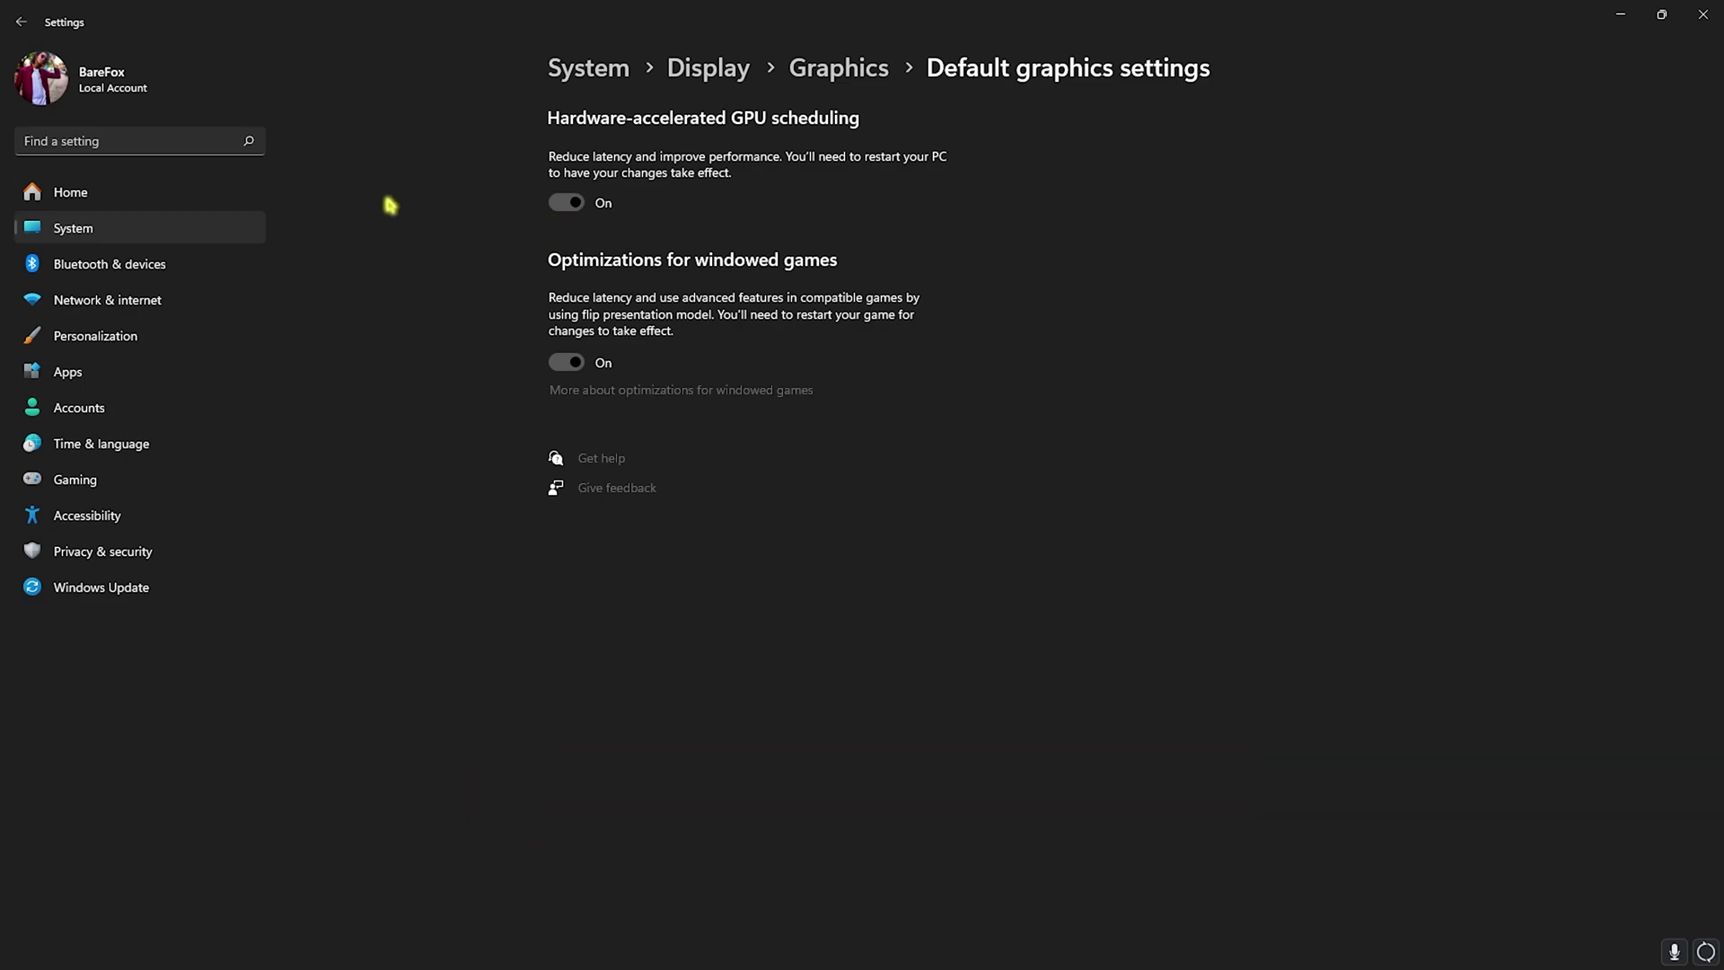
click(135, 587)
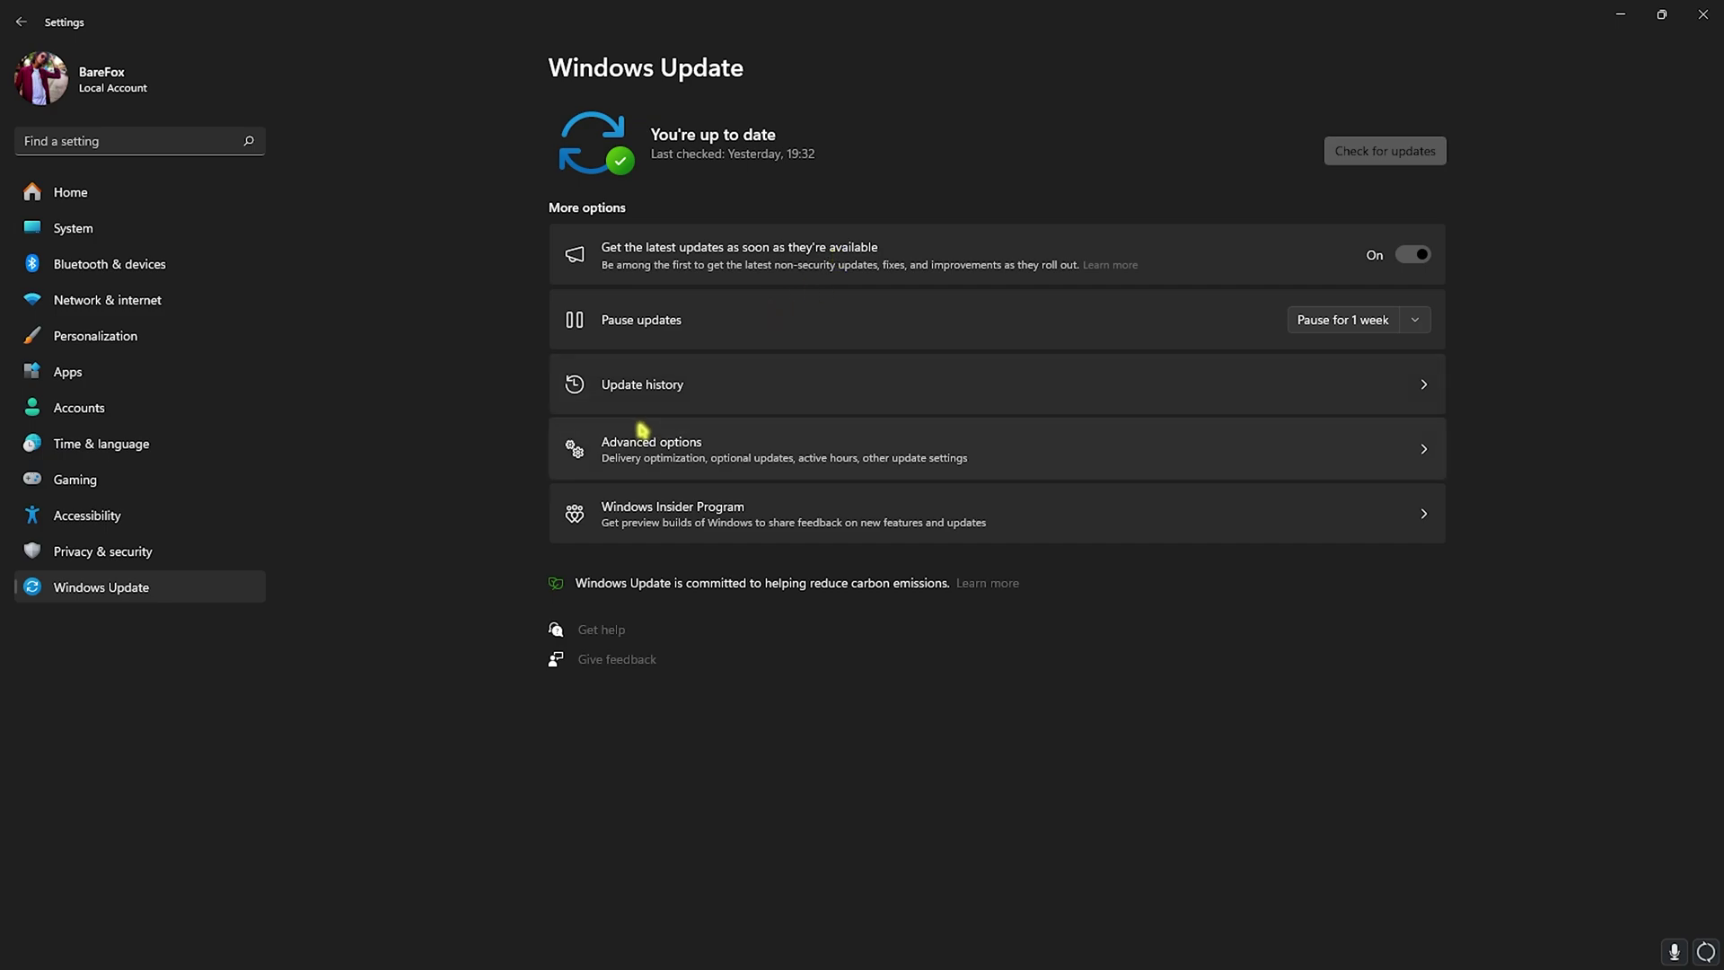
click(678, 456)
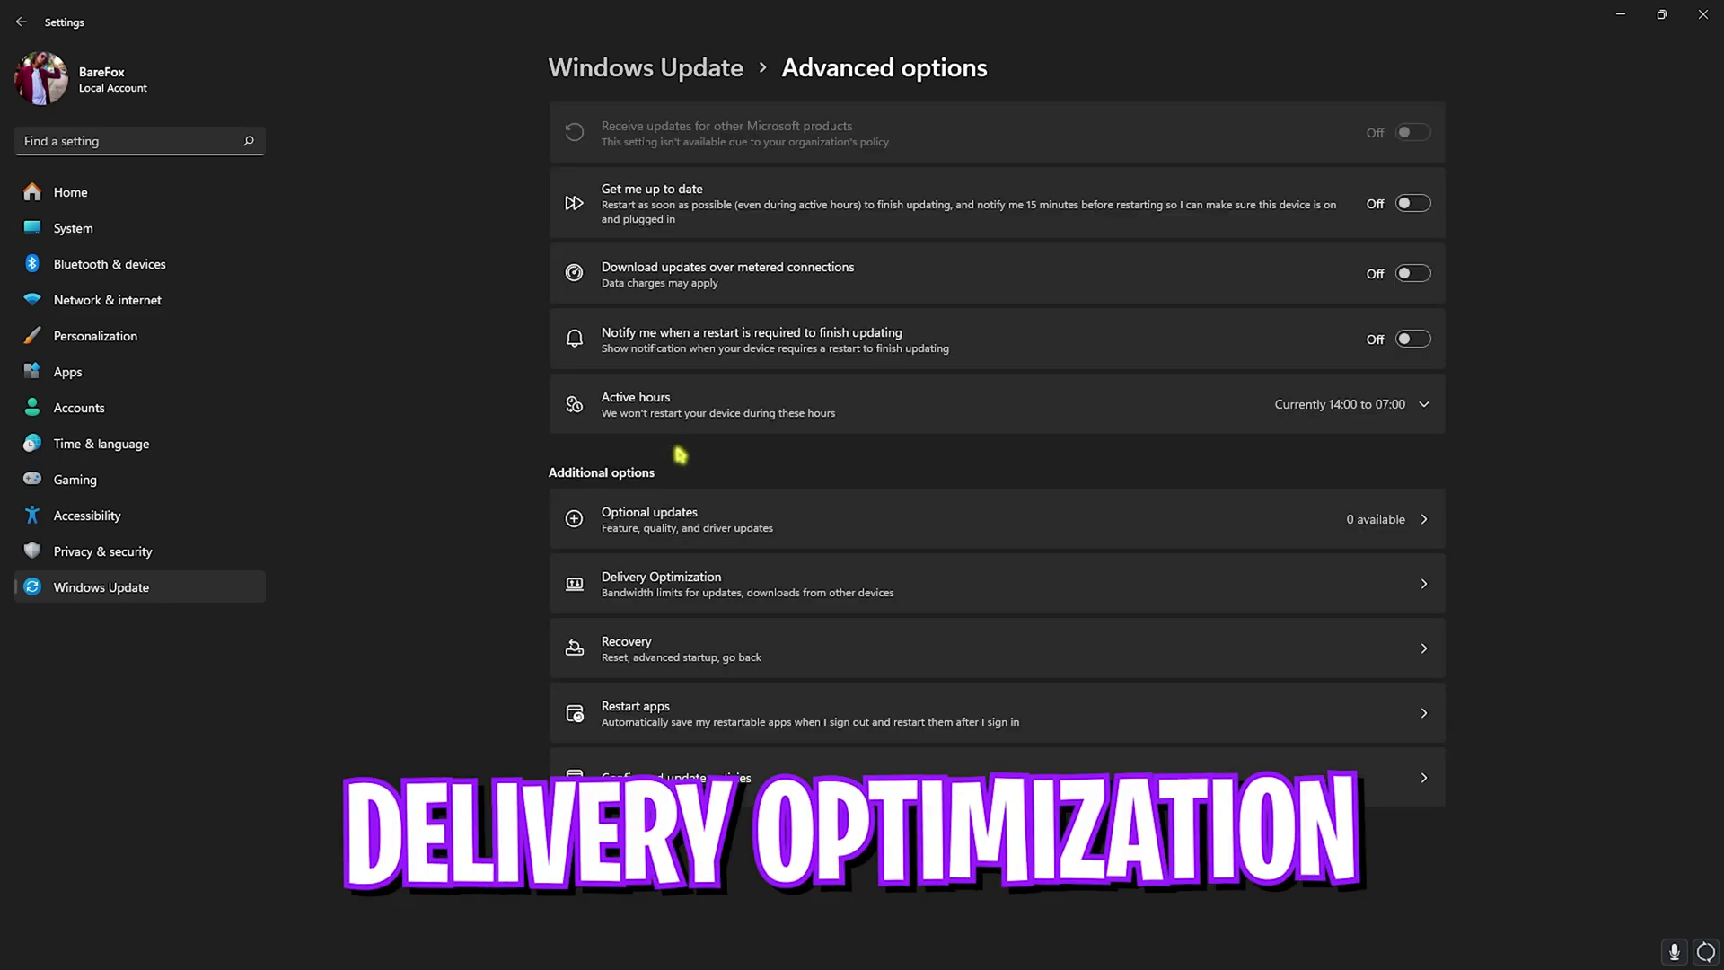
click(683, 597)
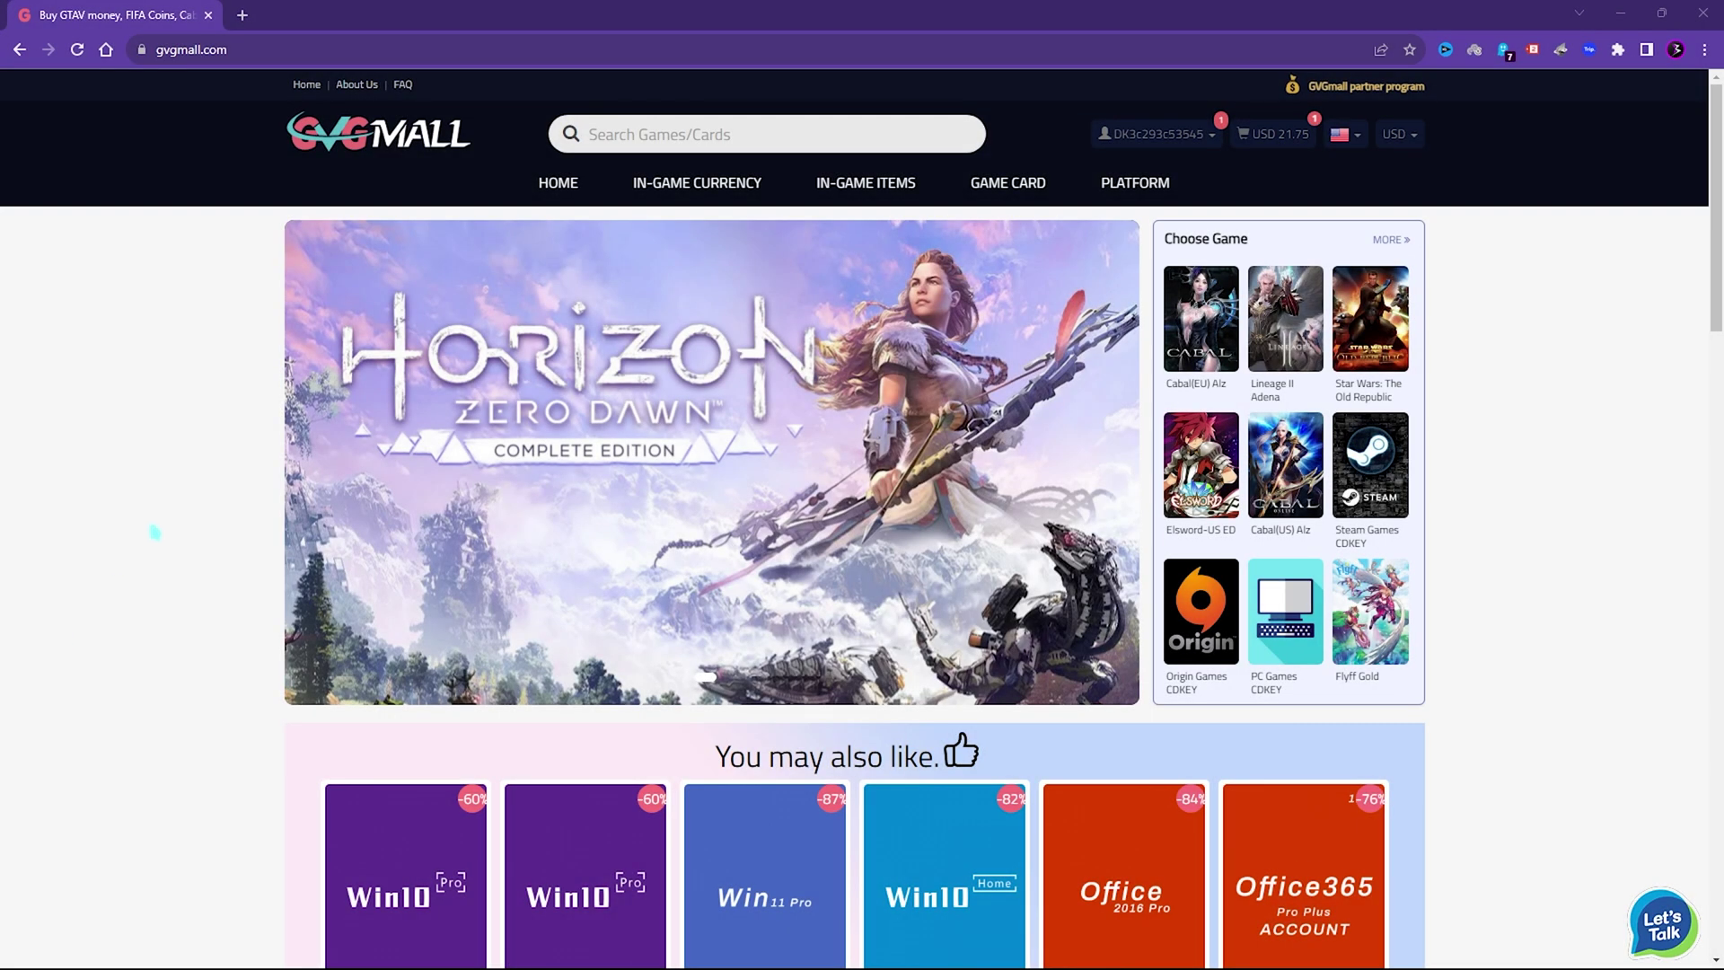
middle_click(136, 574)
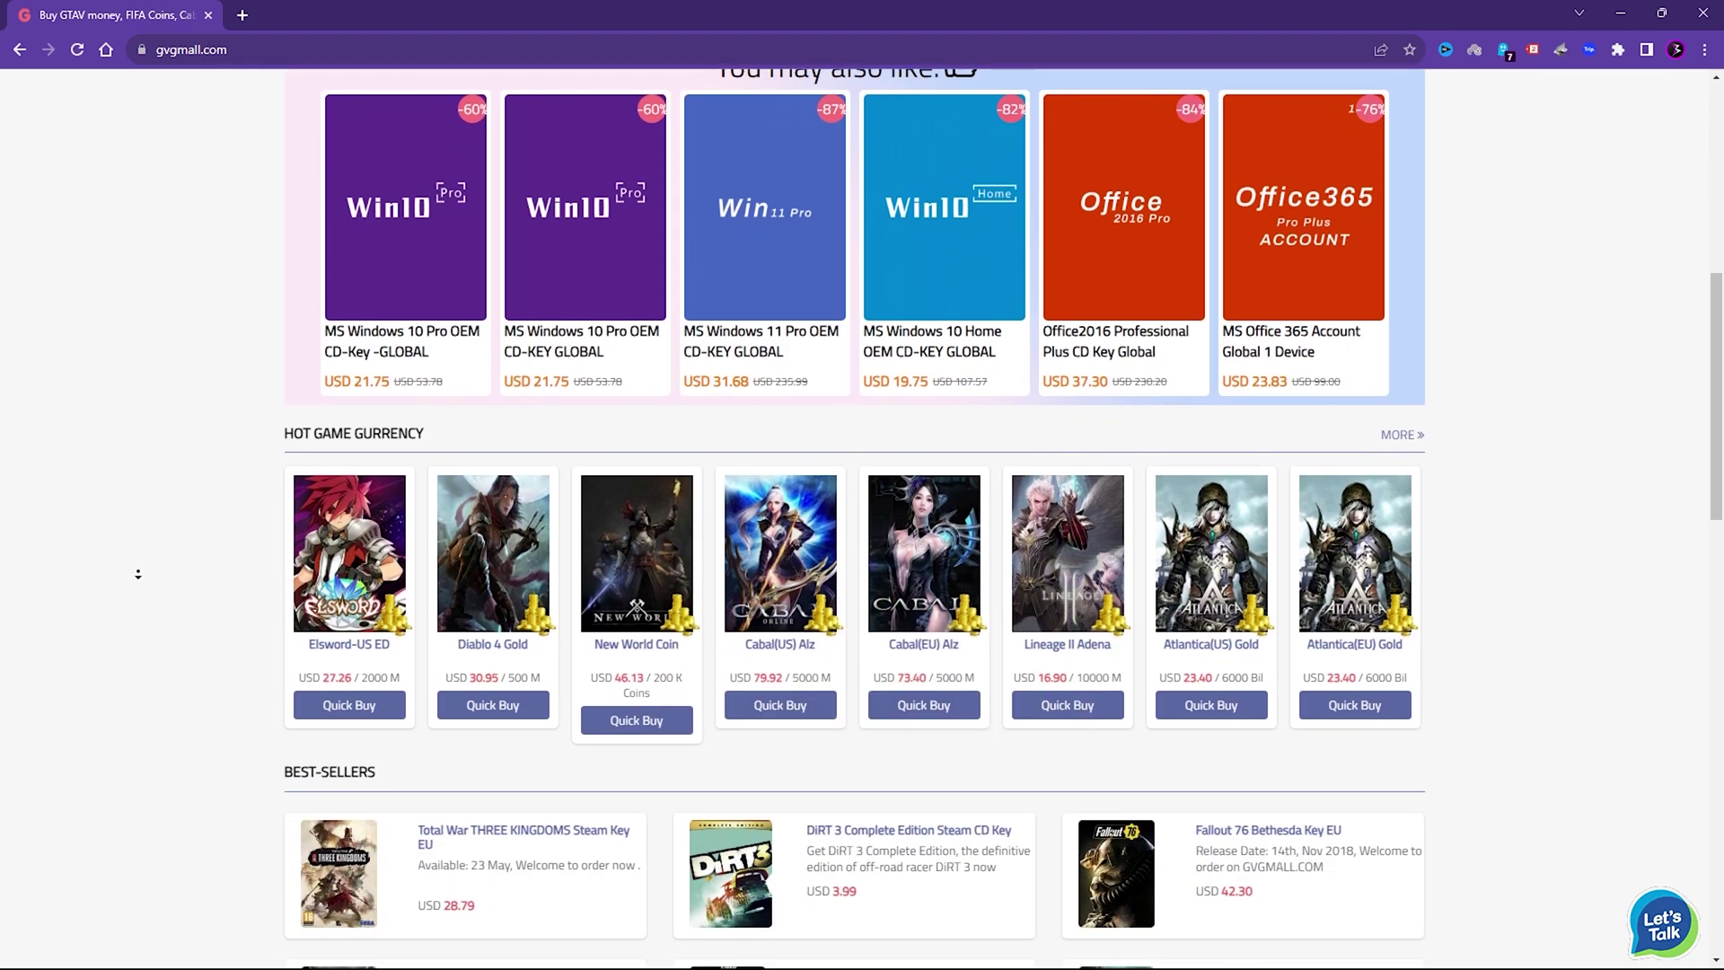
scroll(139, 575, up, 15)
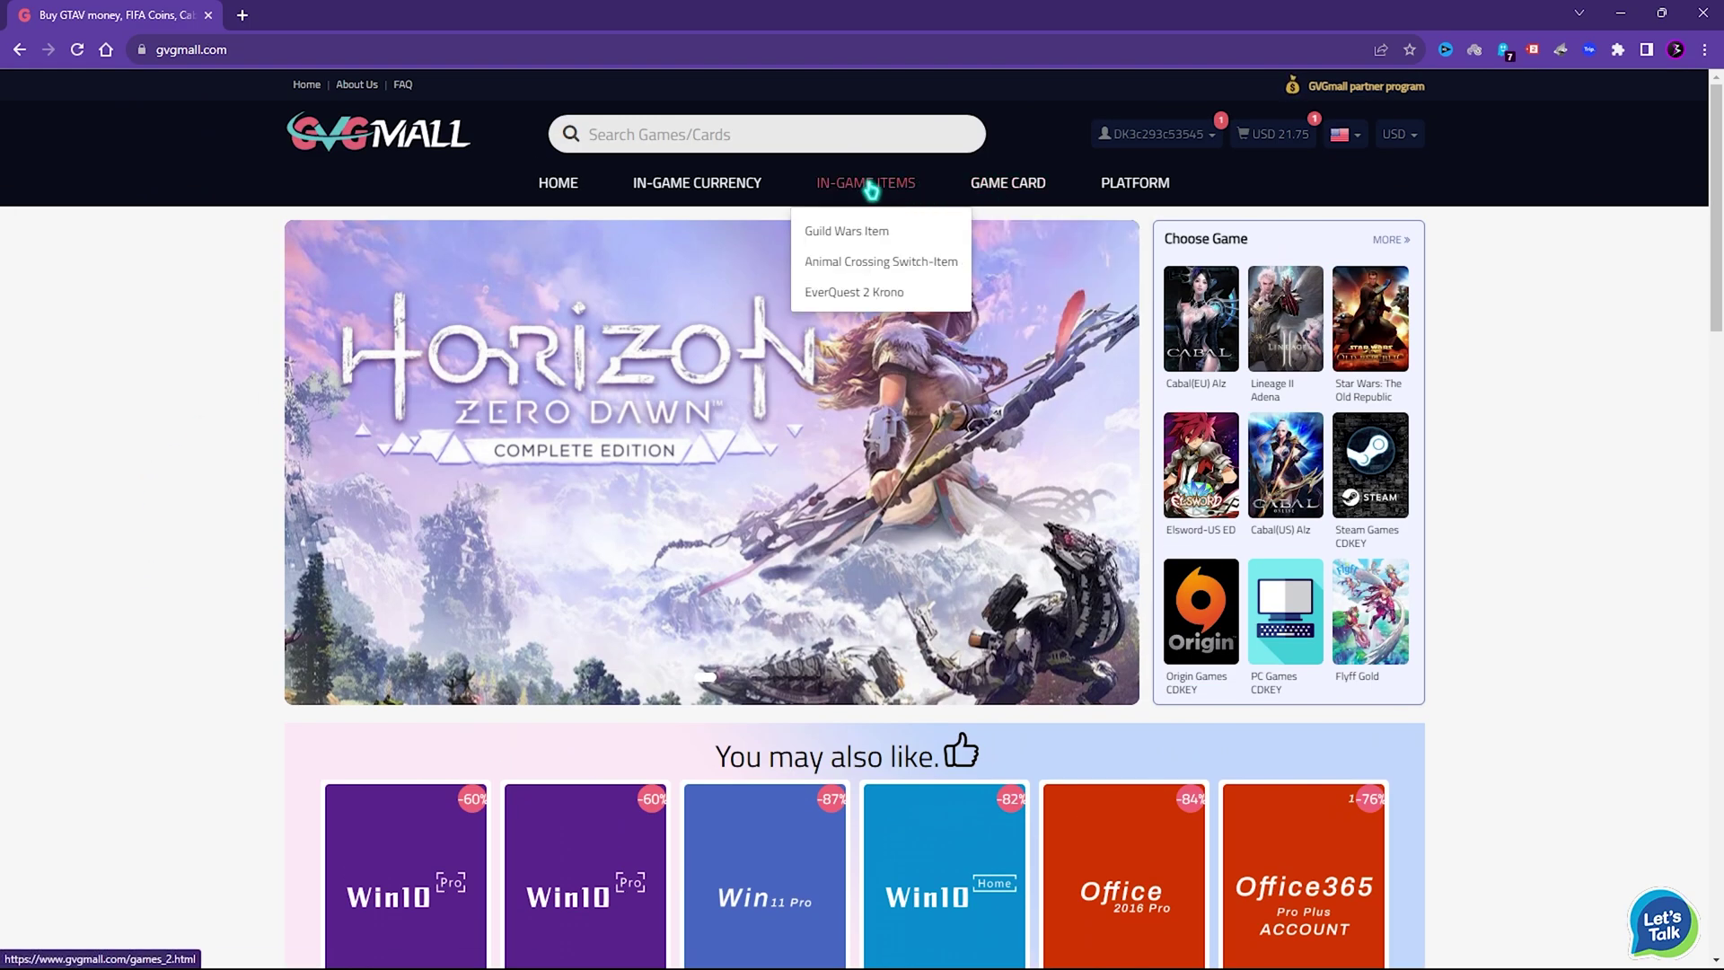
mouse_move(1004, 199)
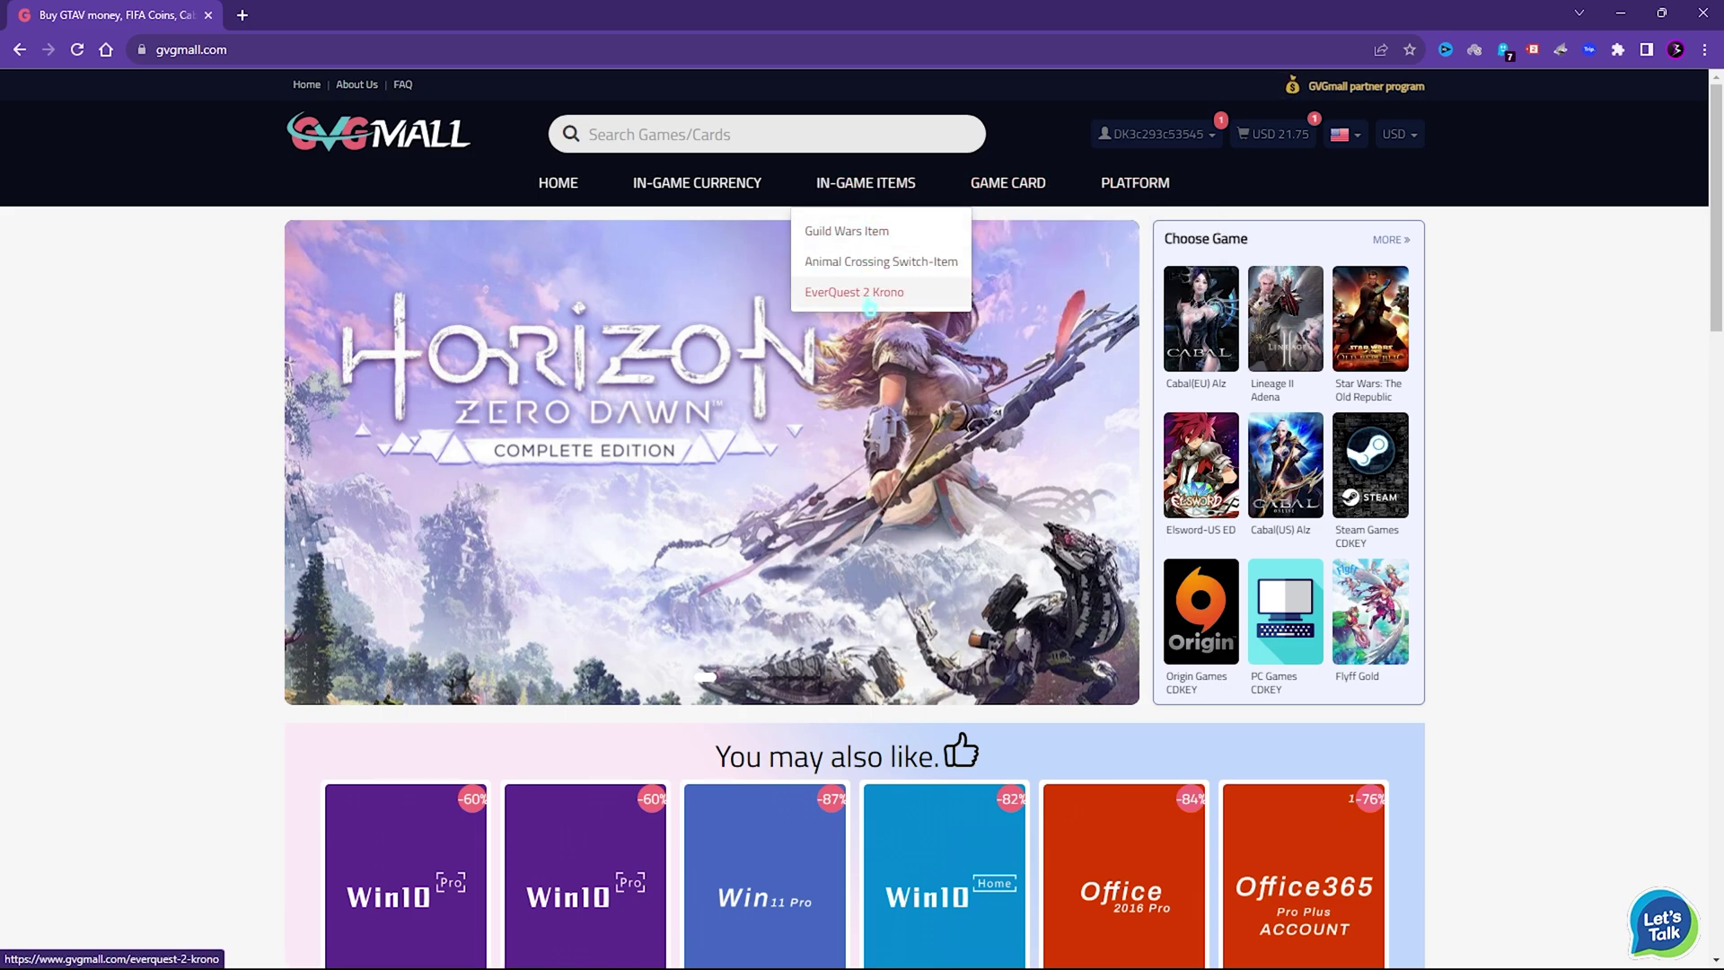
mouse_move(700, 184)
scroll(687, 484, down, 10)
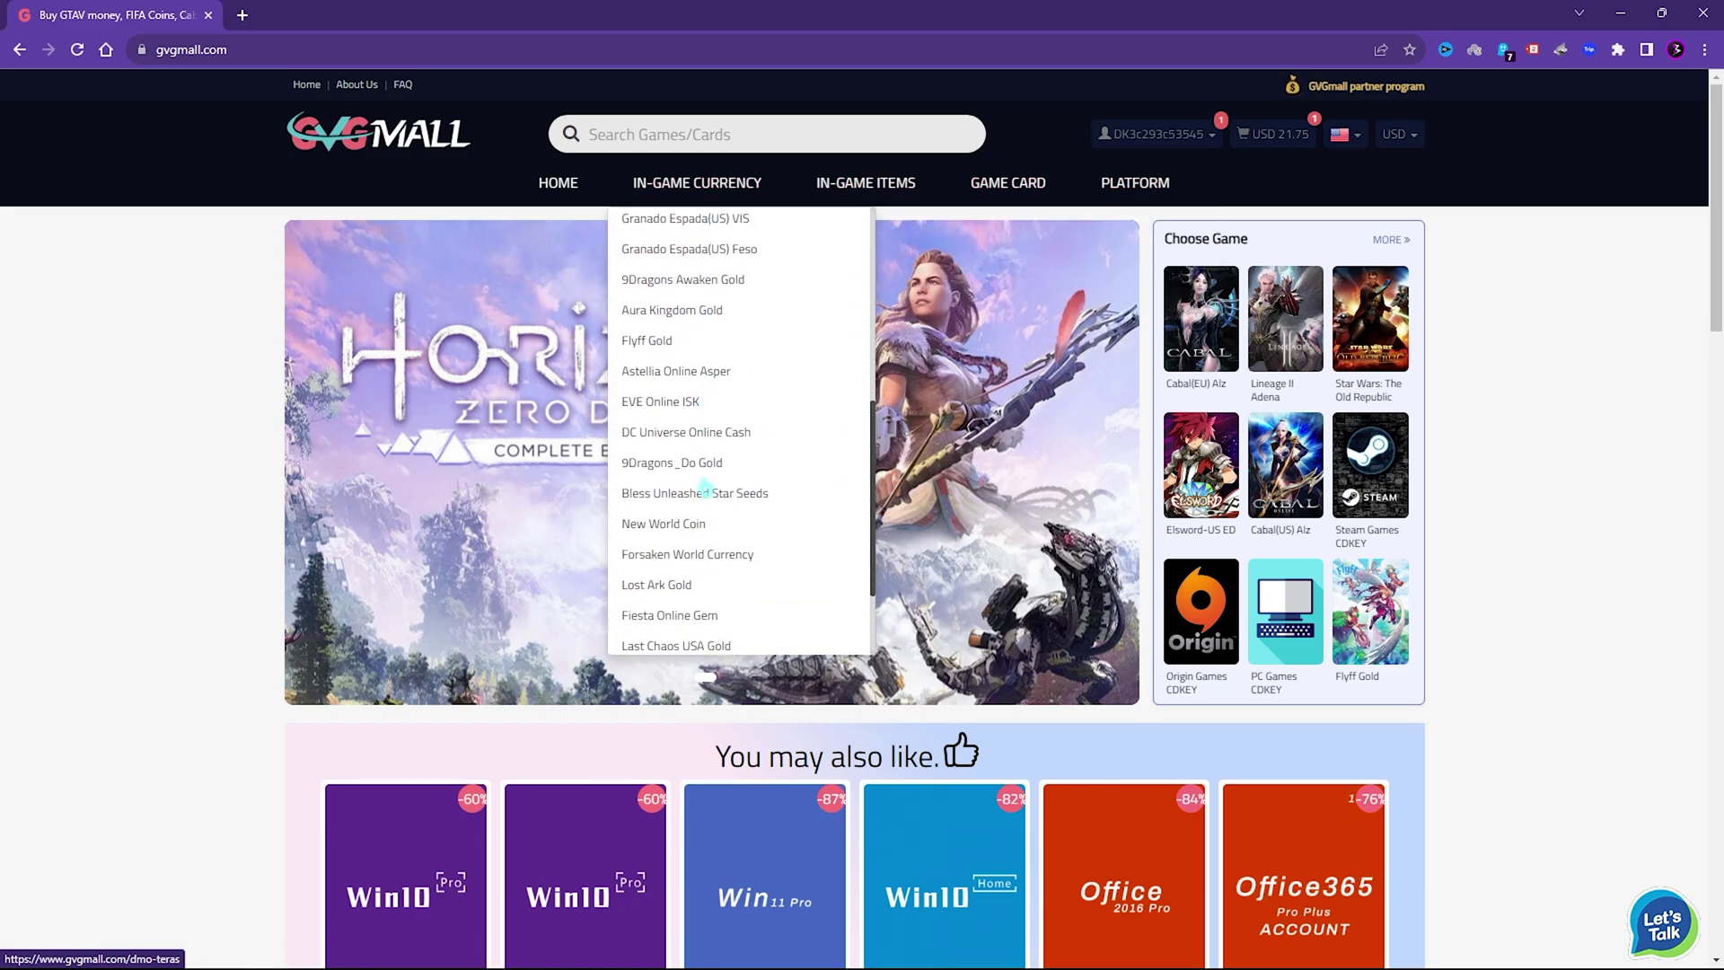
scroll(126, 500, down, 2)
scroll(126, 500, up, 2)
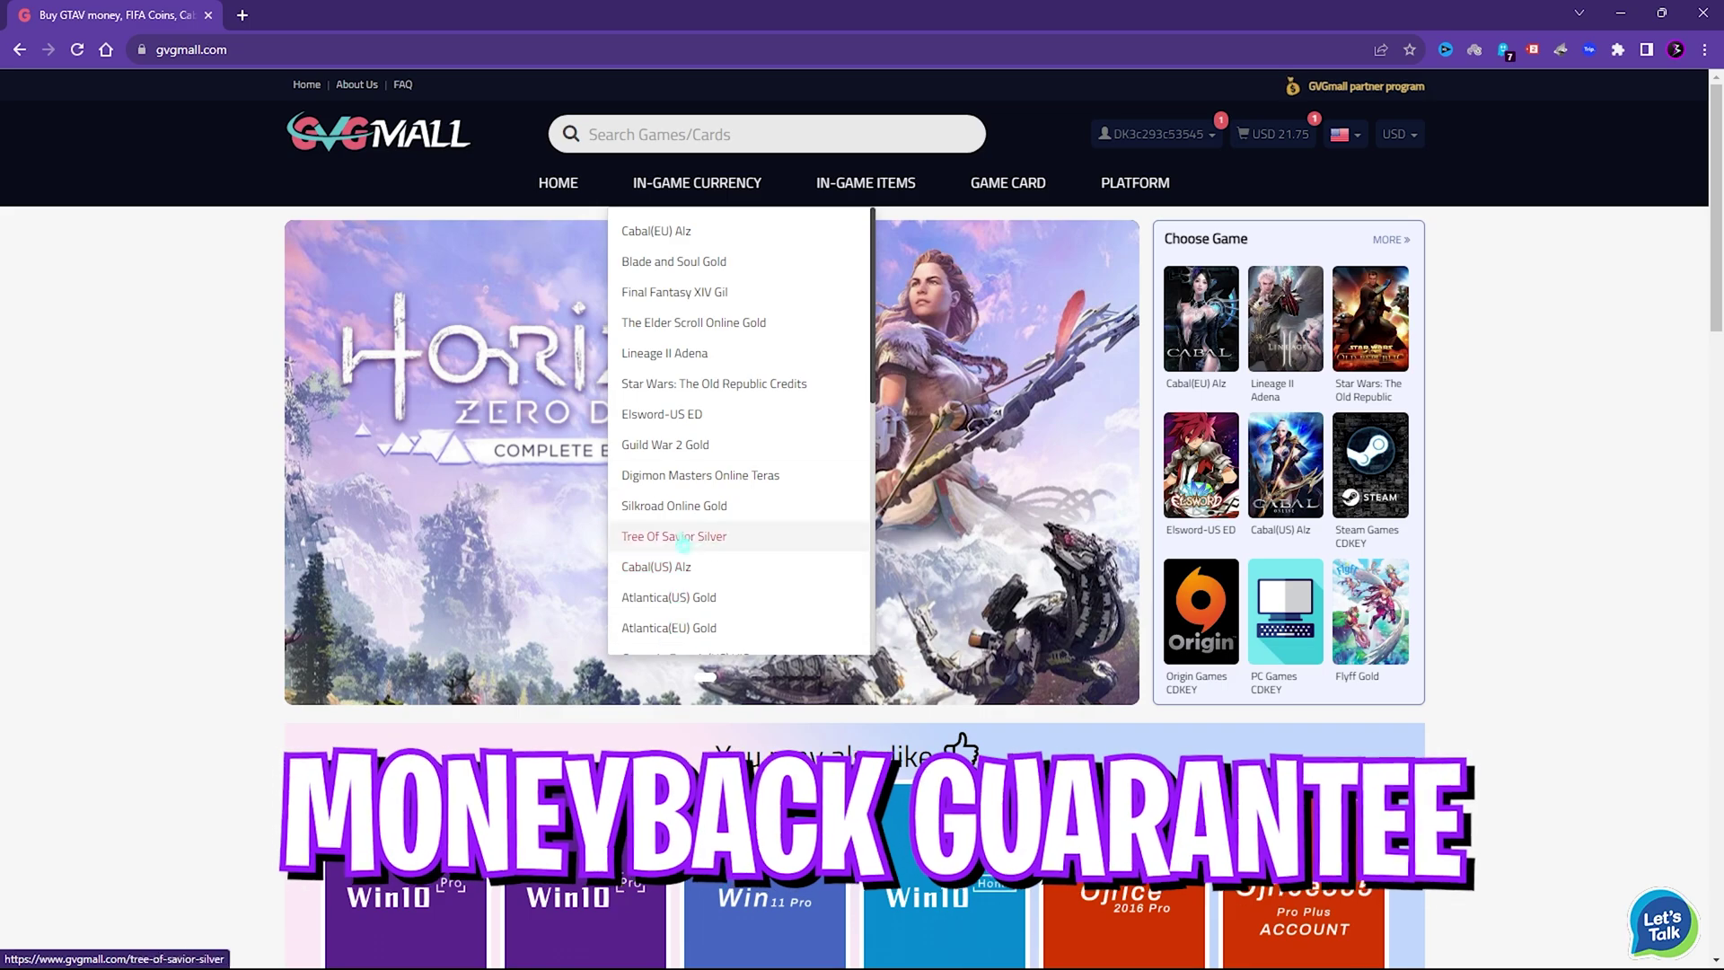
scroll(709, 521, down, 10)
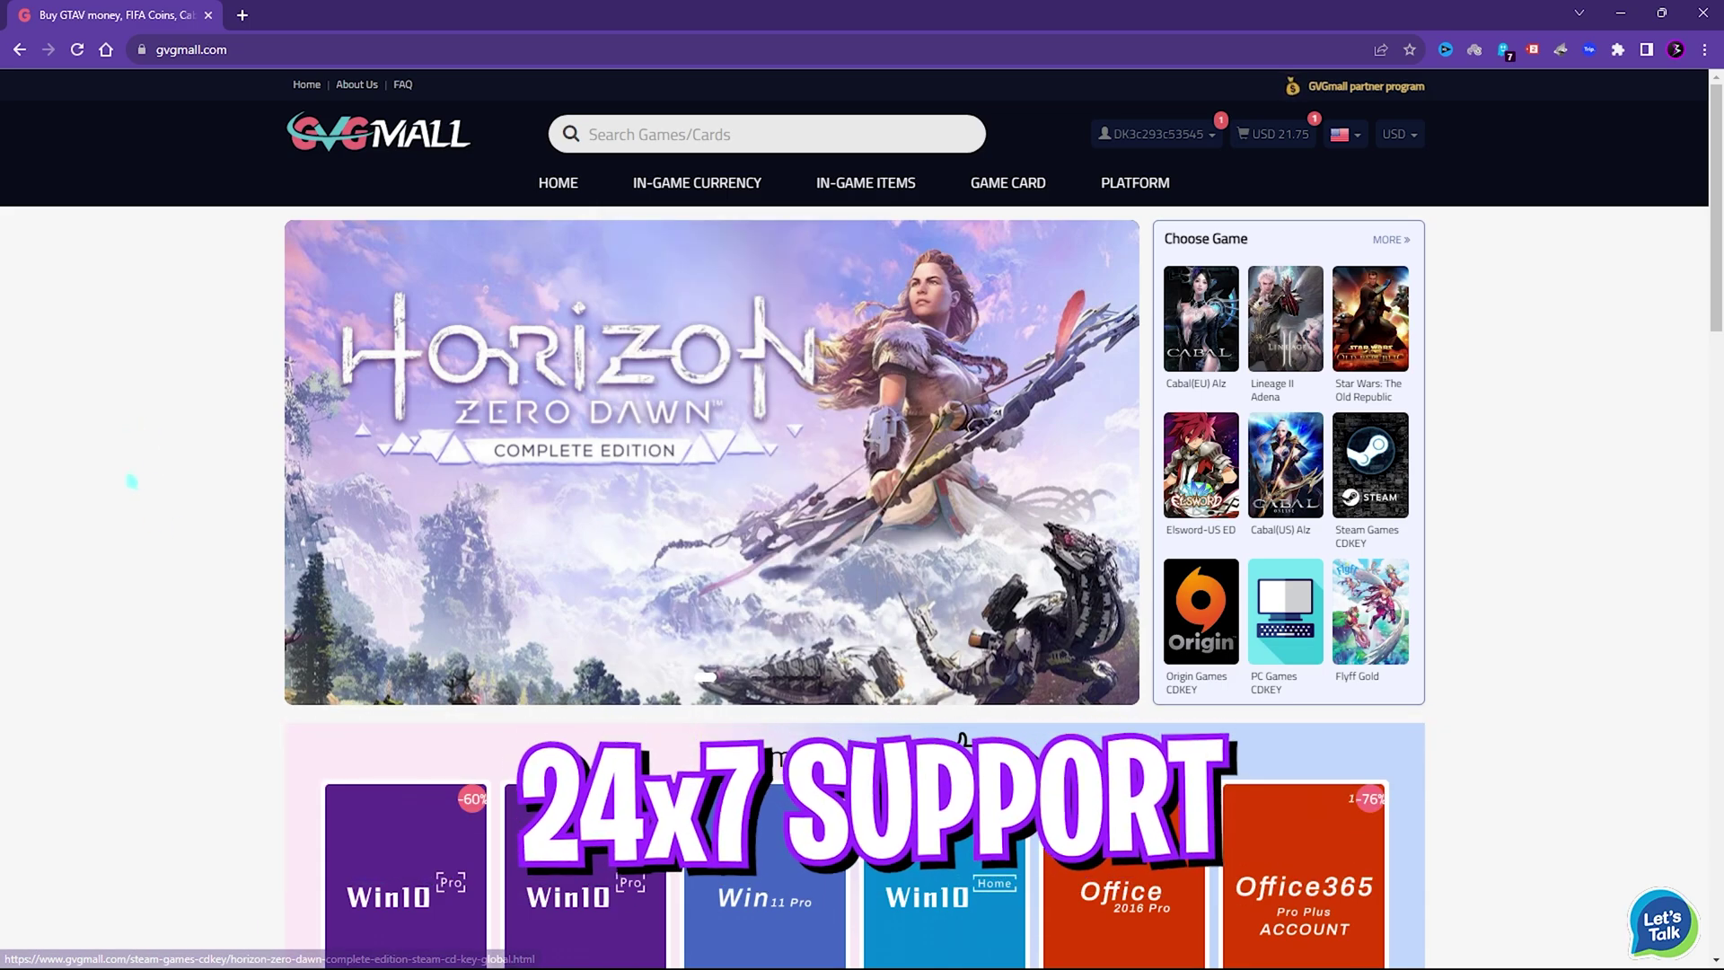
scroll(131, 481, down, 4)
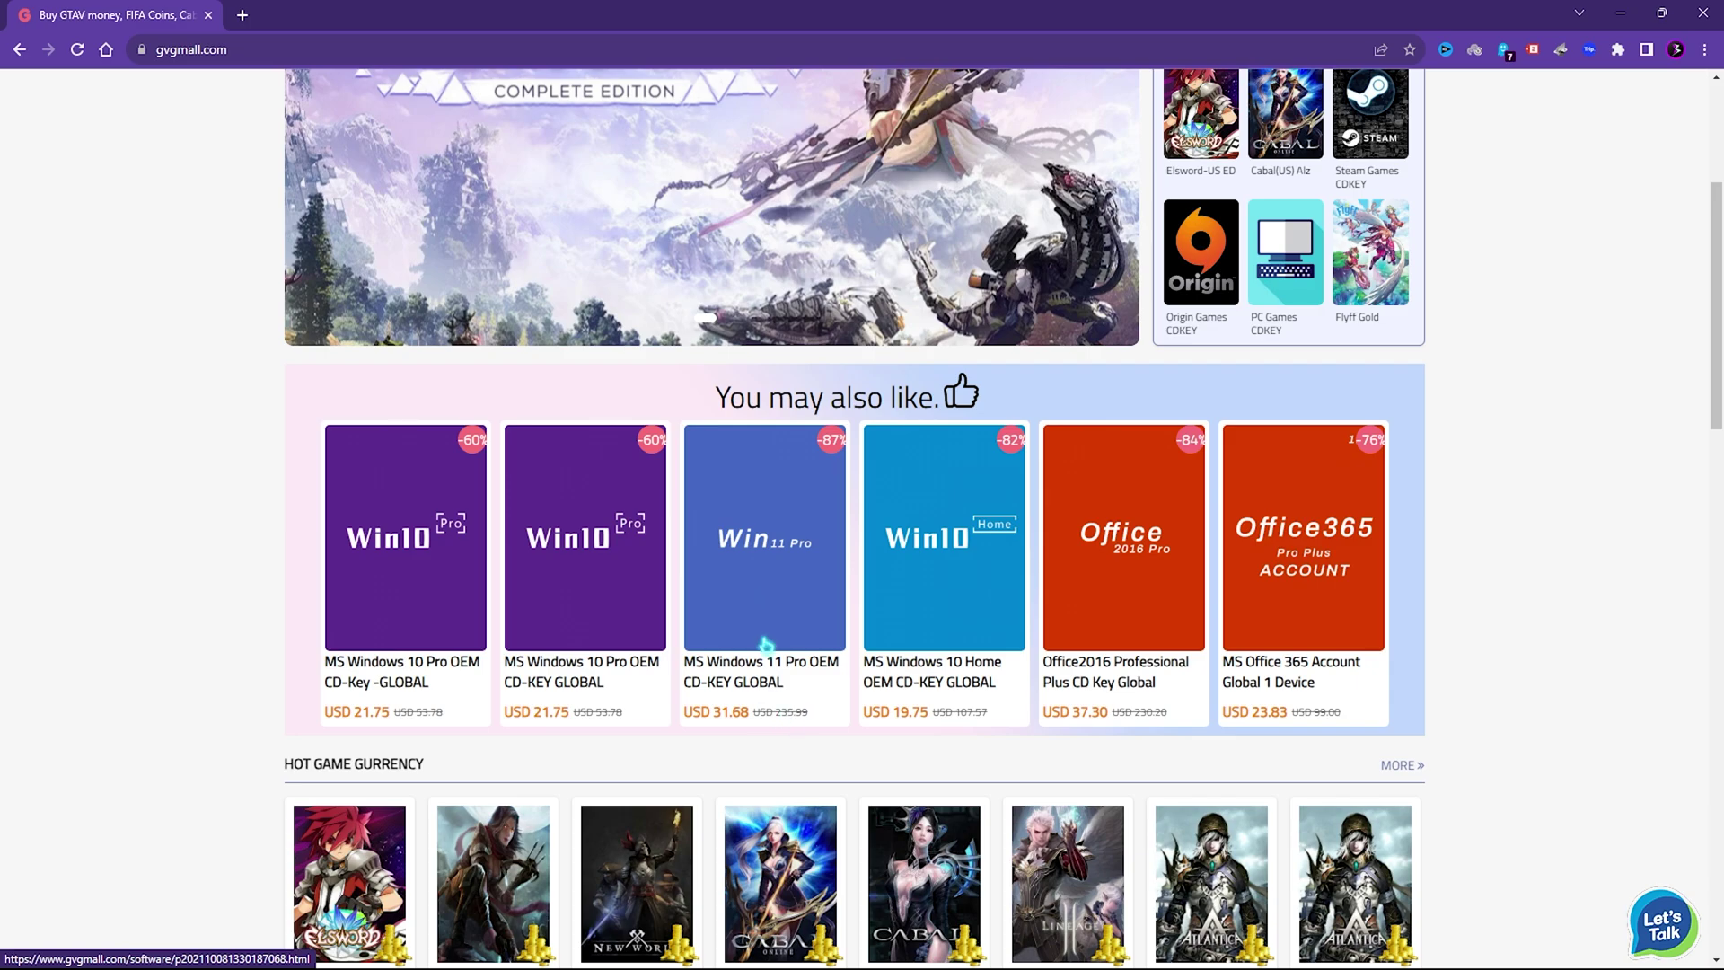
scroll(503, 701, up, 1)
scroll(249, 751, down, 1)
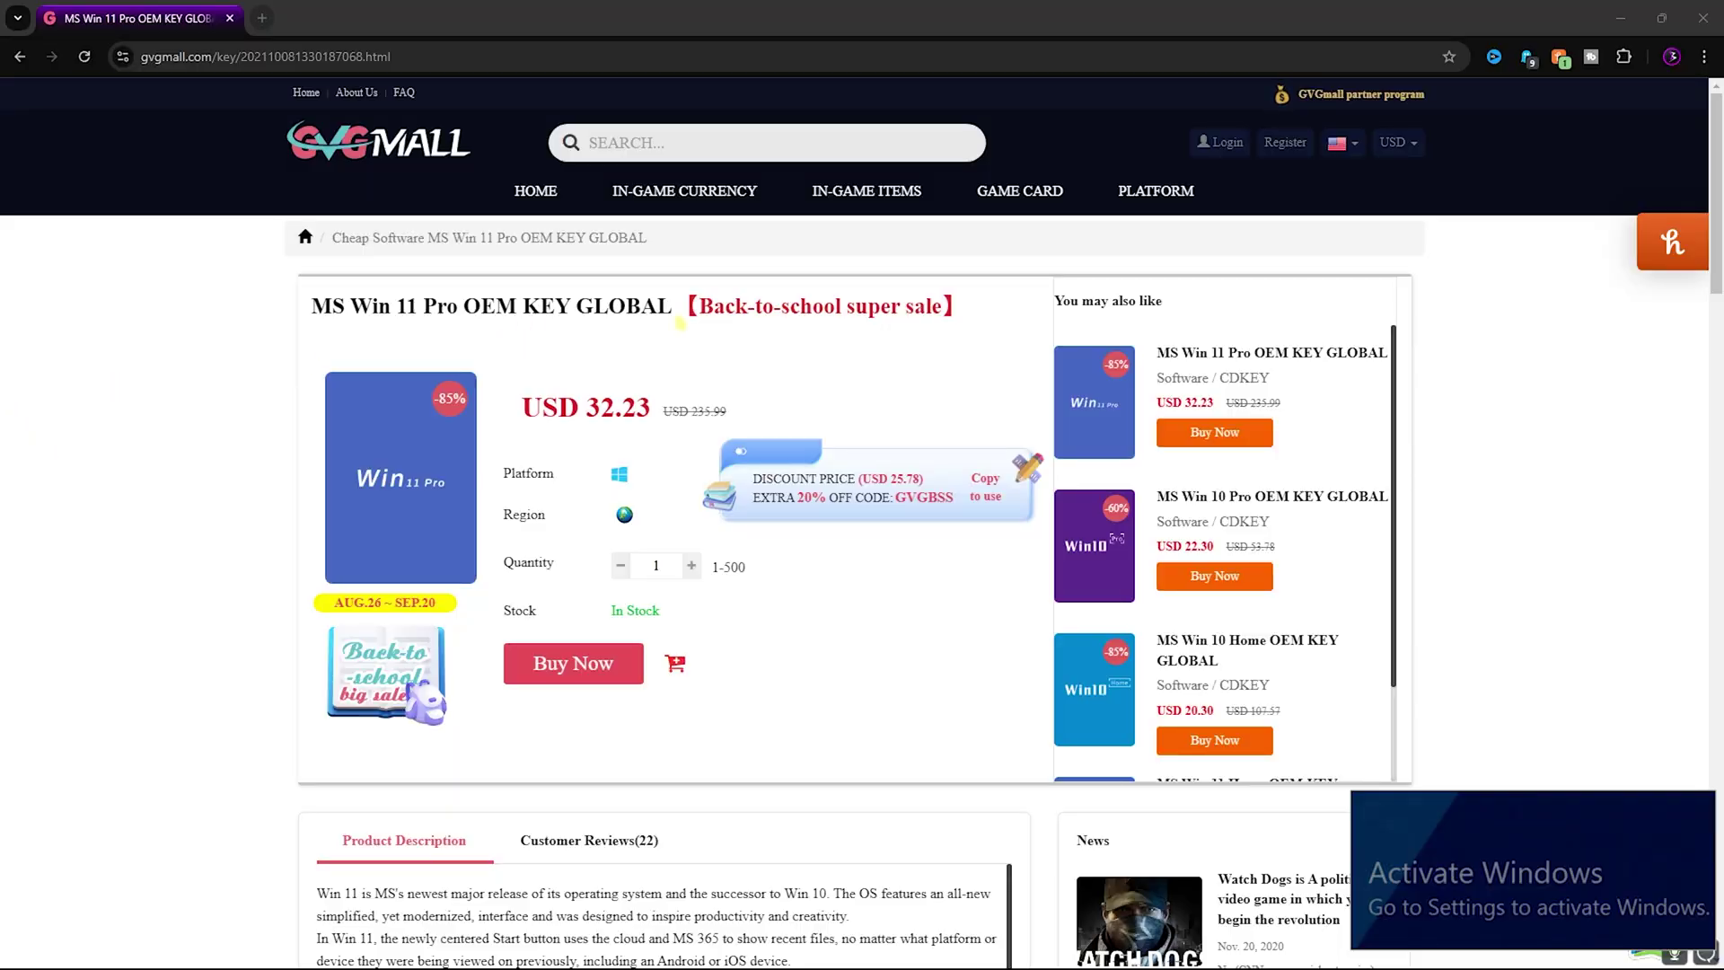
drag(693, 307, 937, 308)
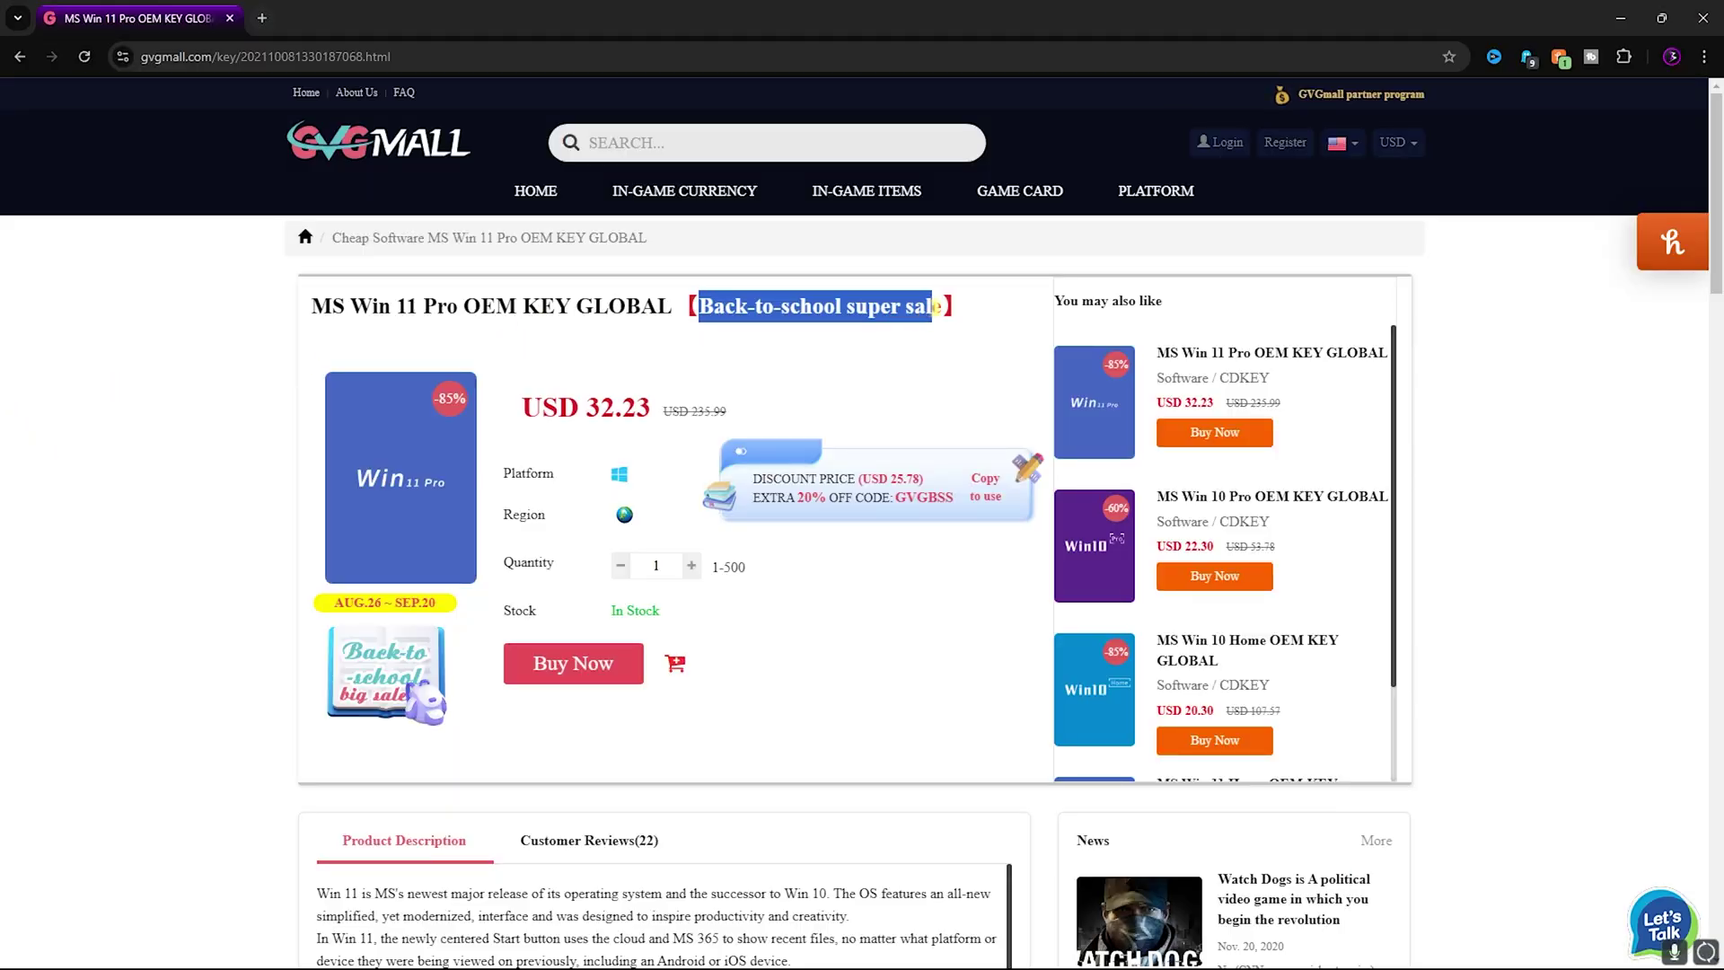
drag(588, 406, 648, 410)
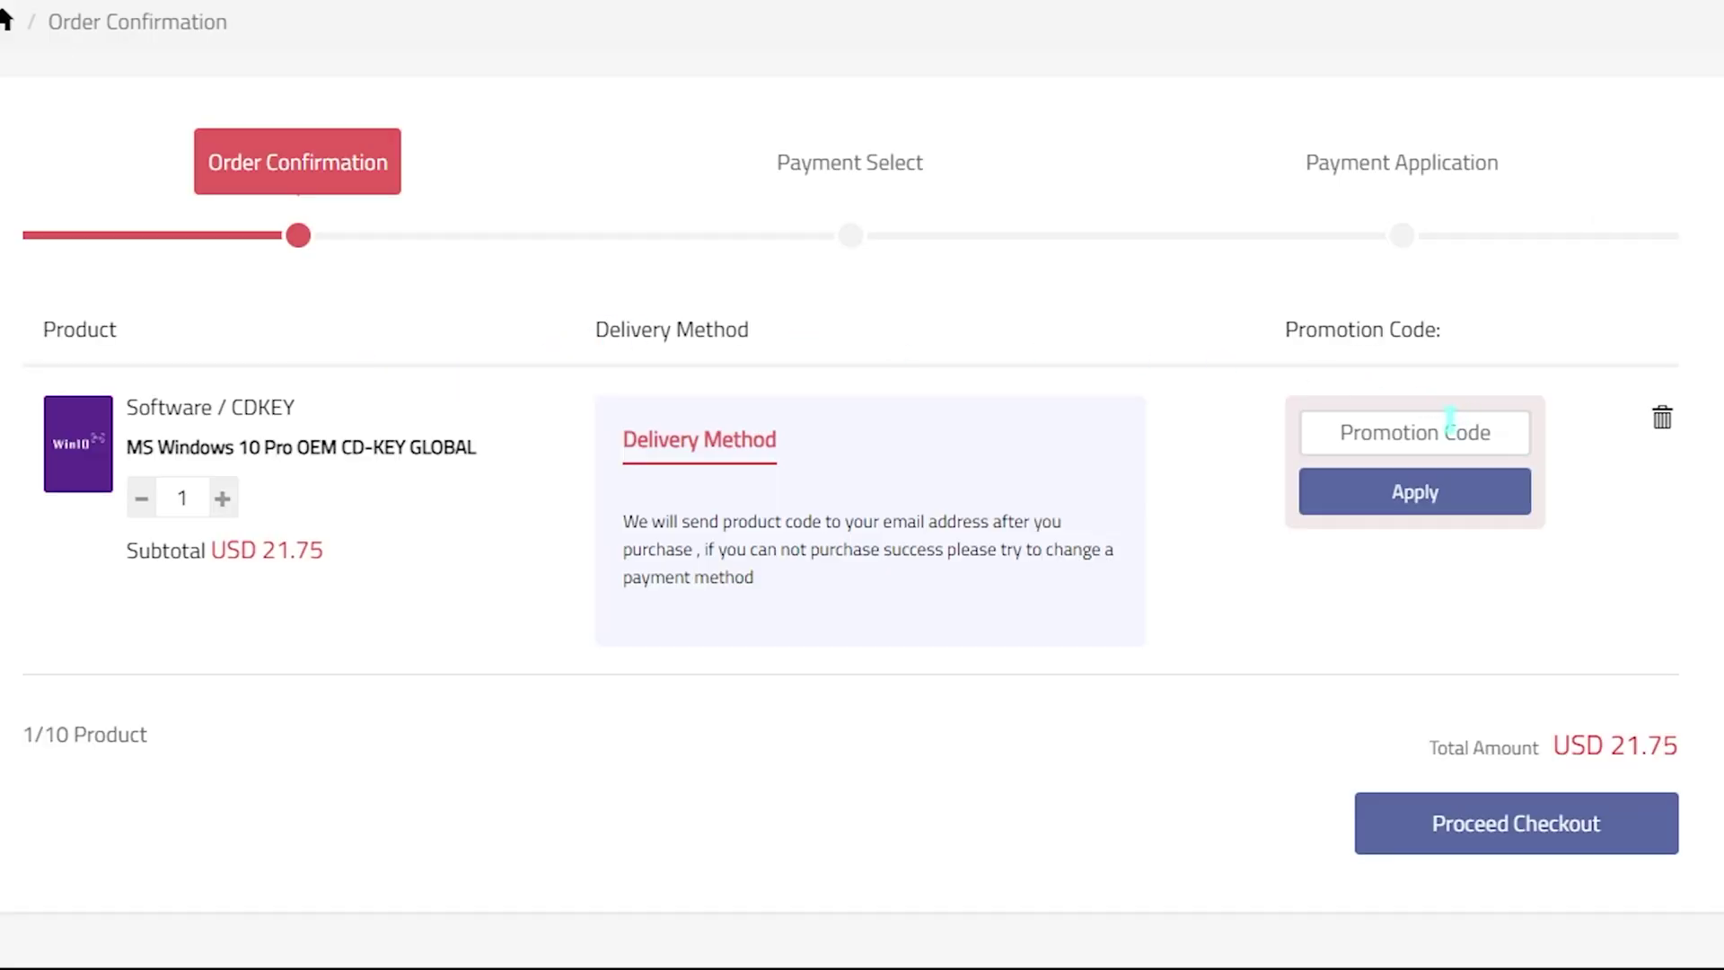
click(1448, 432)
text(FO)
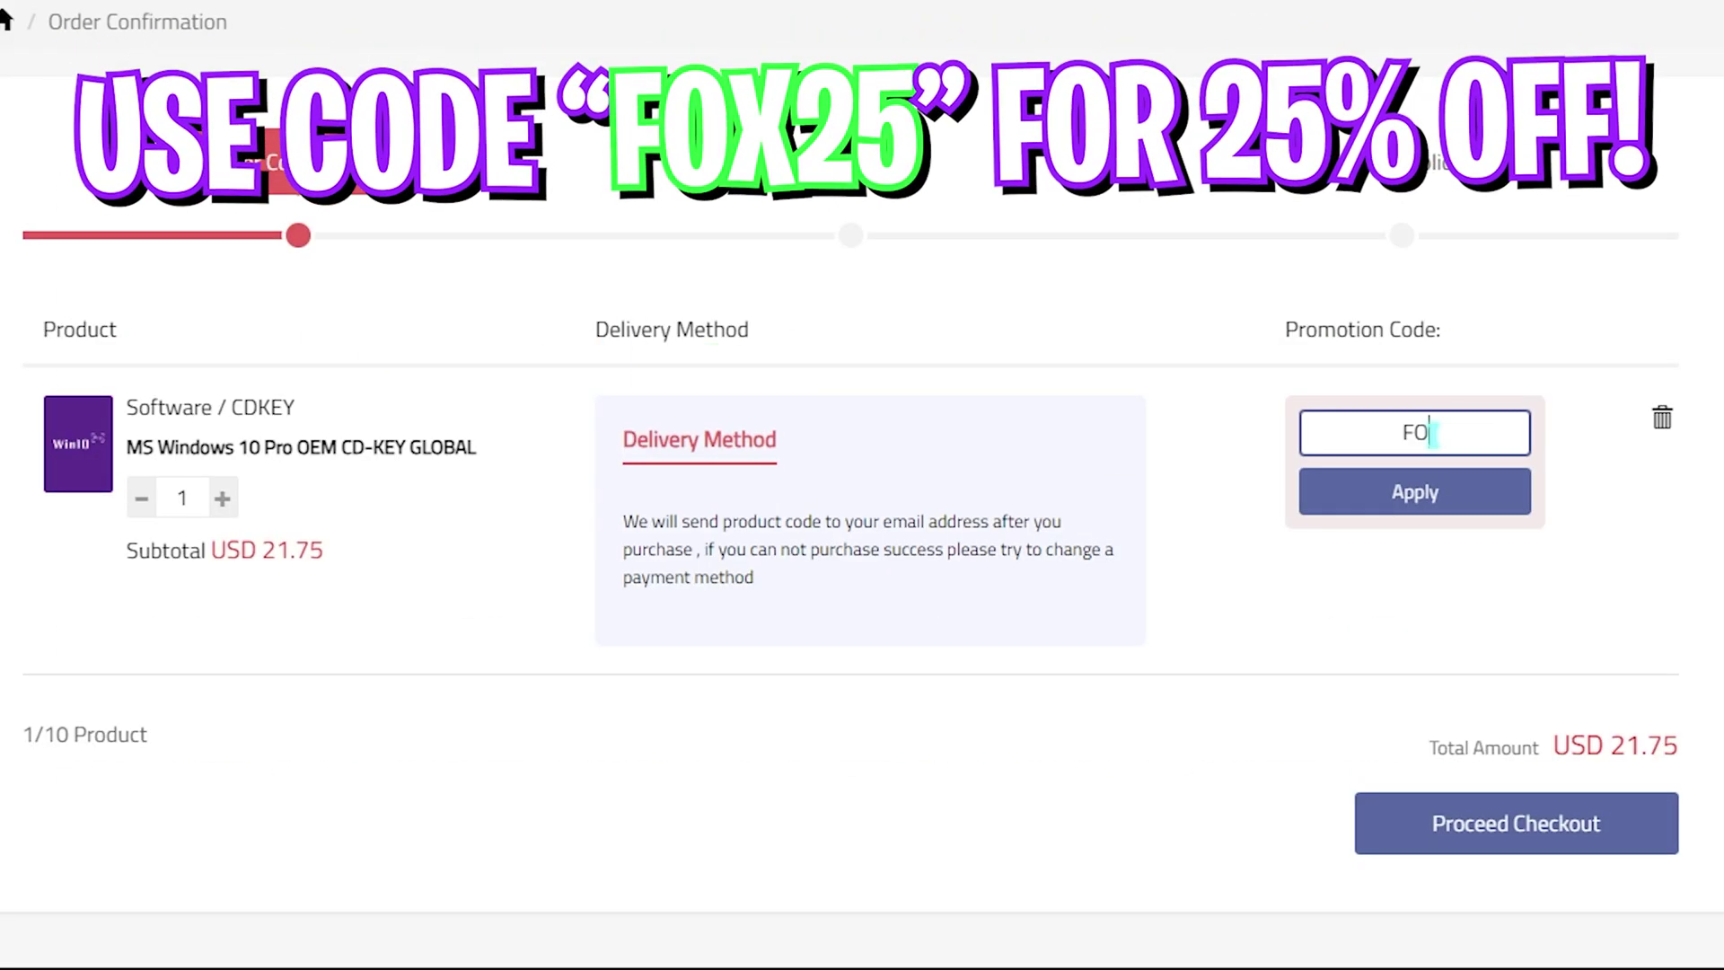
text(X25)
drag(1467, 443, 1328, 435)
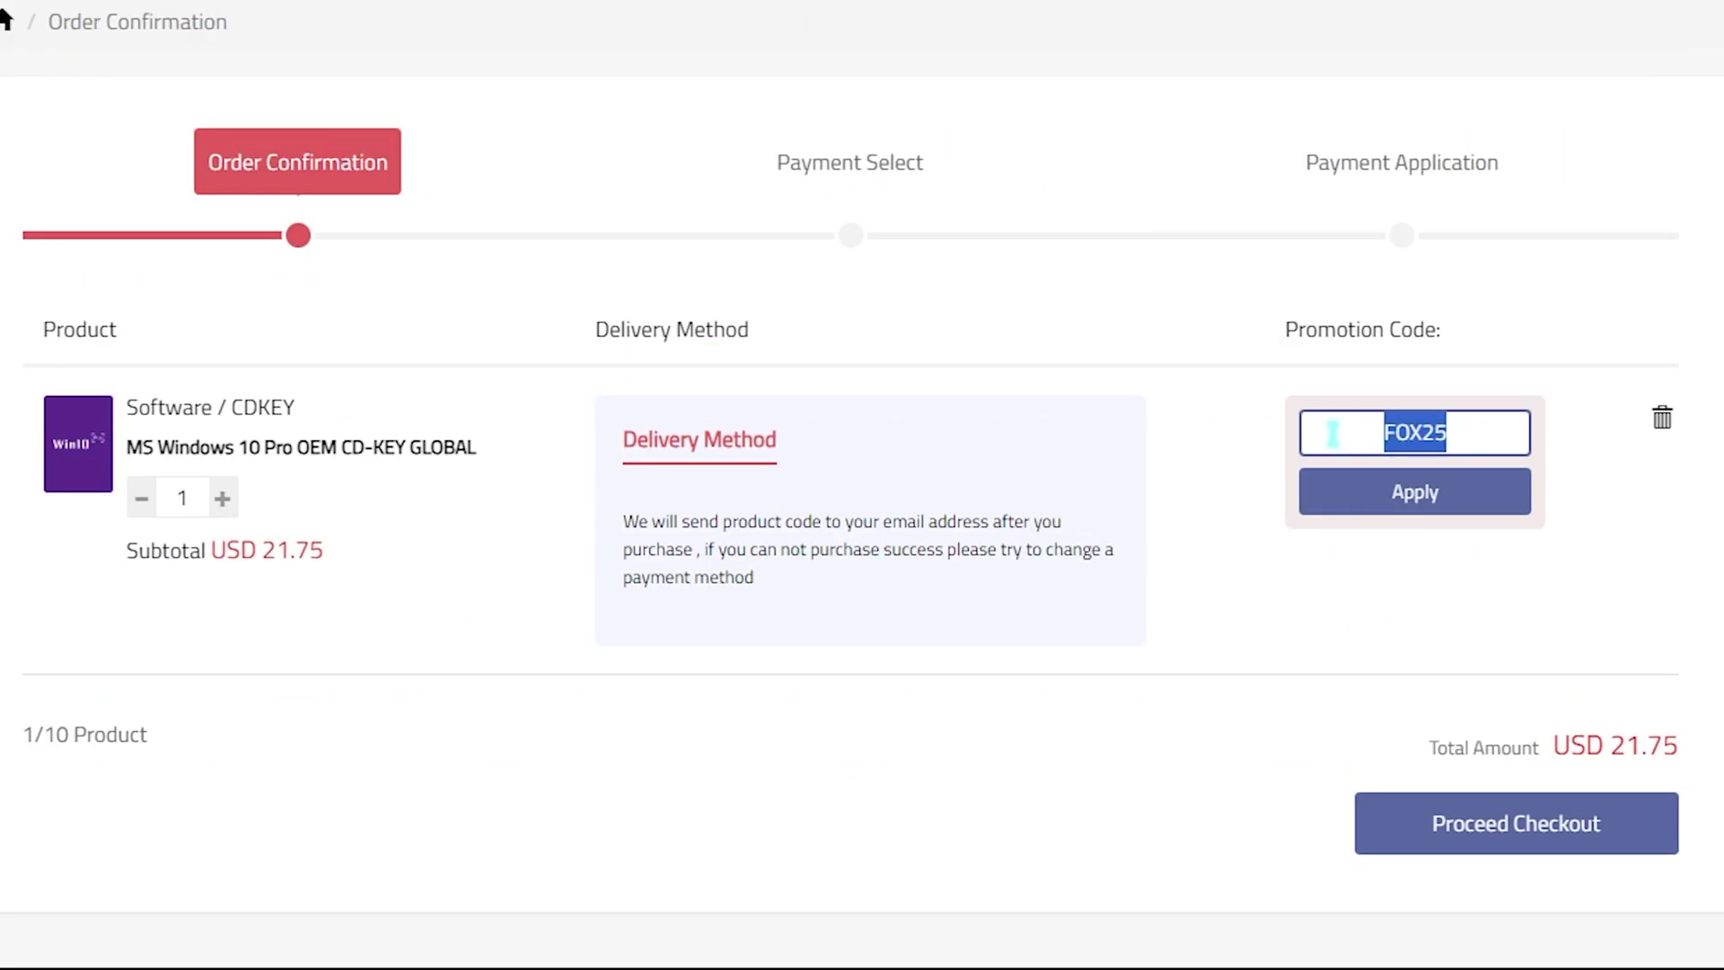
click(1368, 491)
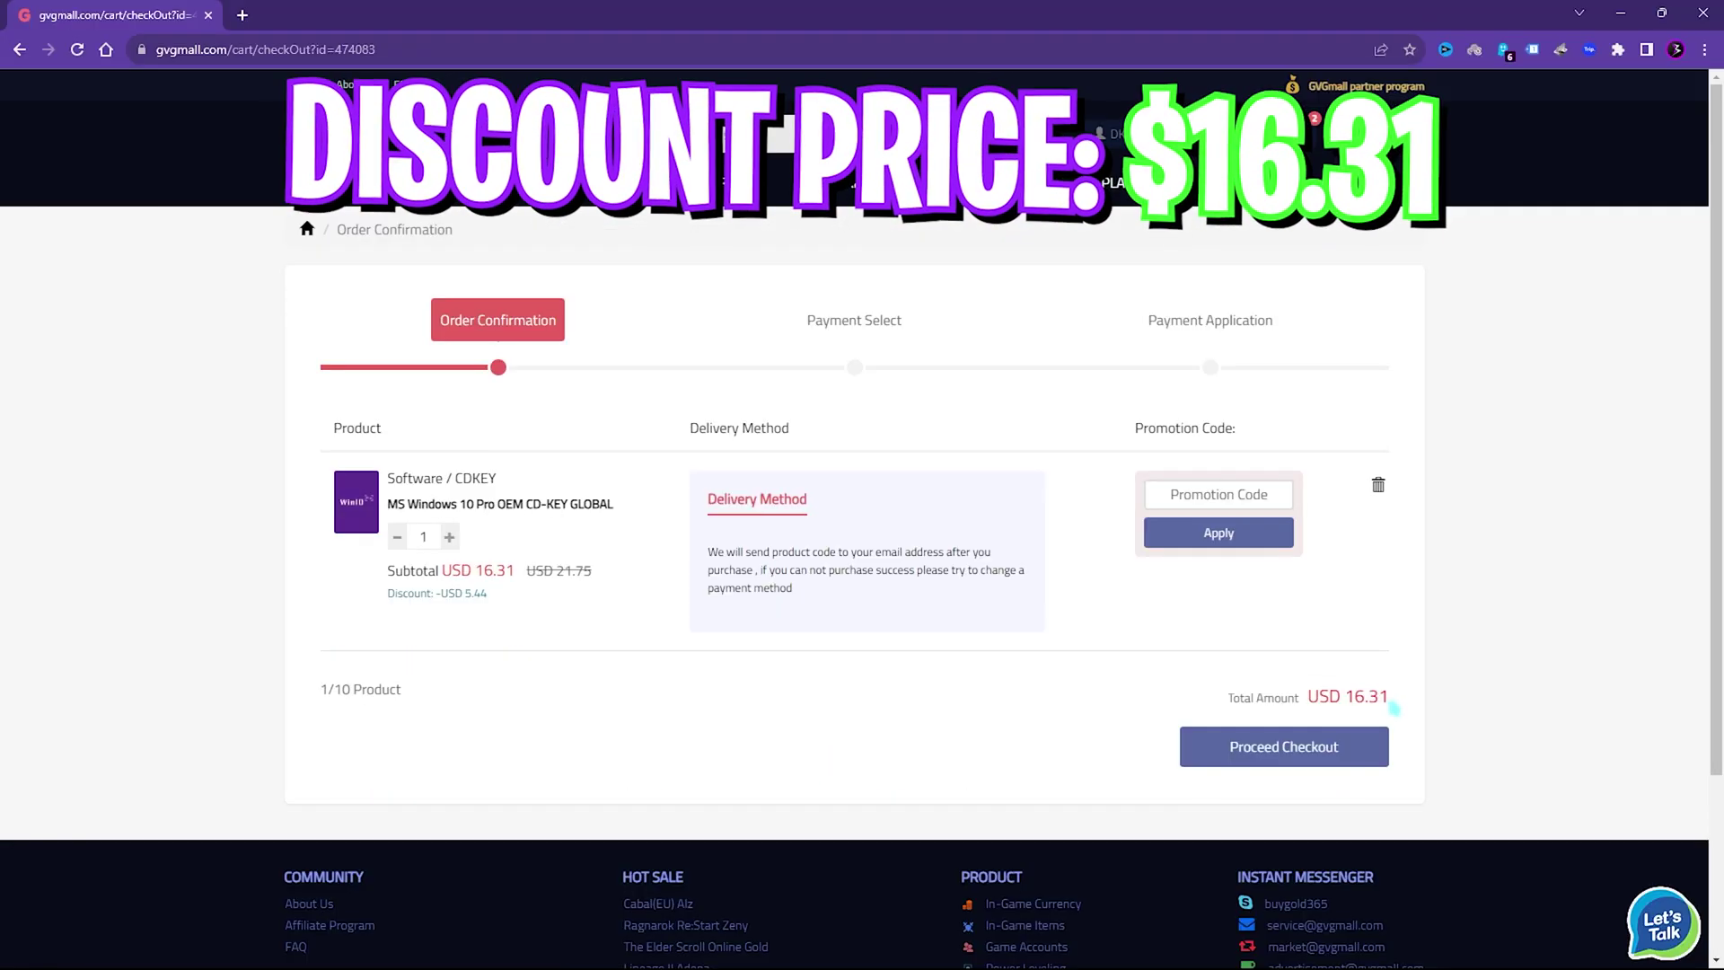
drag(1394, 709, 321, 690)
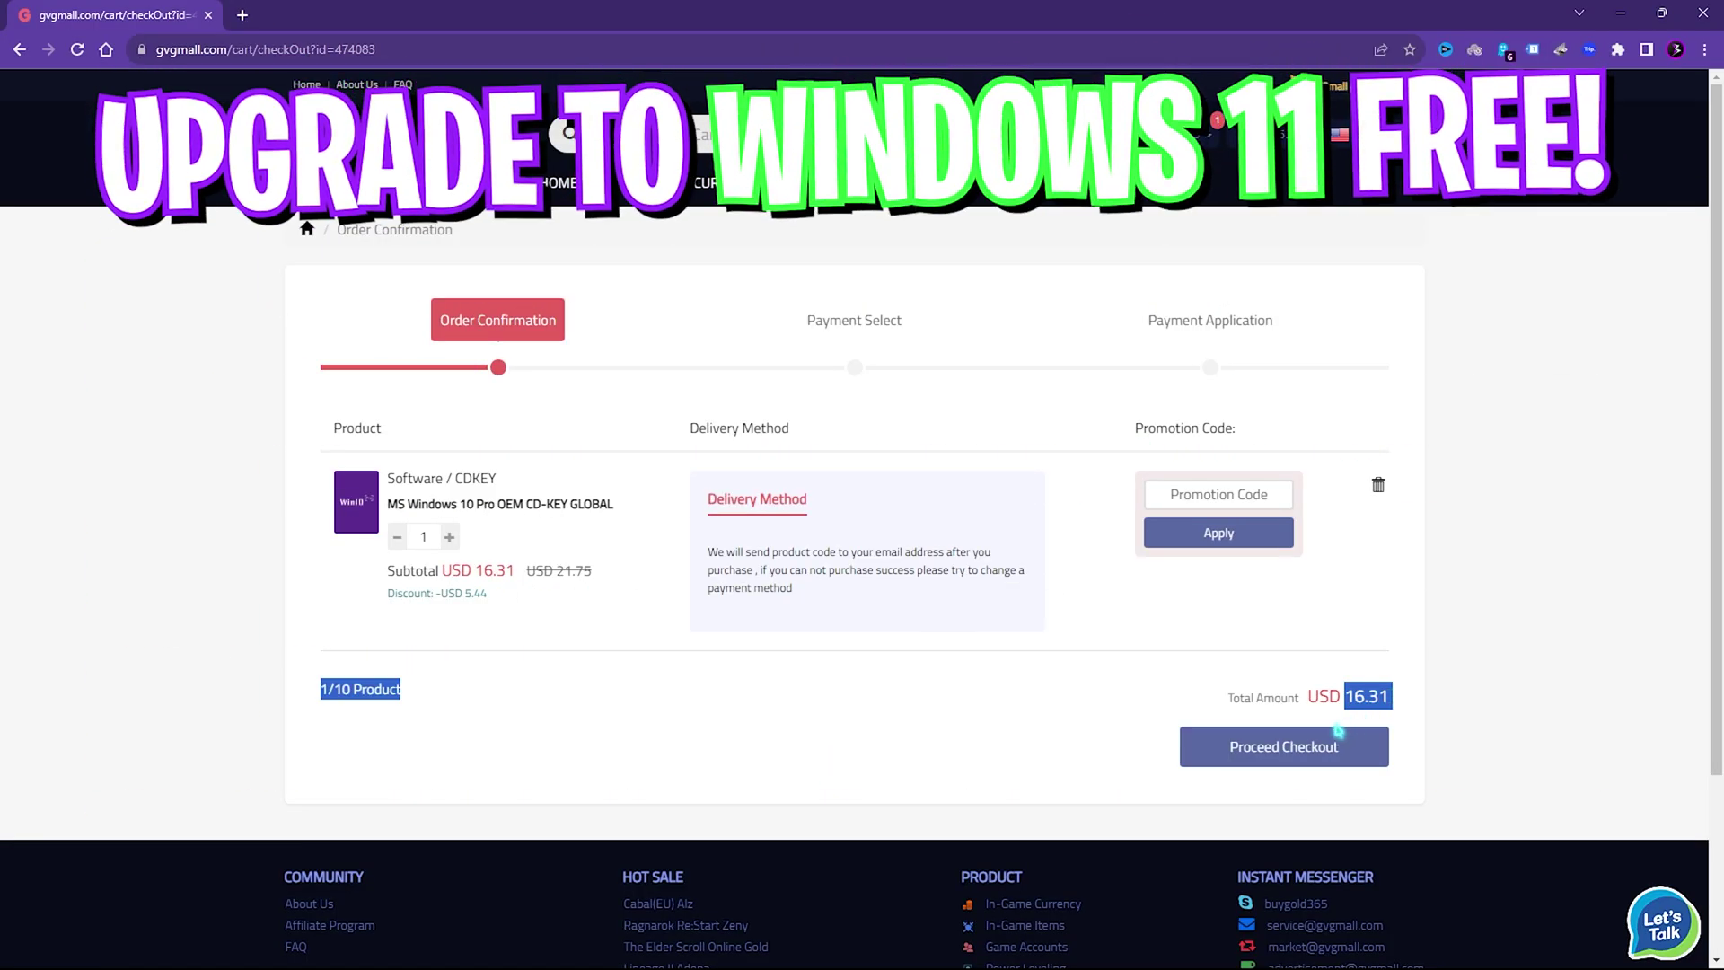
click(823, 650)
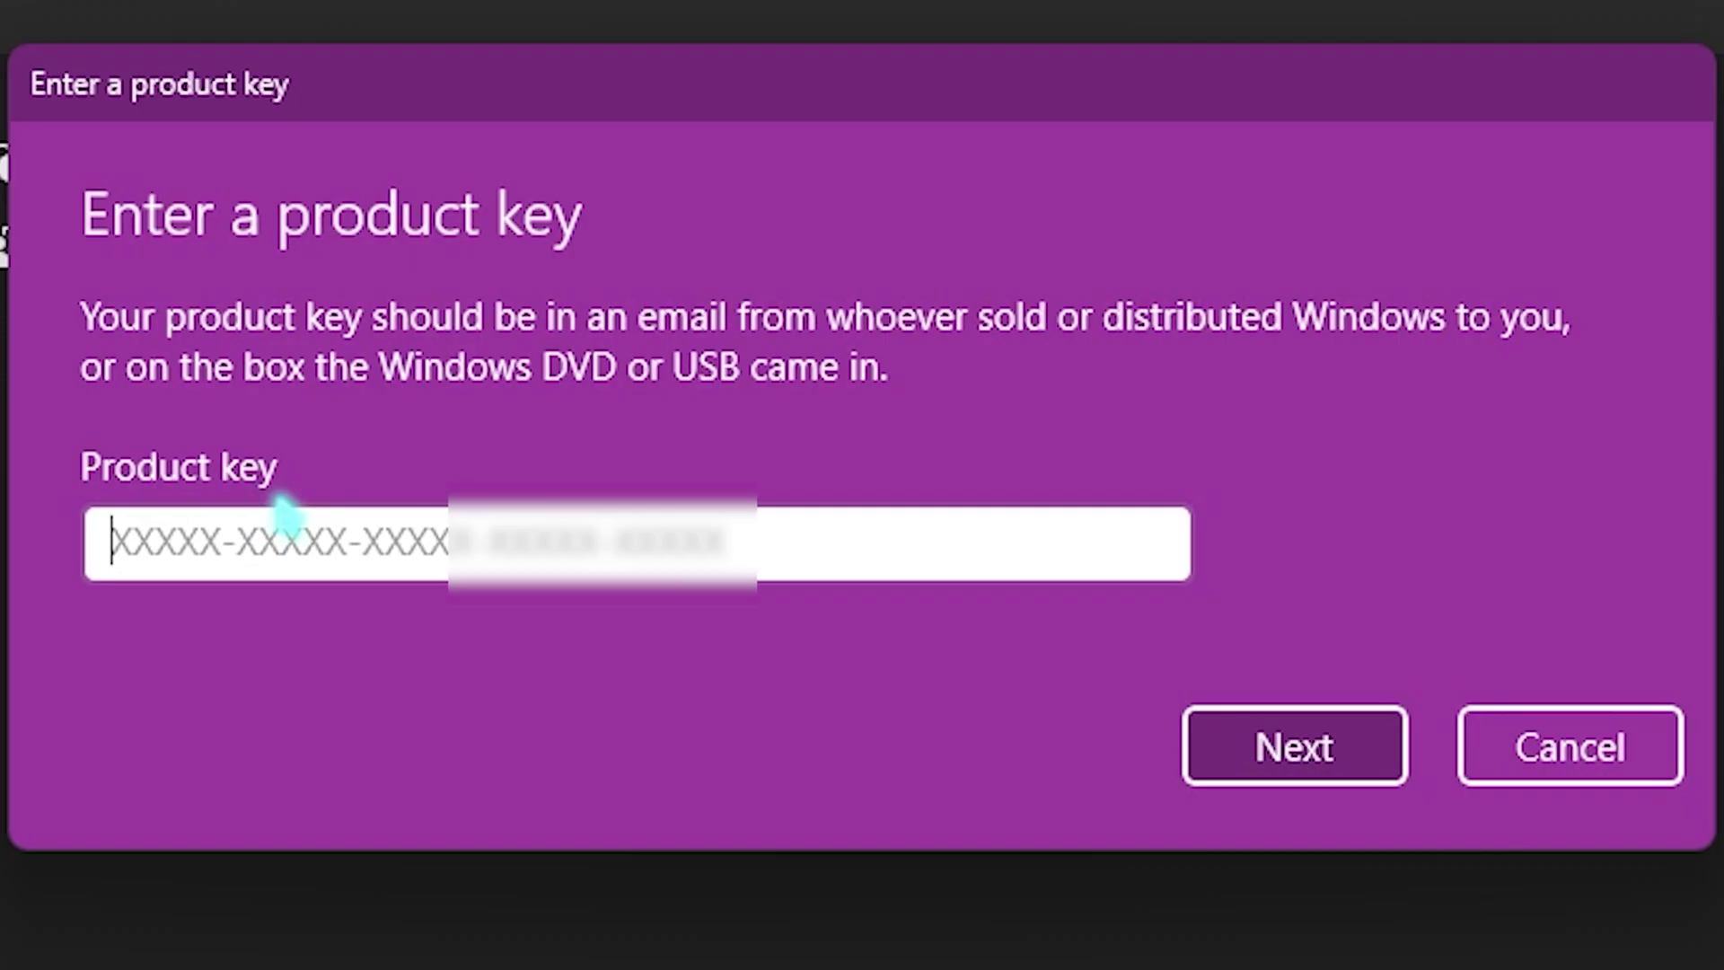
key(ctrl+v)
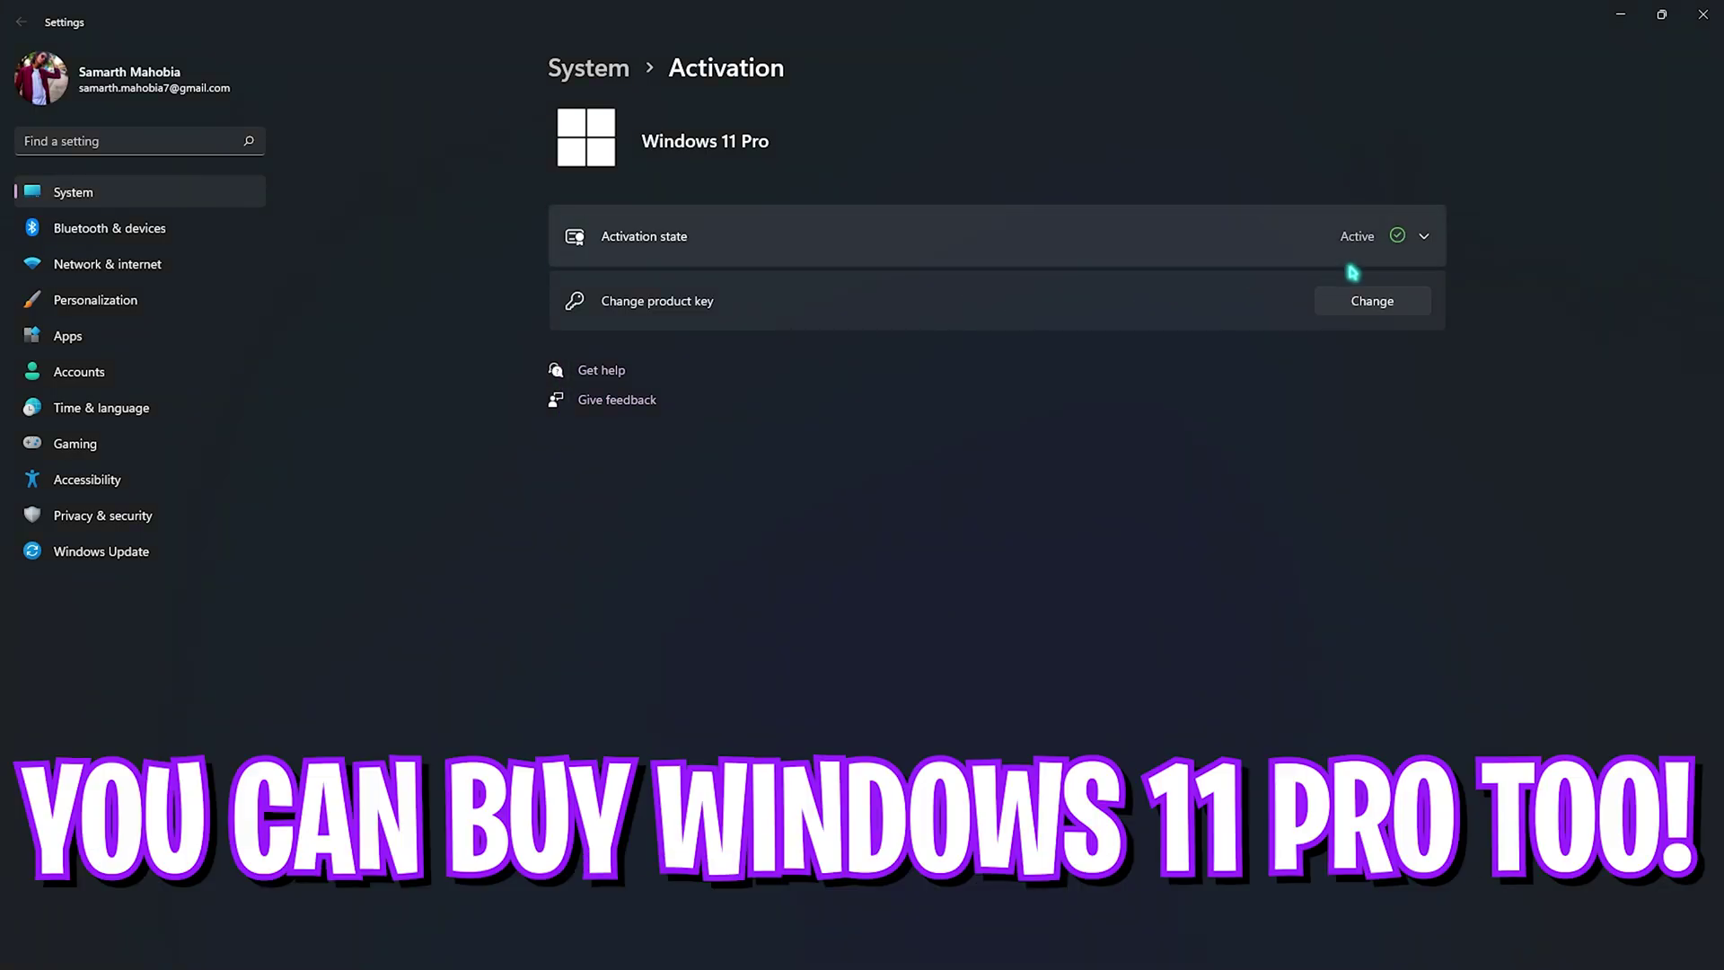
click(1423, 236)
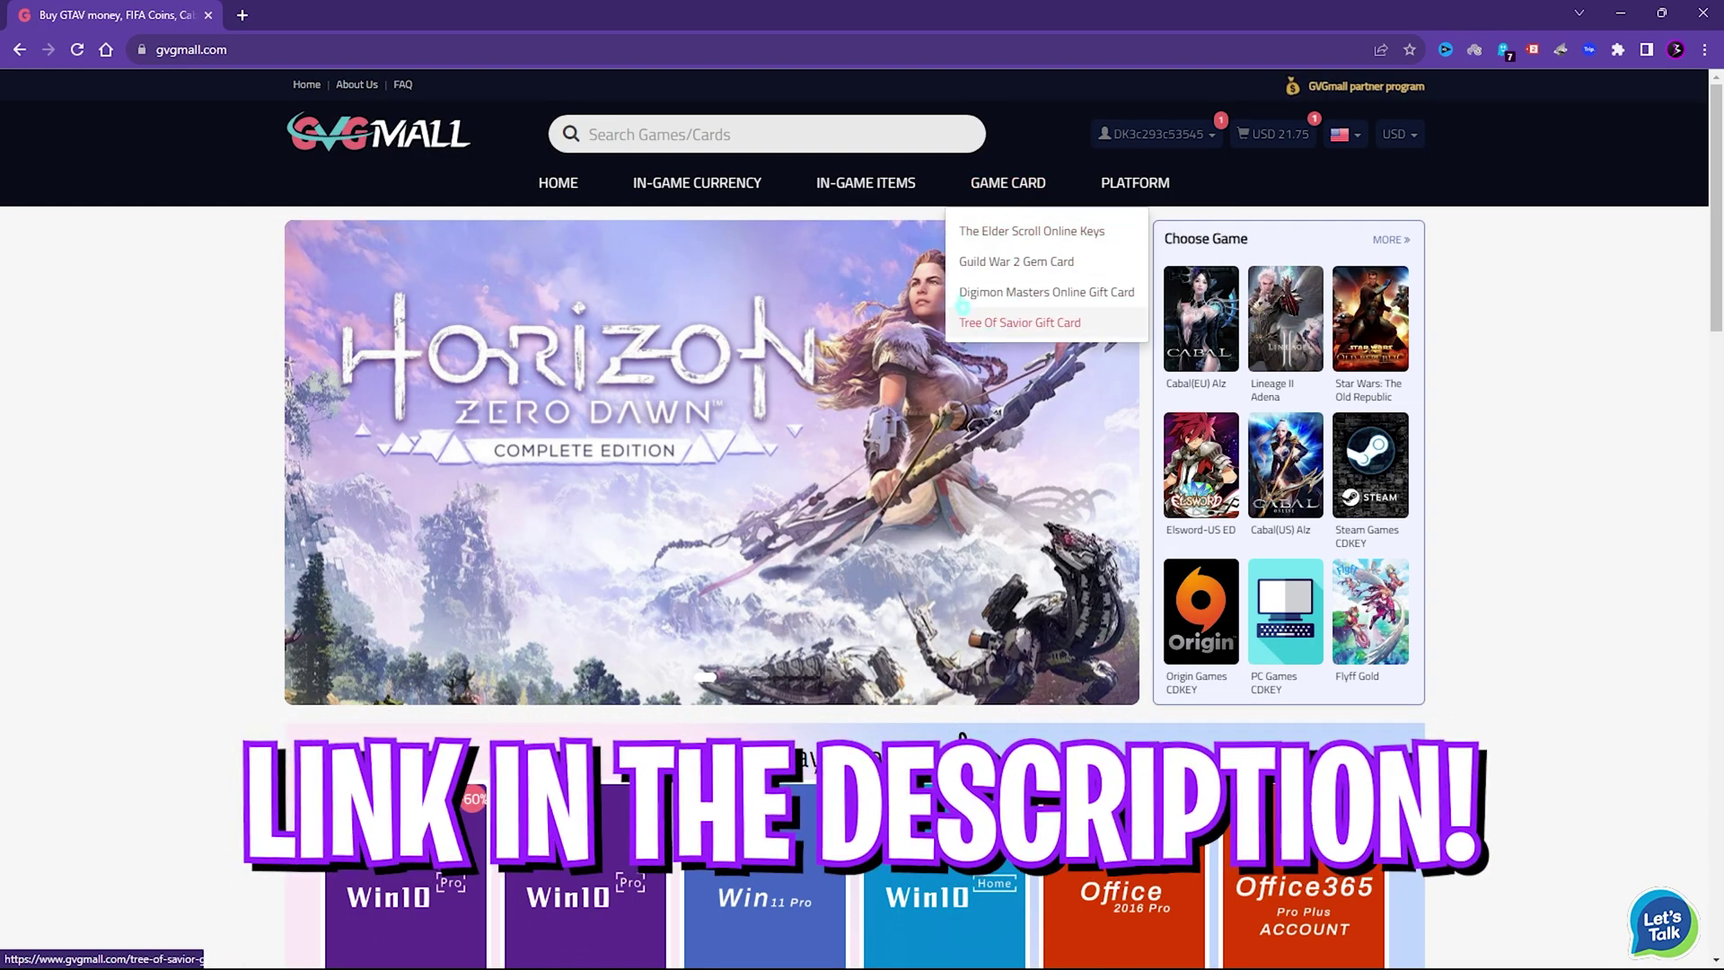
mouse_move(691, 176)
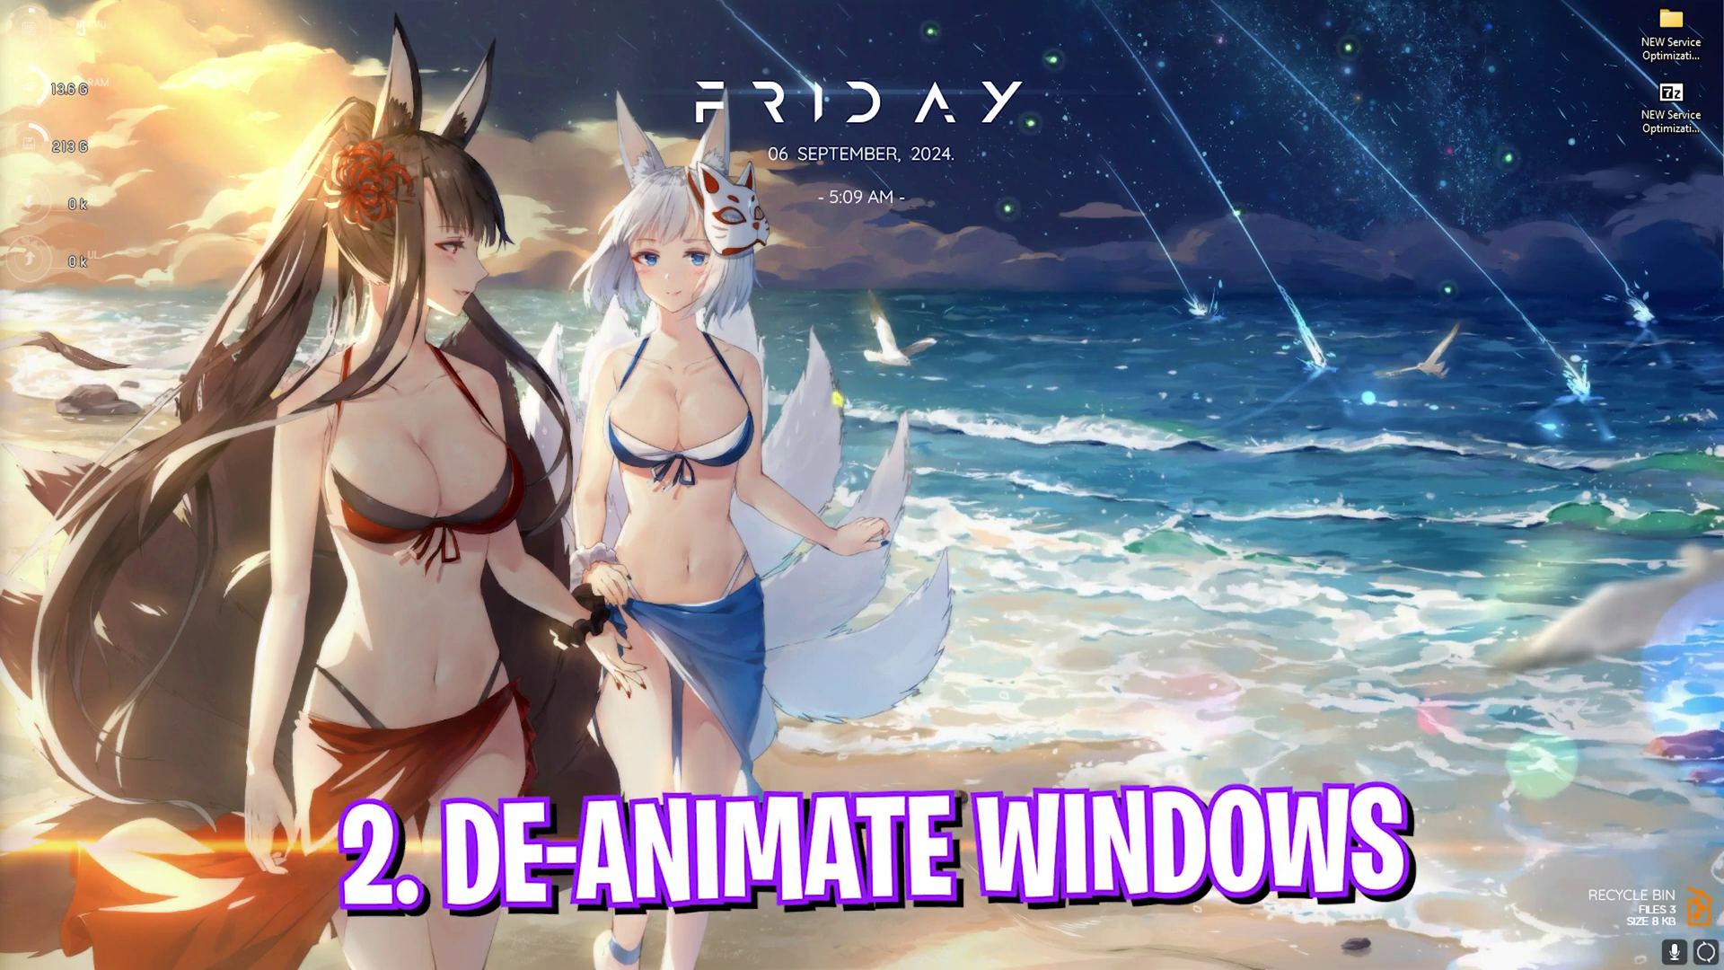
key(super)
text(adjust the appearance and performance of windows)
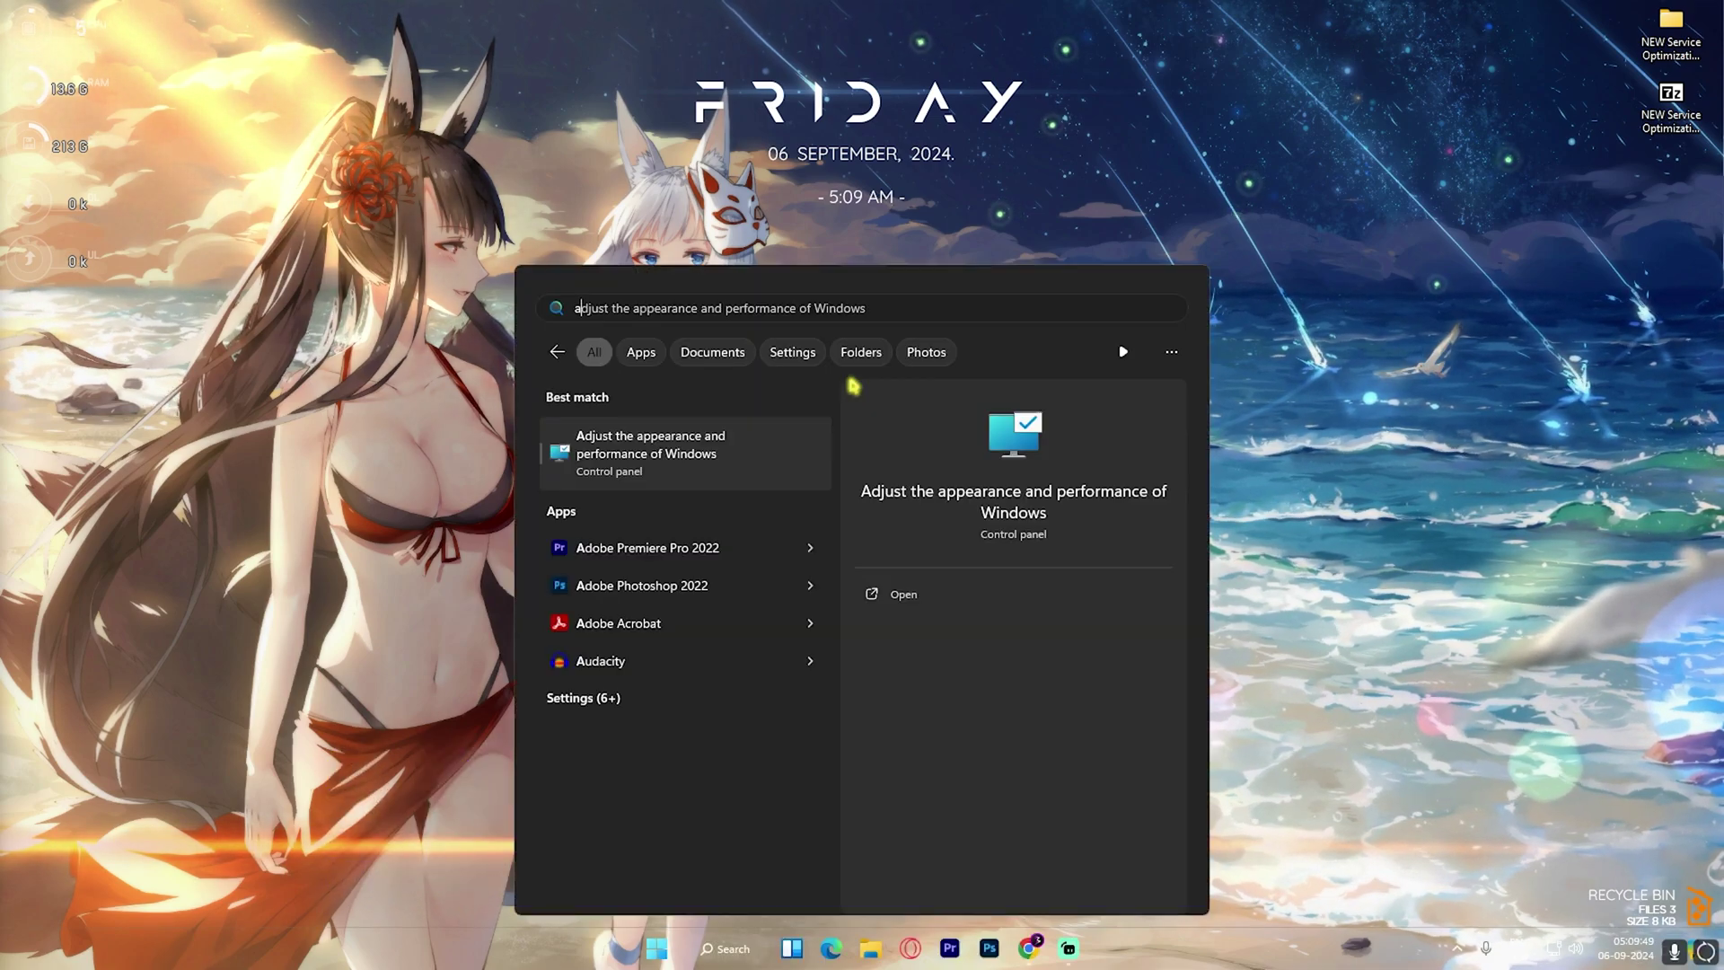
key(Return)
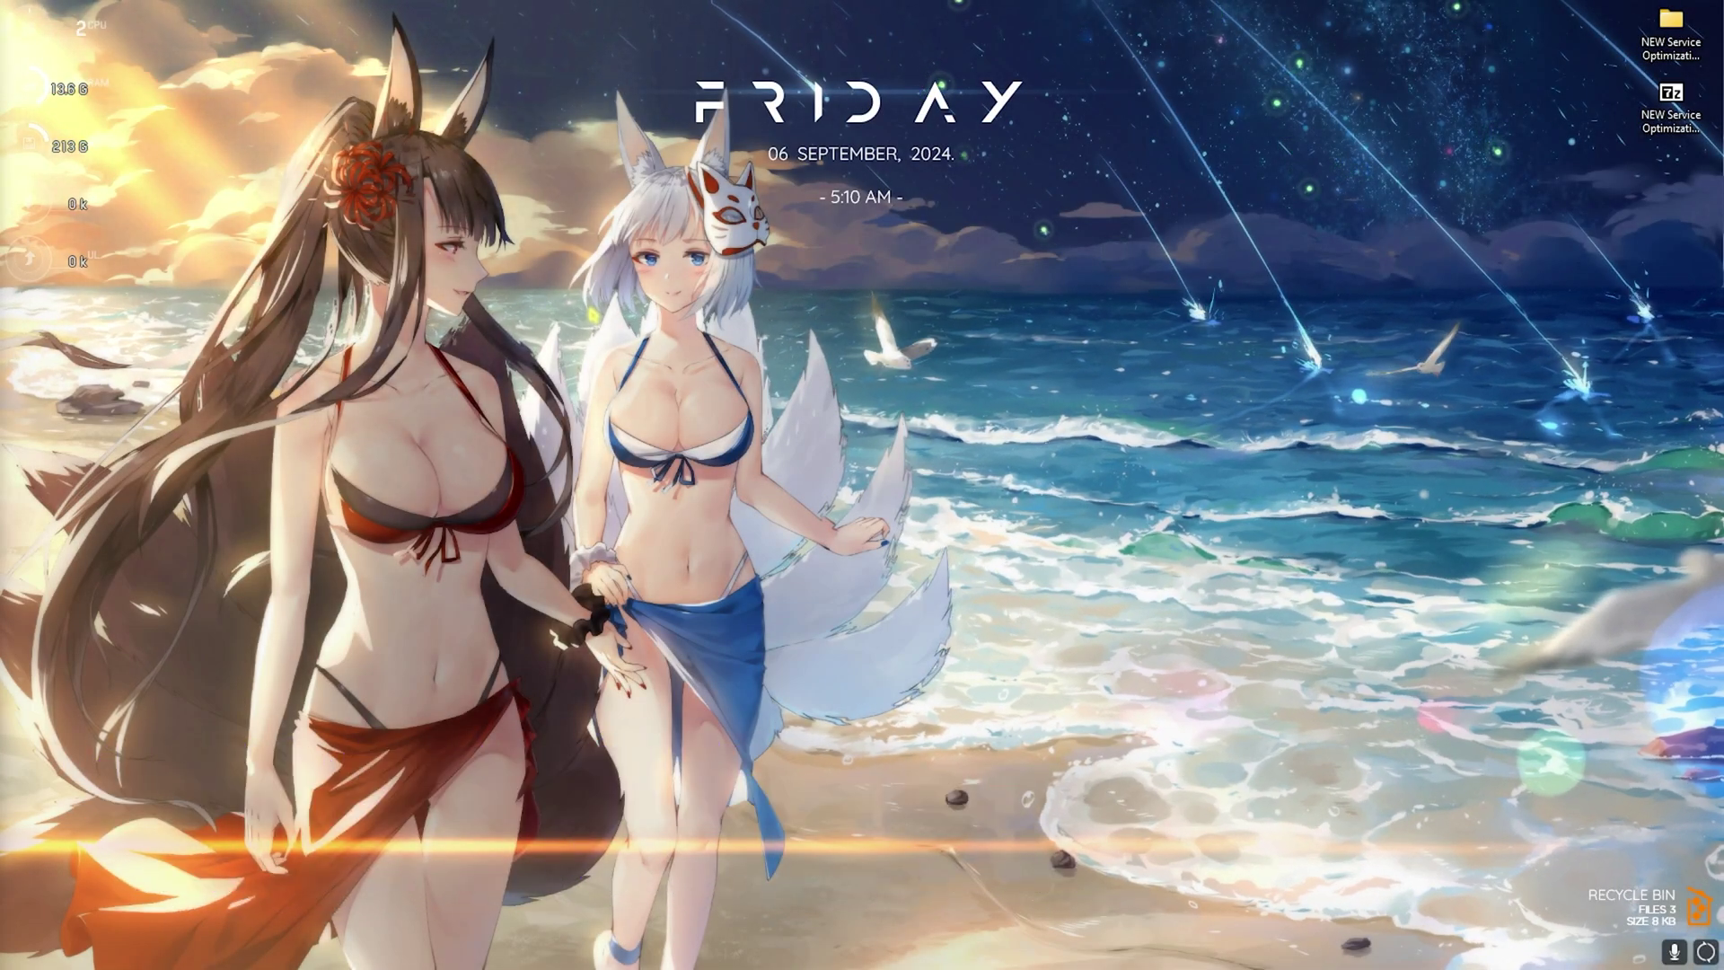
key(ctrl+shift+Escape)
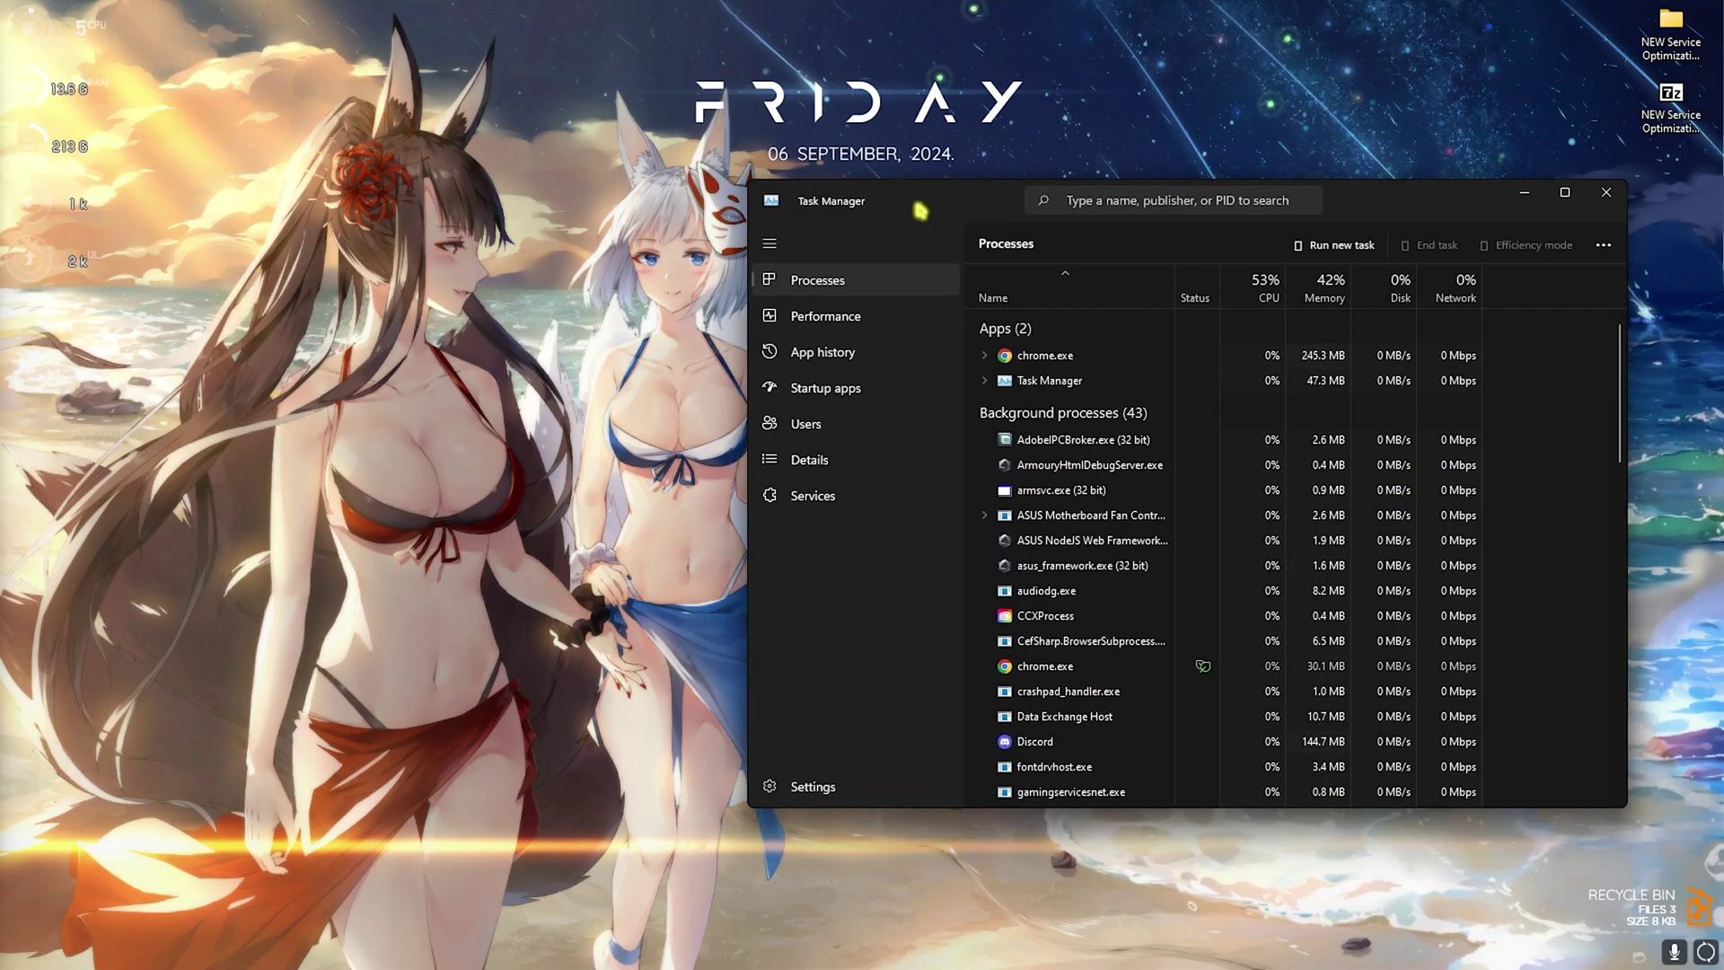
drag(949, 216, 593, 173)
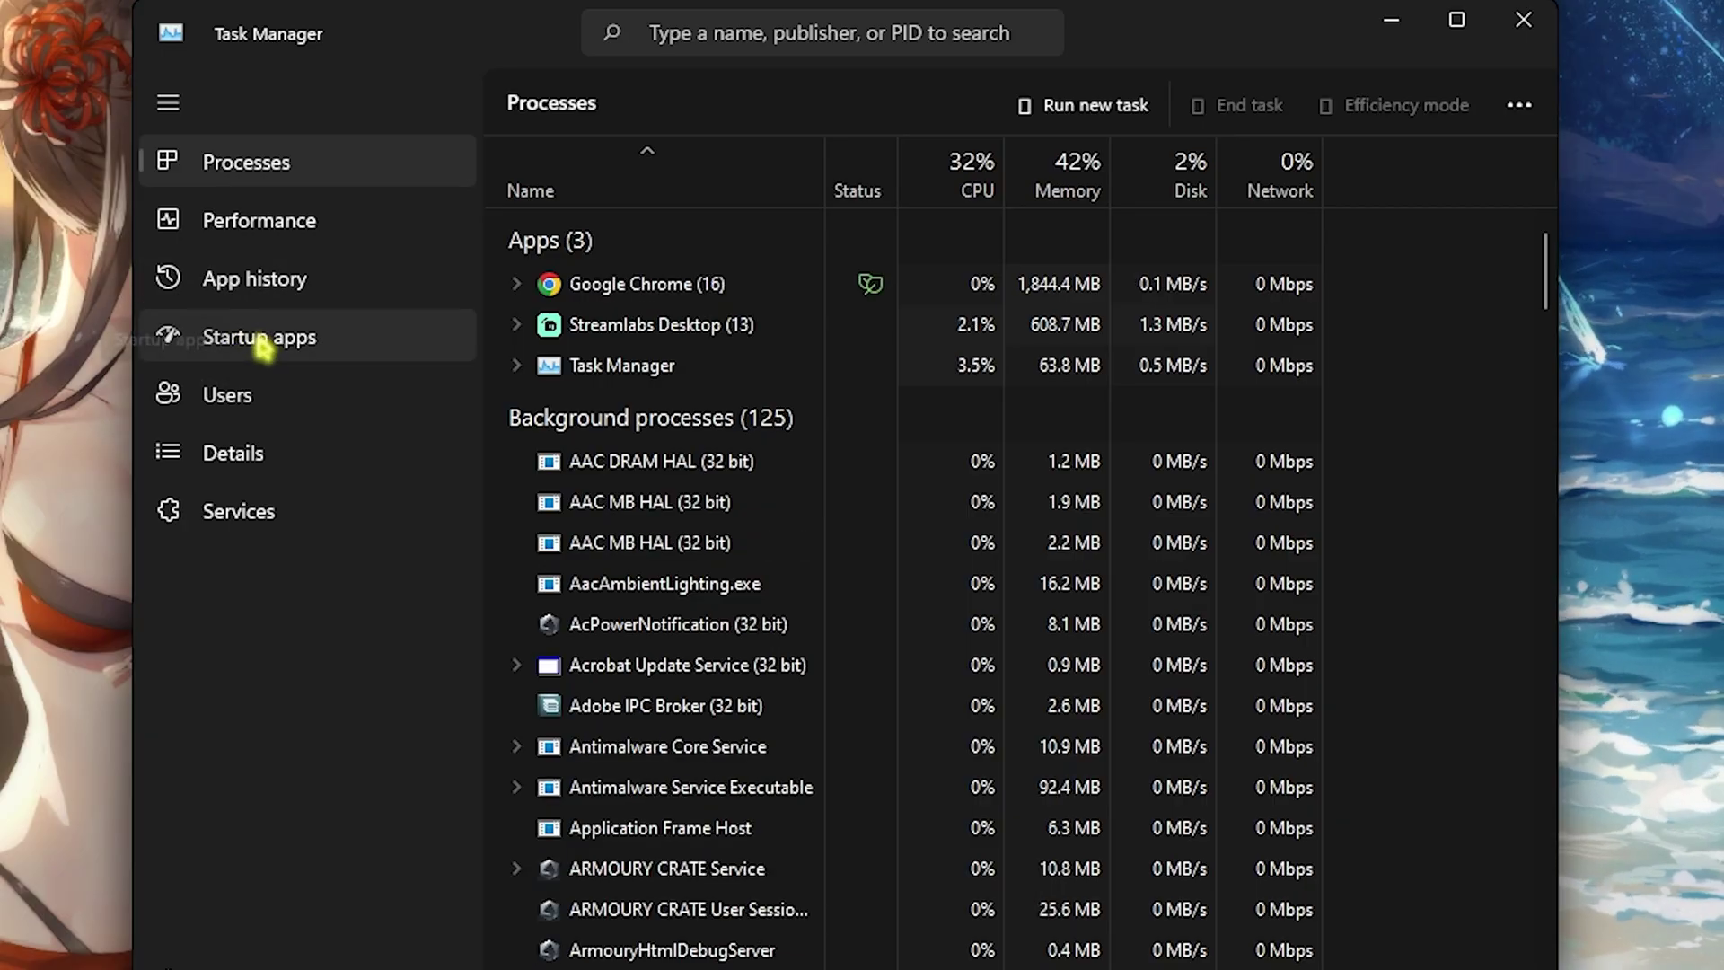
click(483, 349)
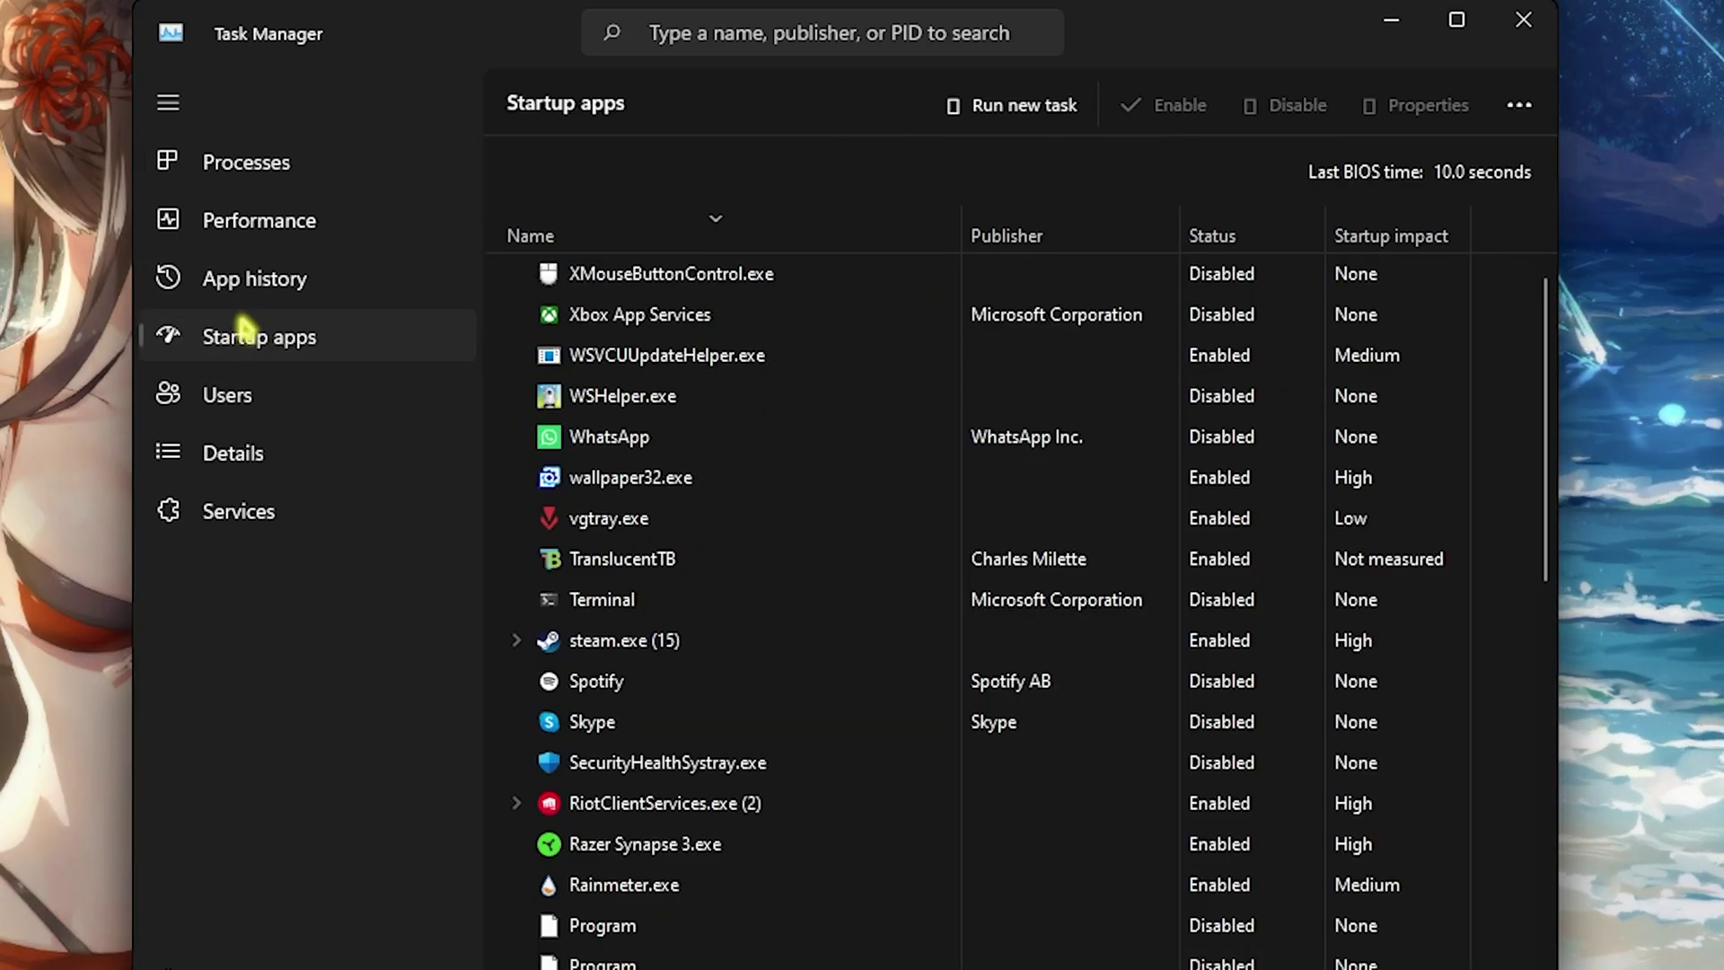
scroll(954, 563, down, 4)
scroll(960, 564, down, 1)
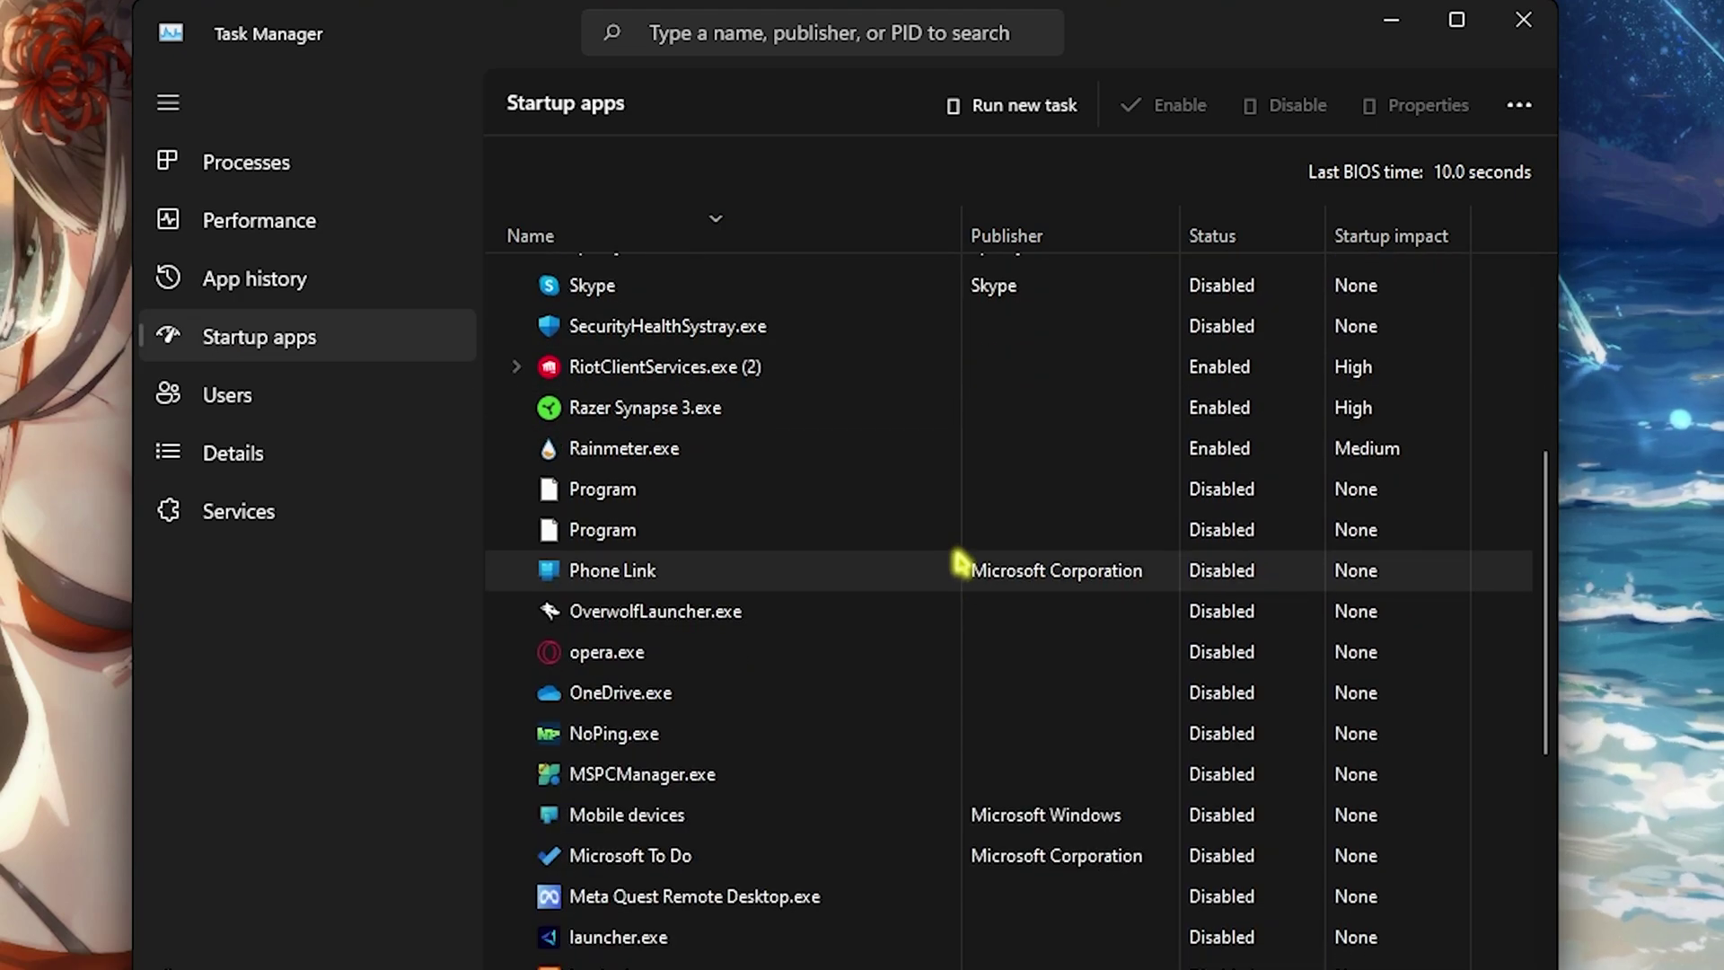
scroll(961, 566, down, 3)
scroll(962, 574, up, 9)
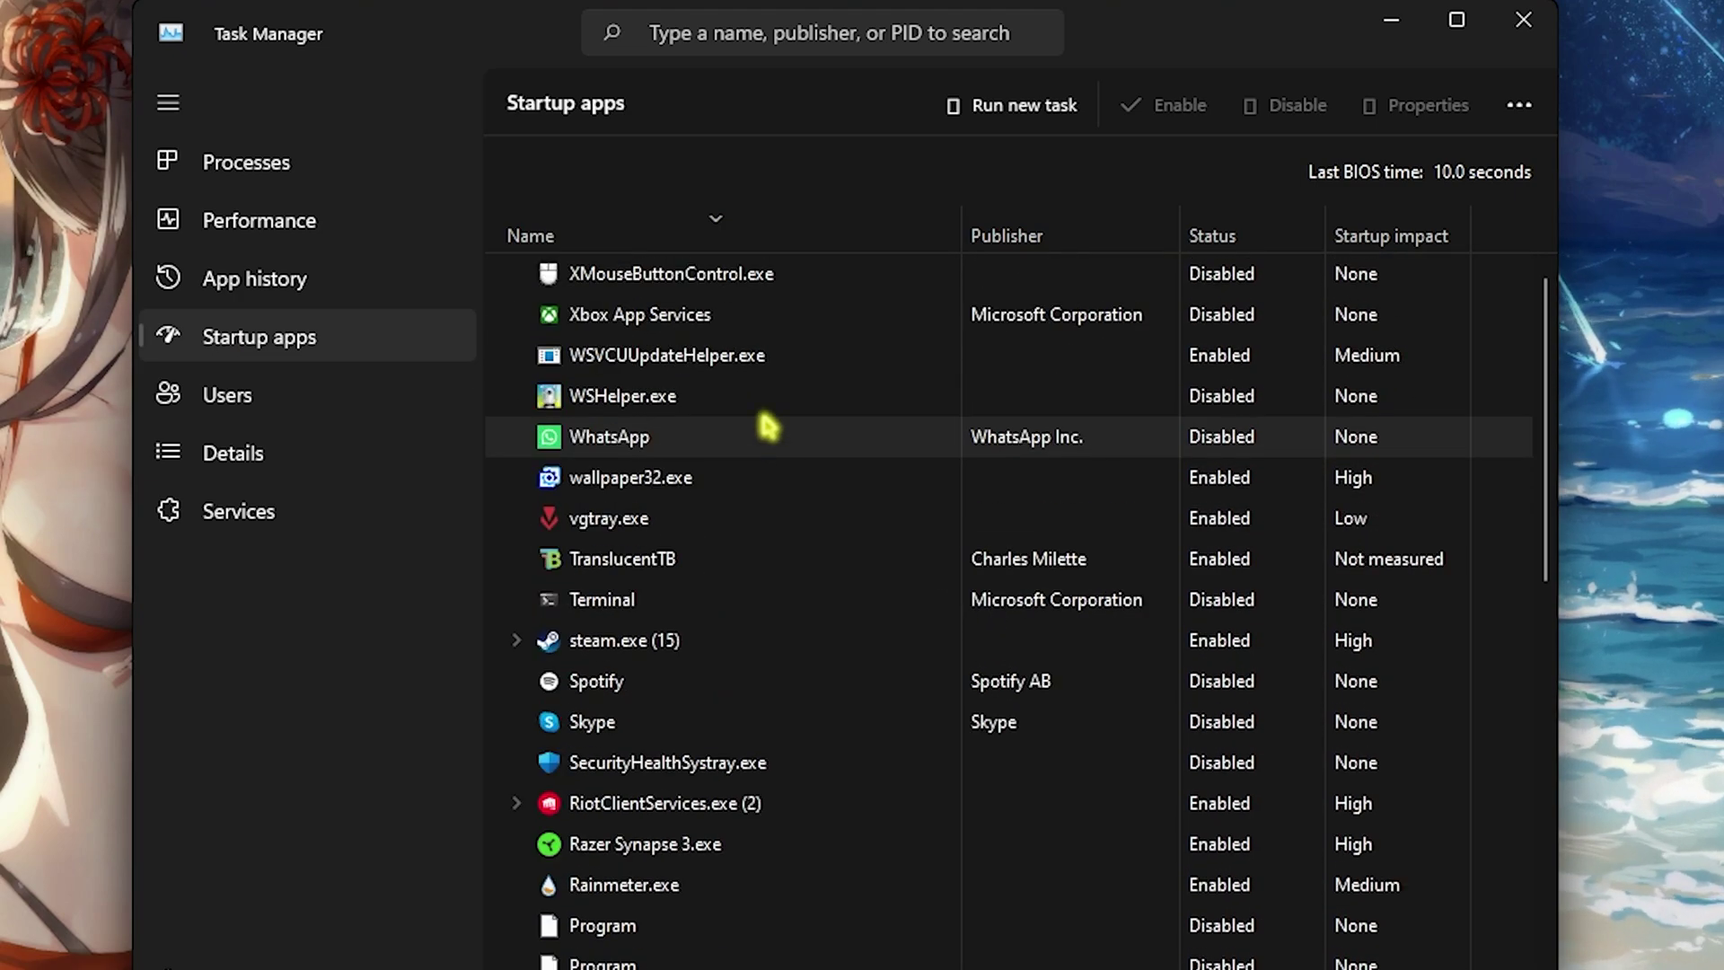
right_click(707, 284)
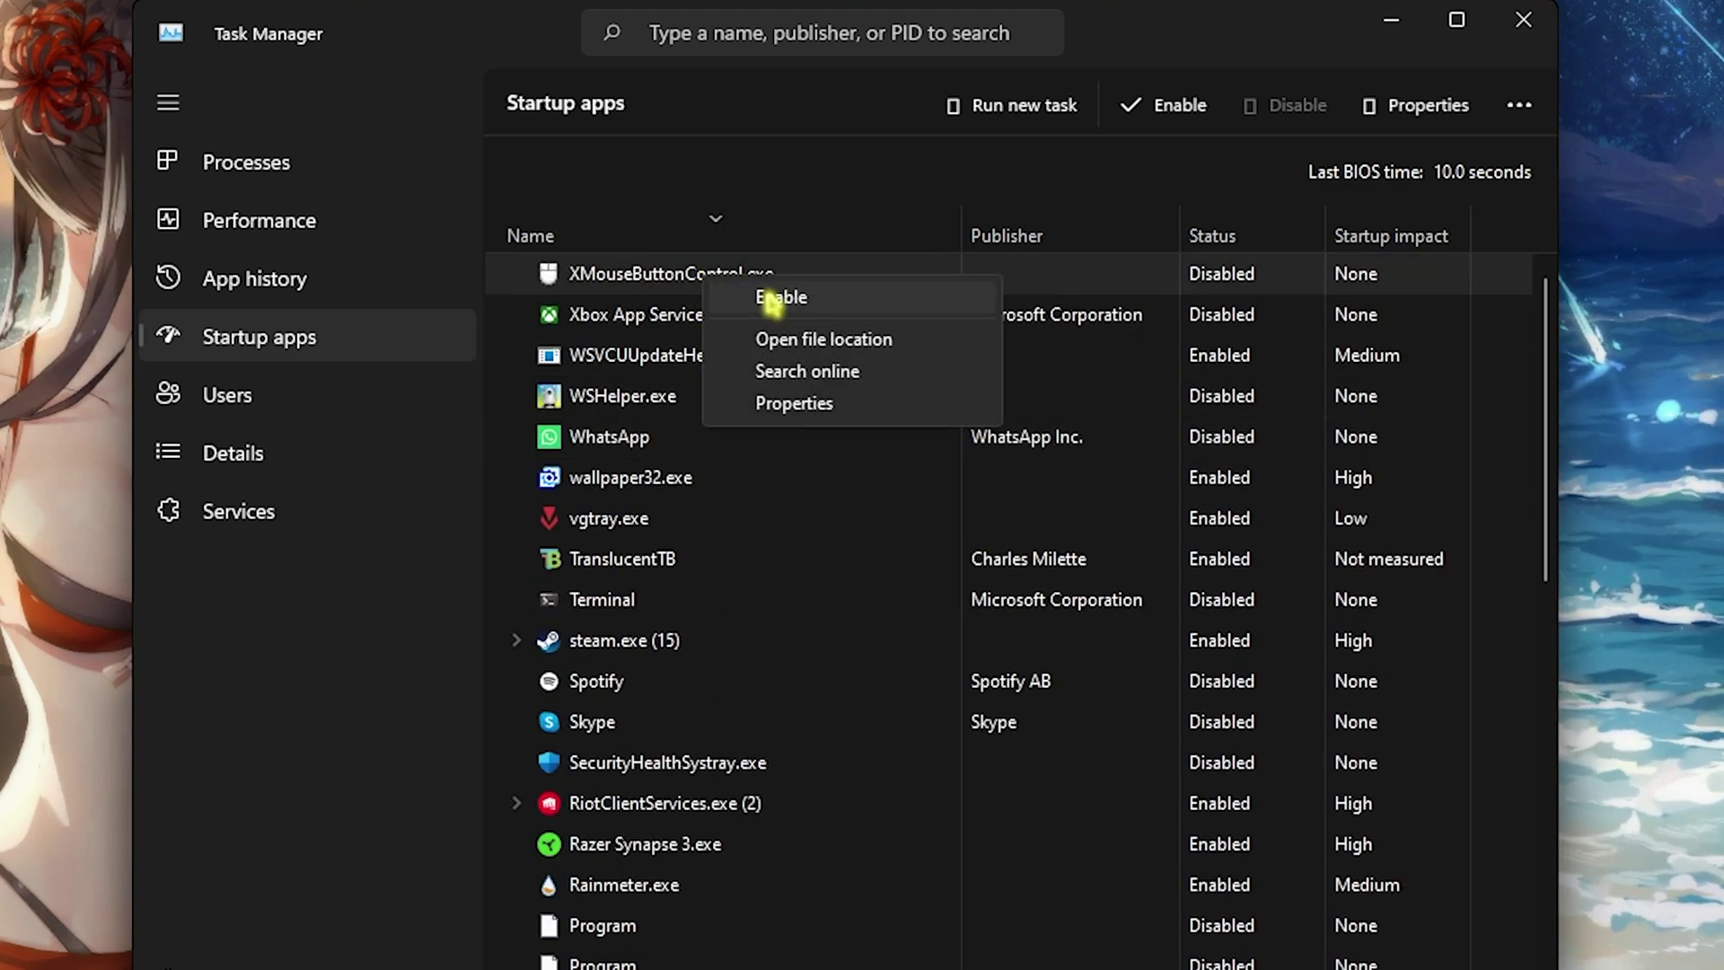
click(669, 301)
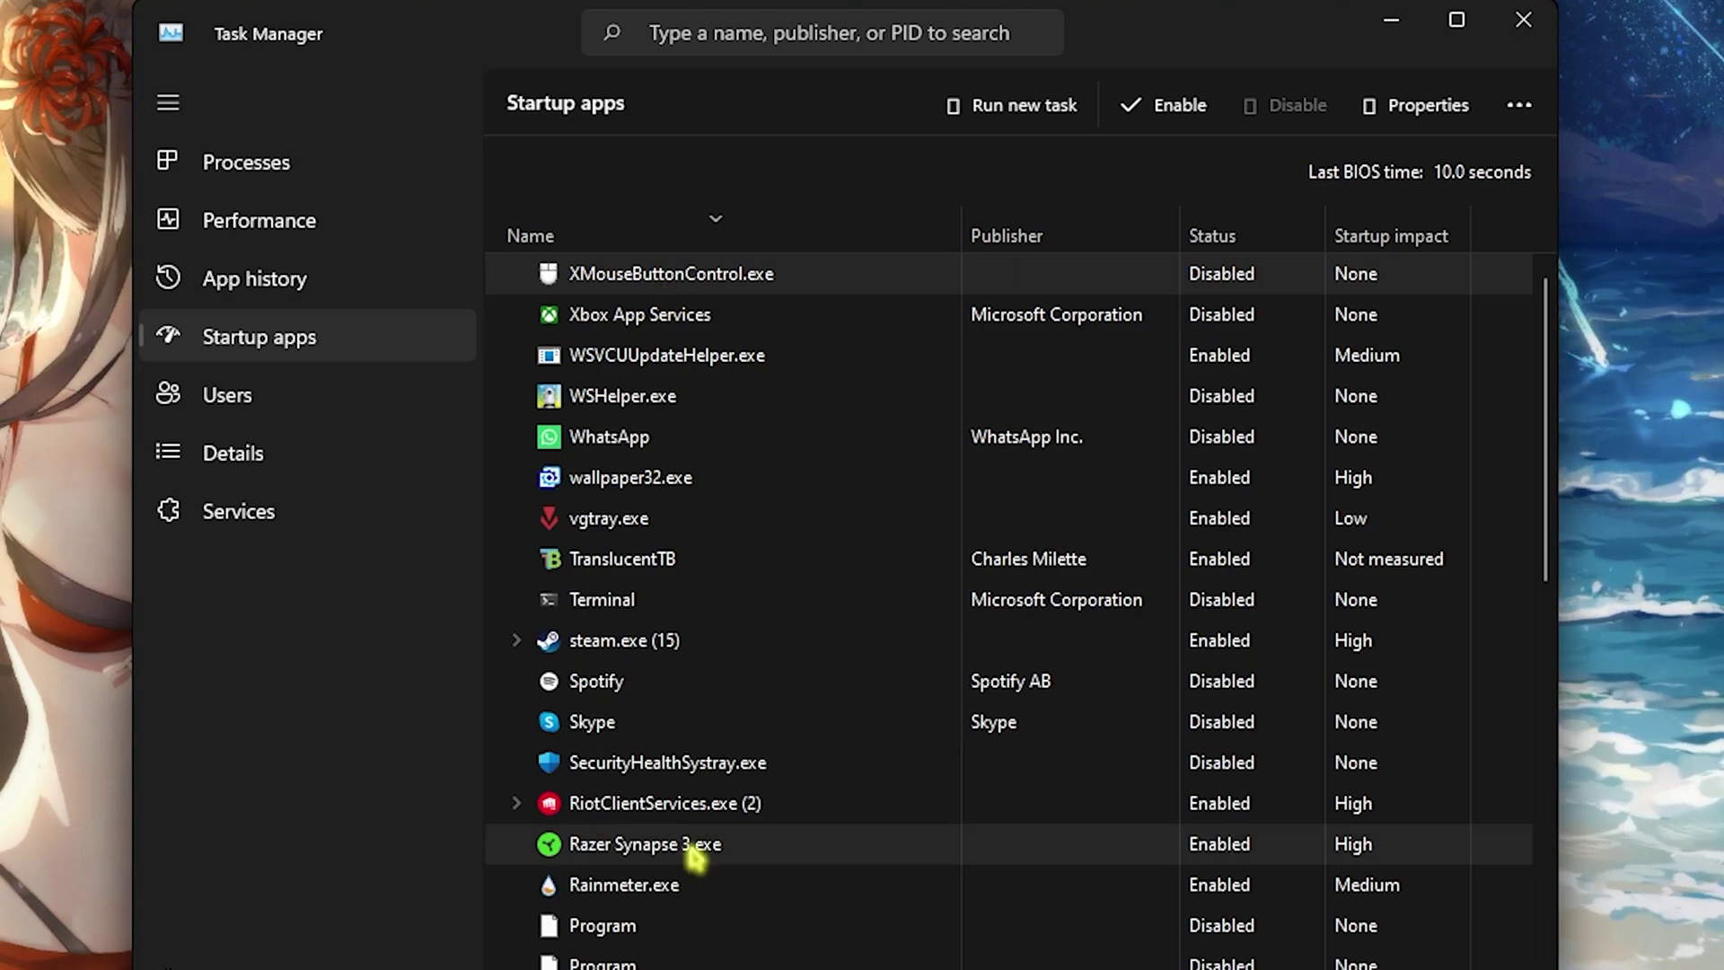
scroll(696, 857, down, 5)
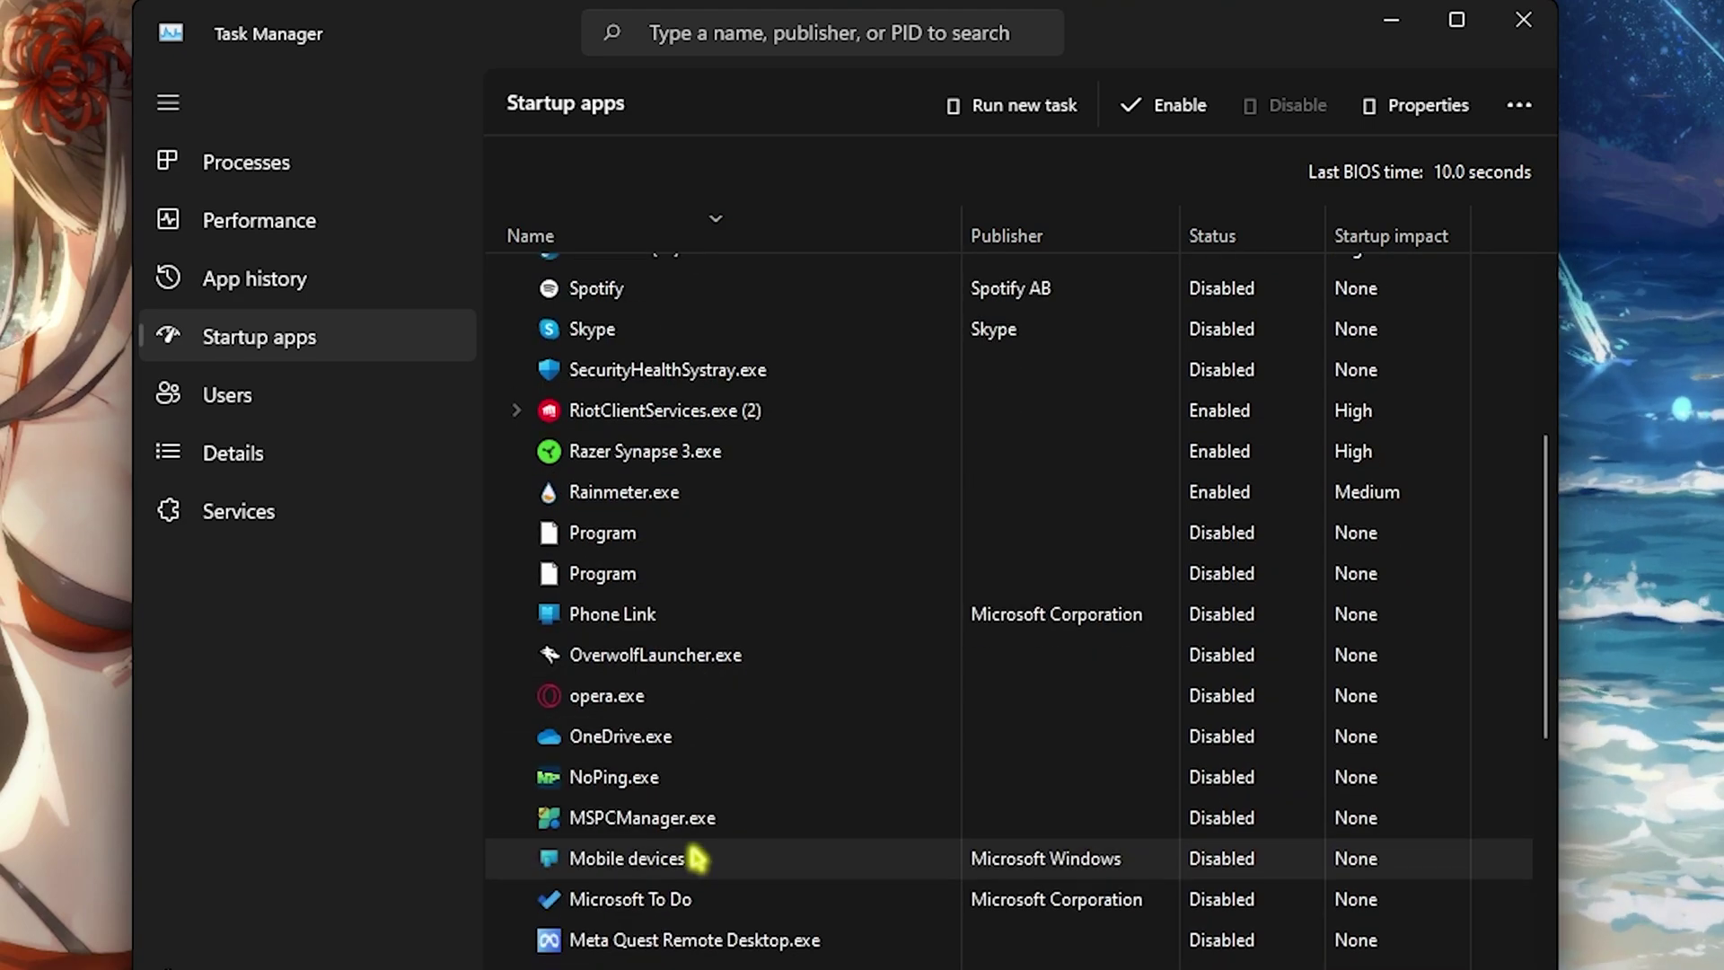
scroll(696, 857, down, 1)
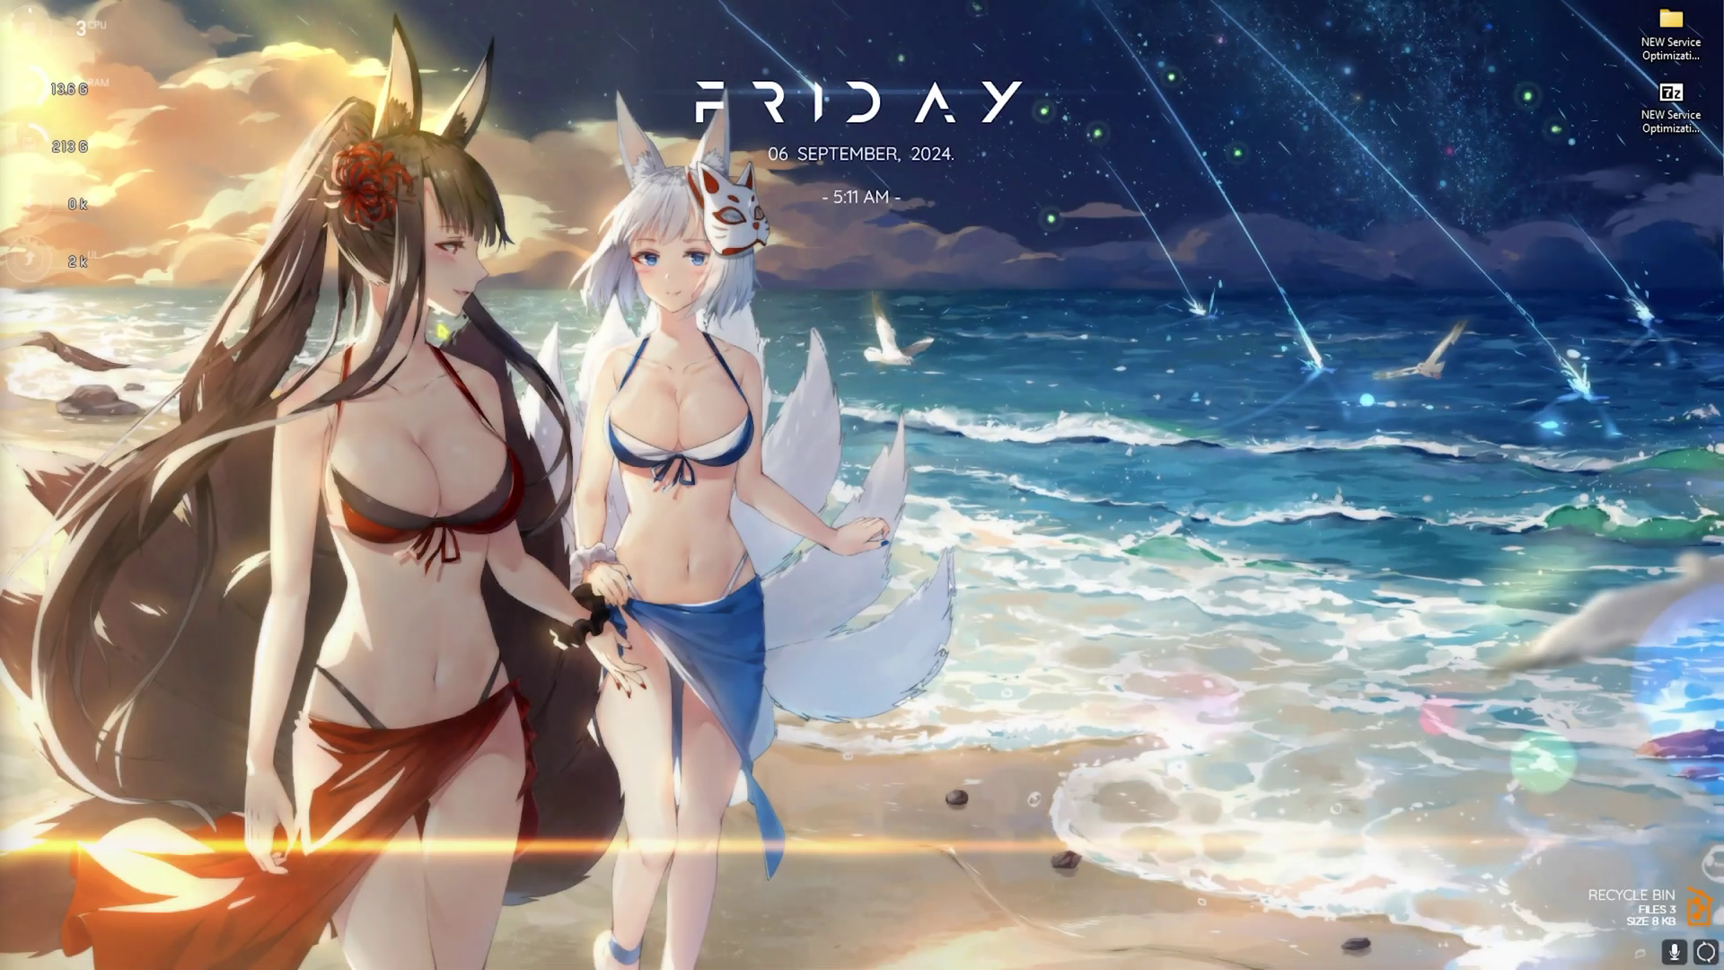
key(super)
text(create a restore point)
key(Return)
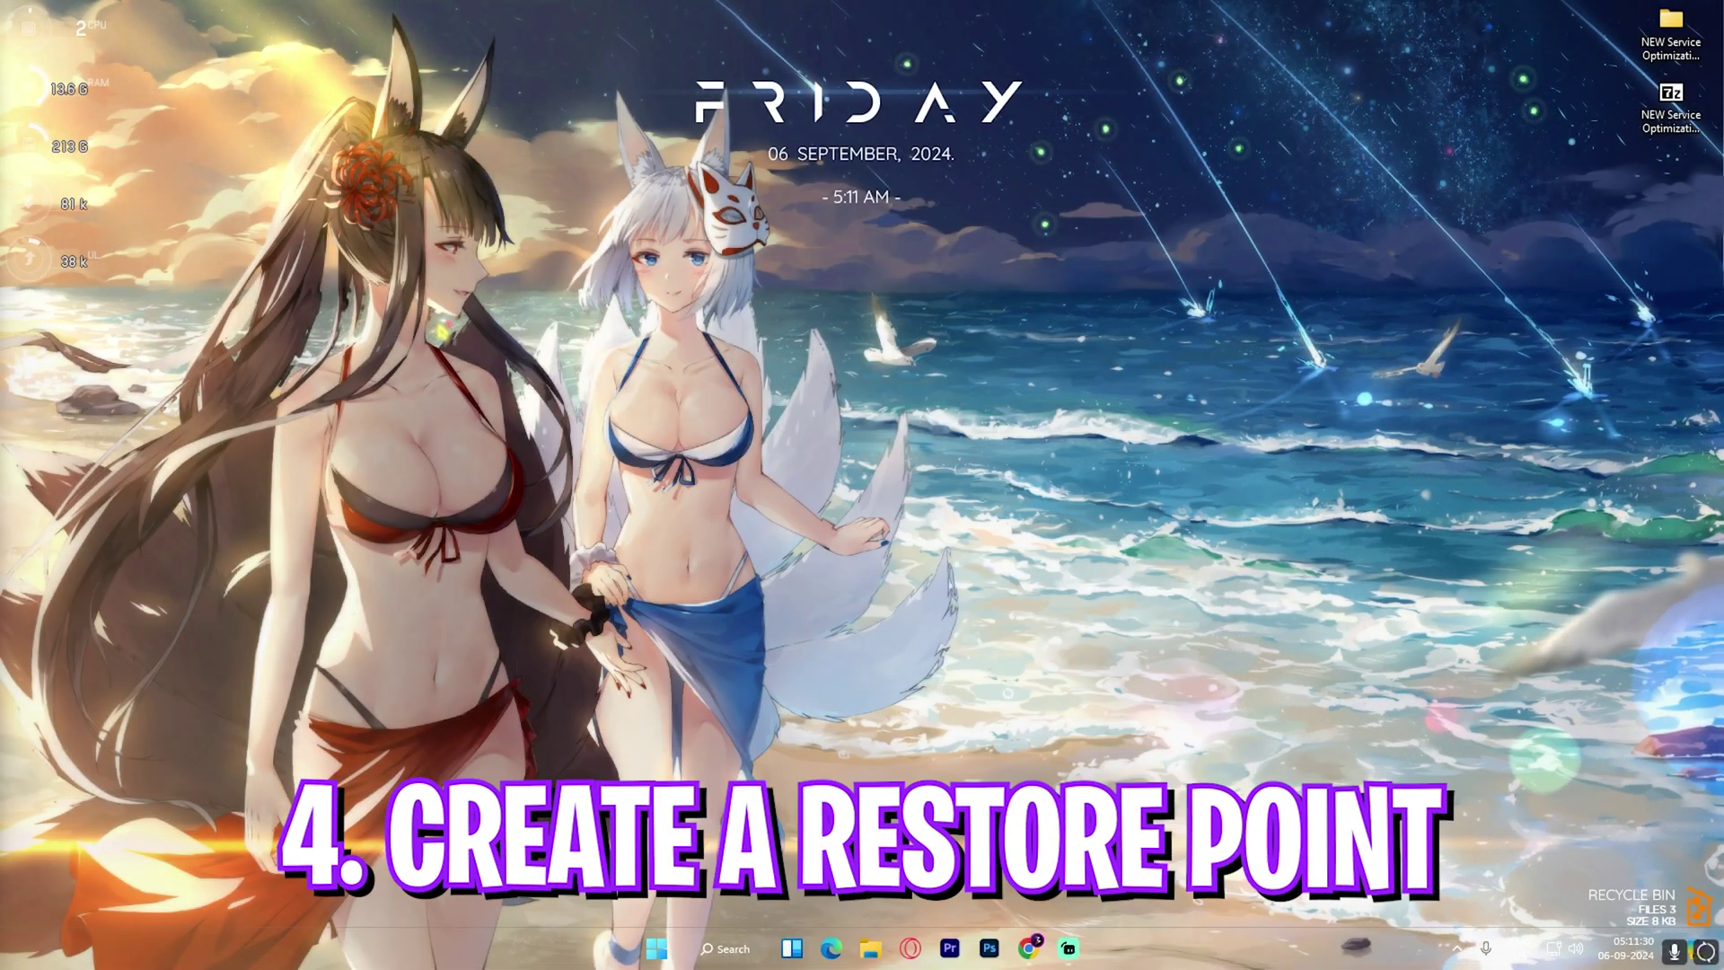
click(323, 606)
click(645, 744)
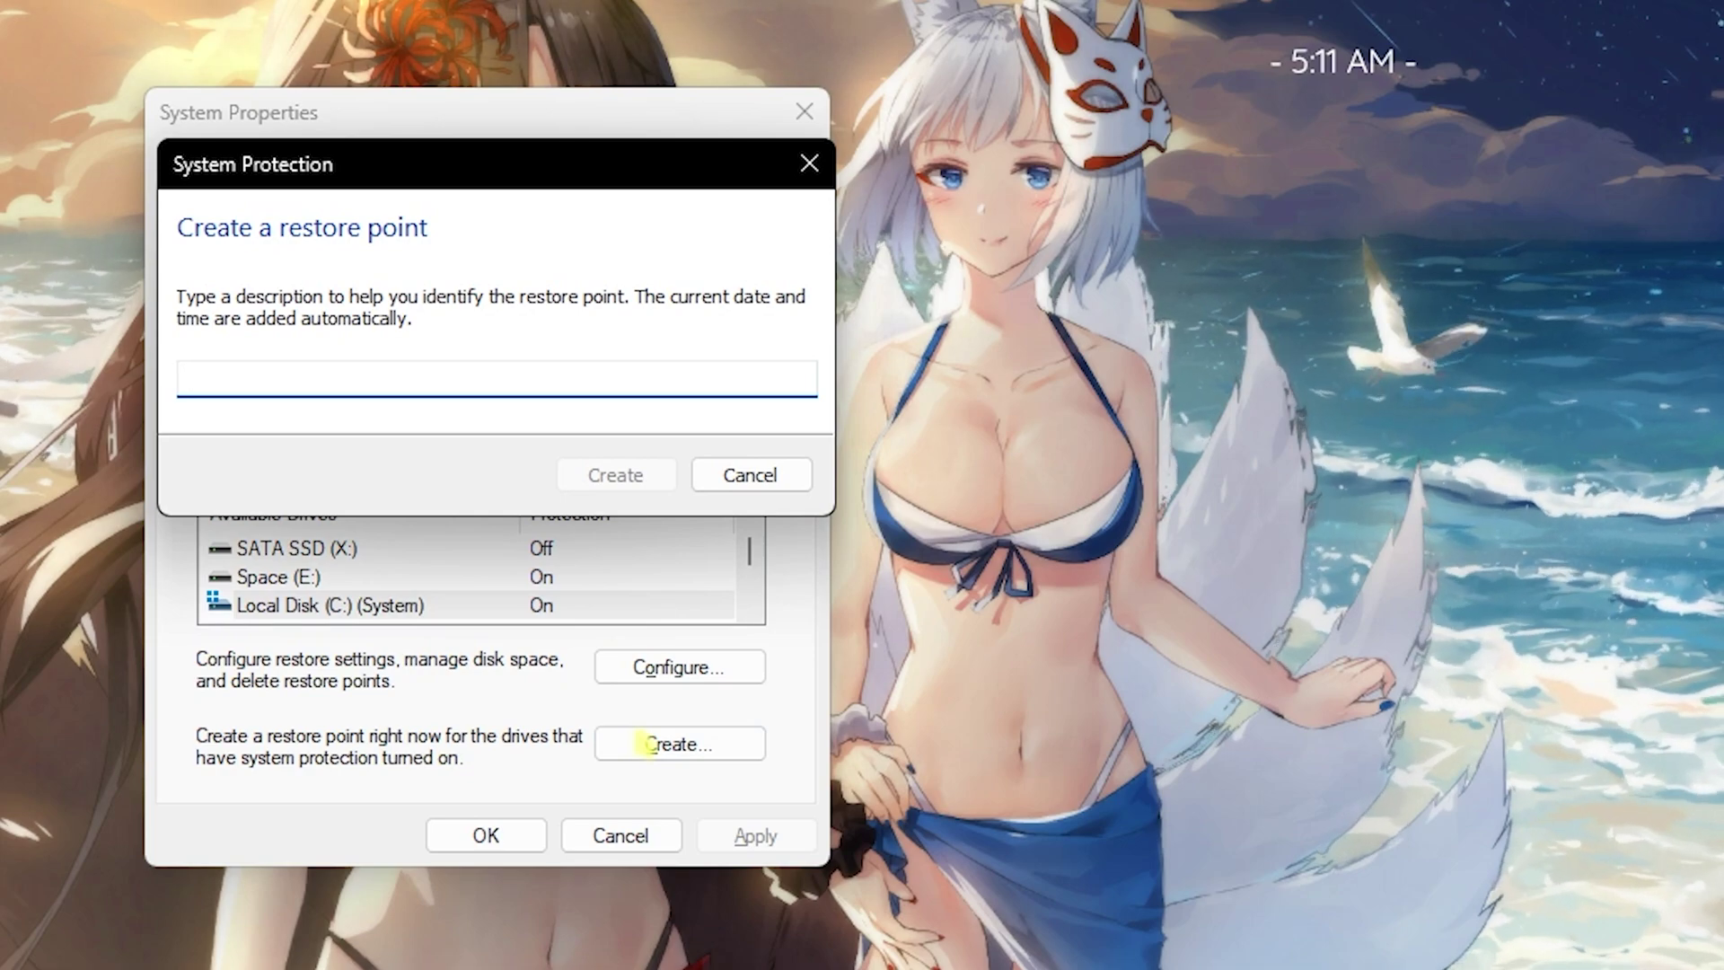
text(Servoce)
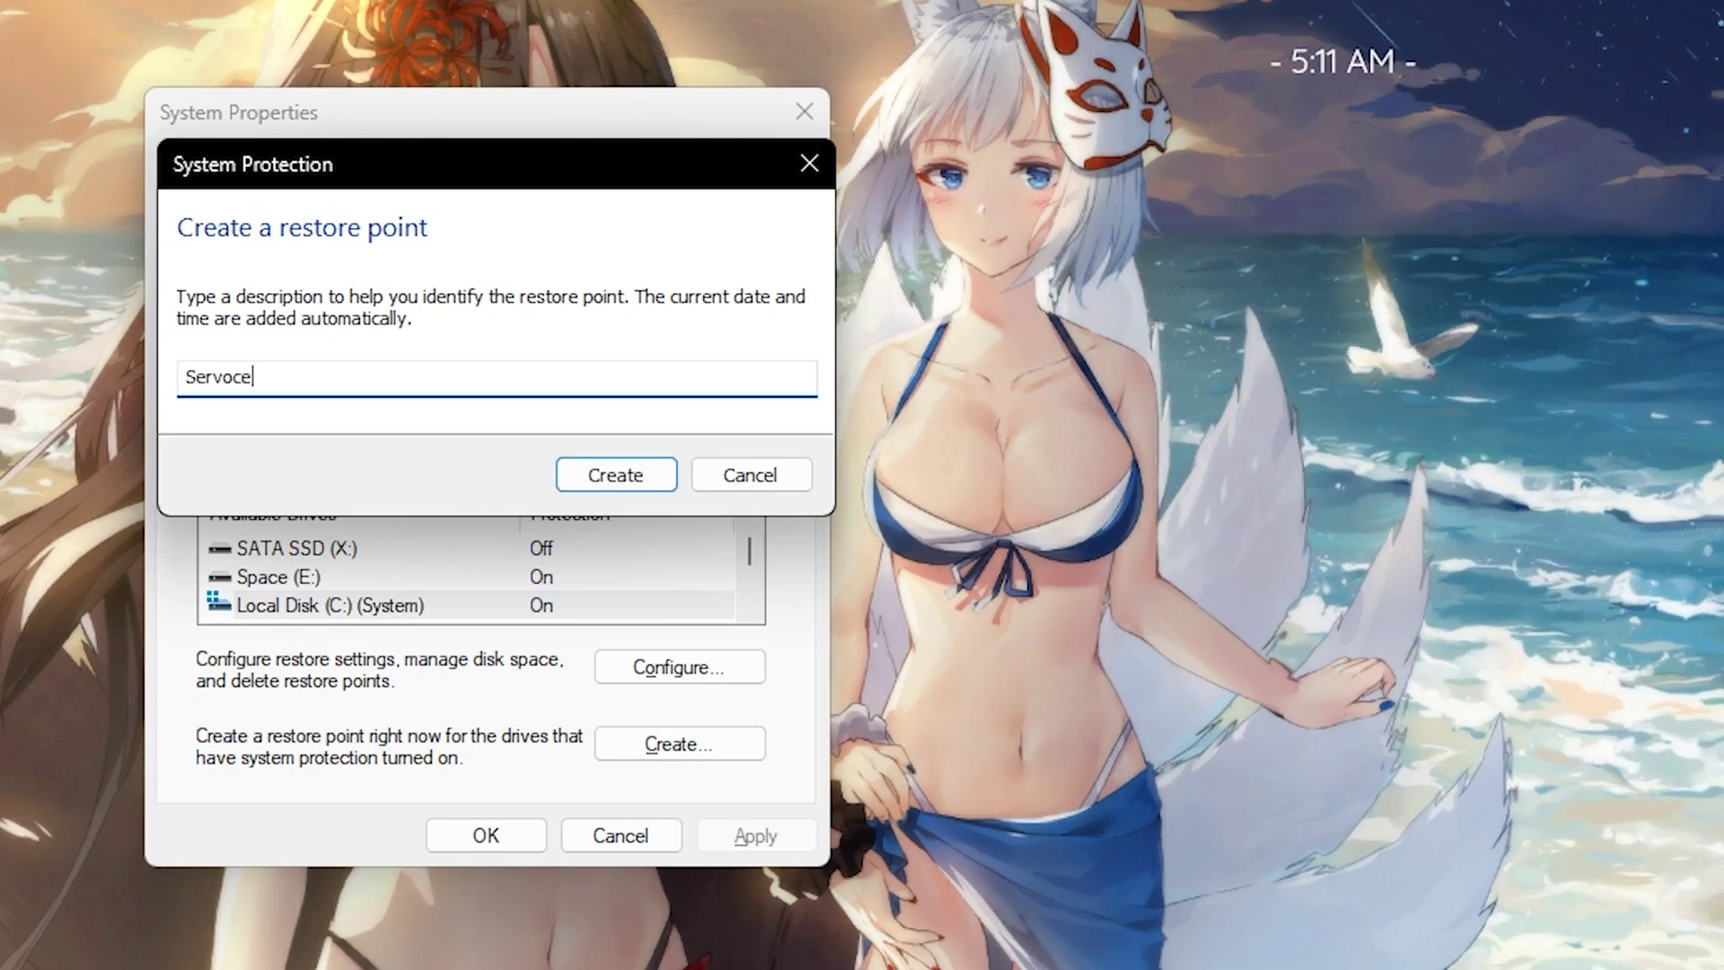
key(Return)
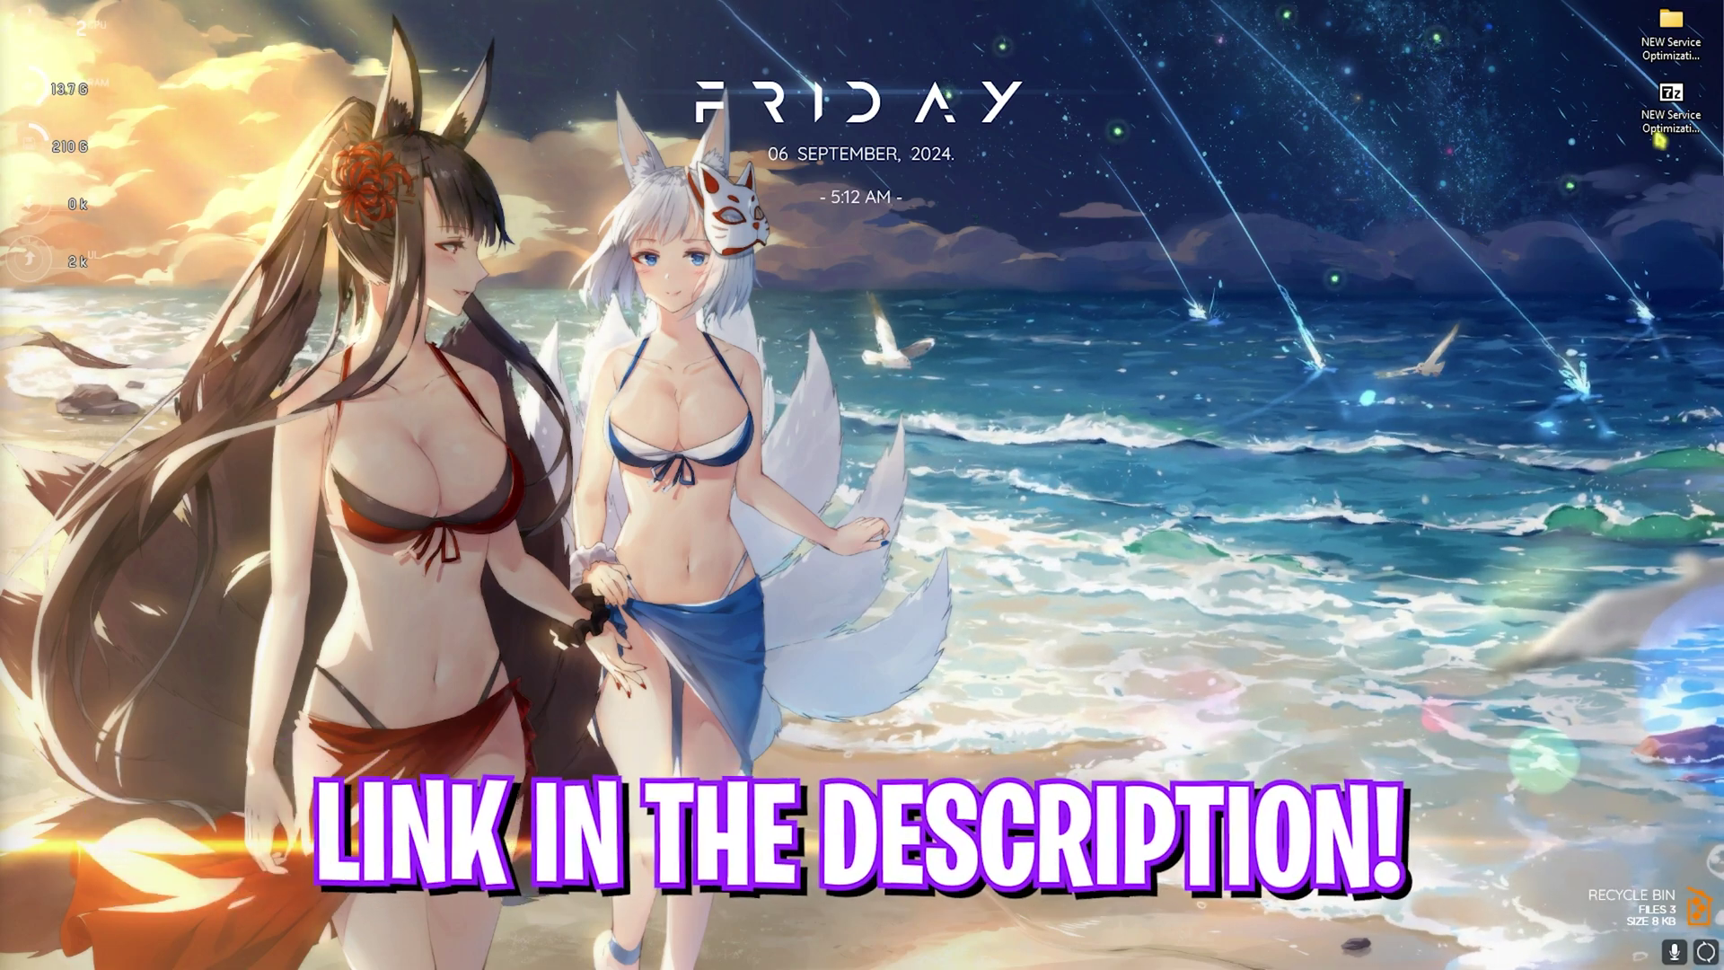
double_click(1670, 27)
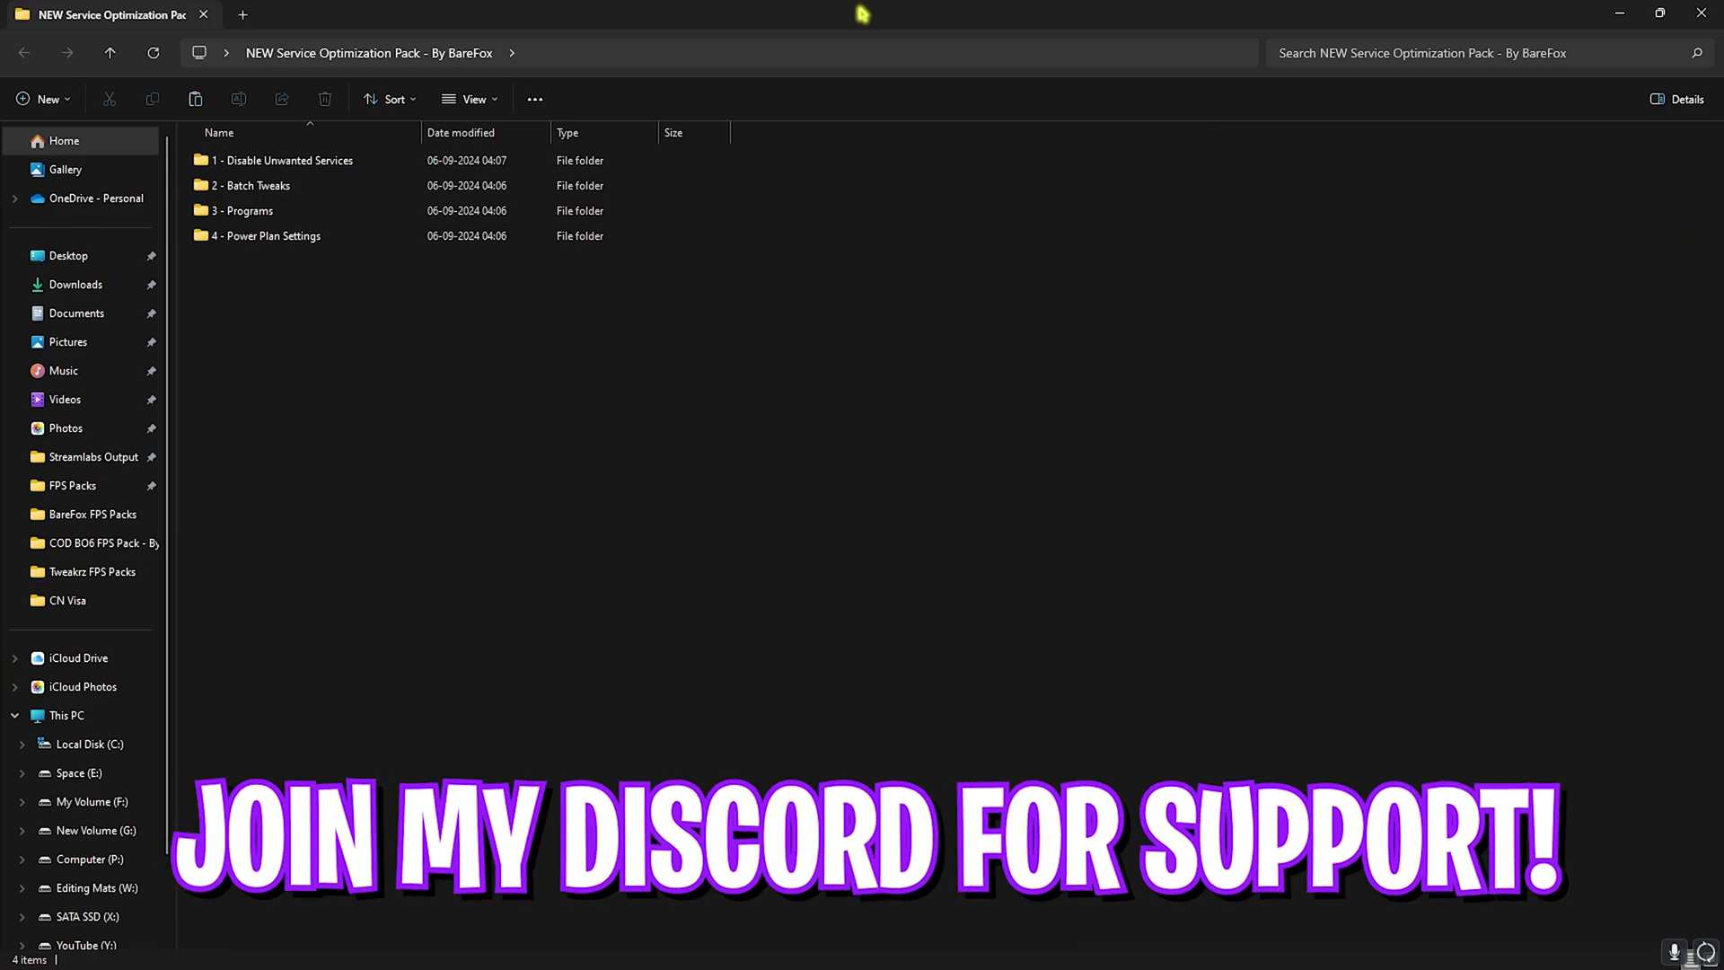
drag(274, 302, 254, 153)
click(284, 325)
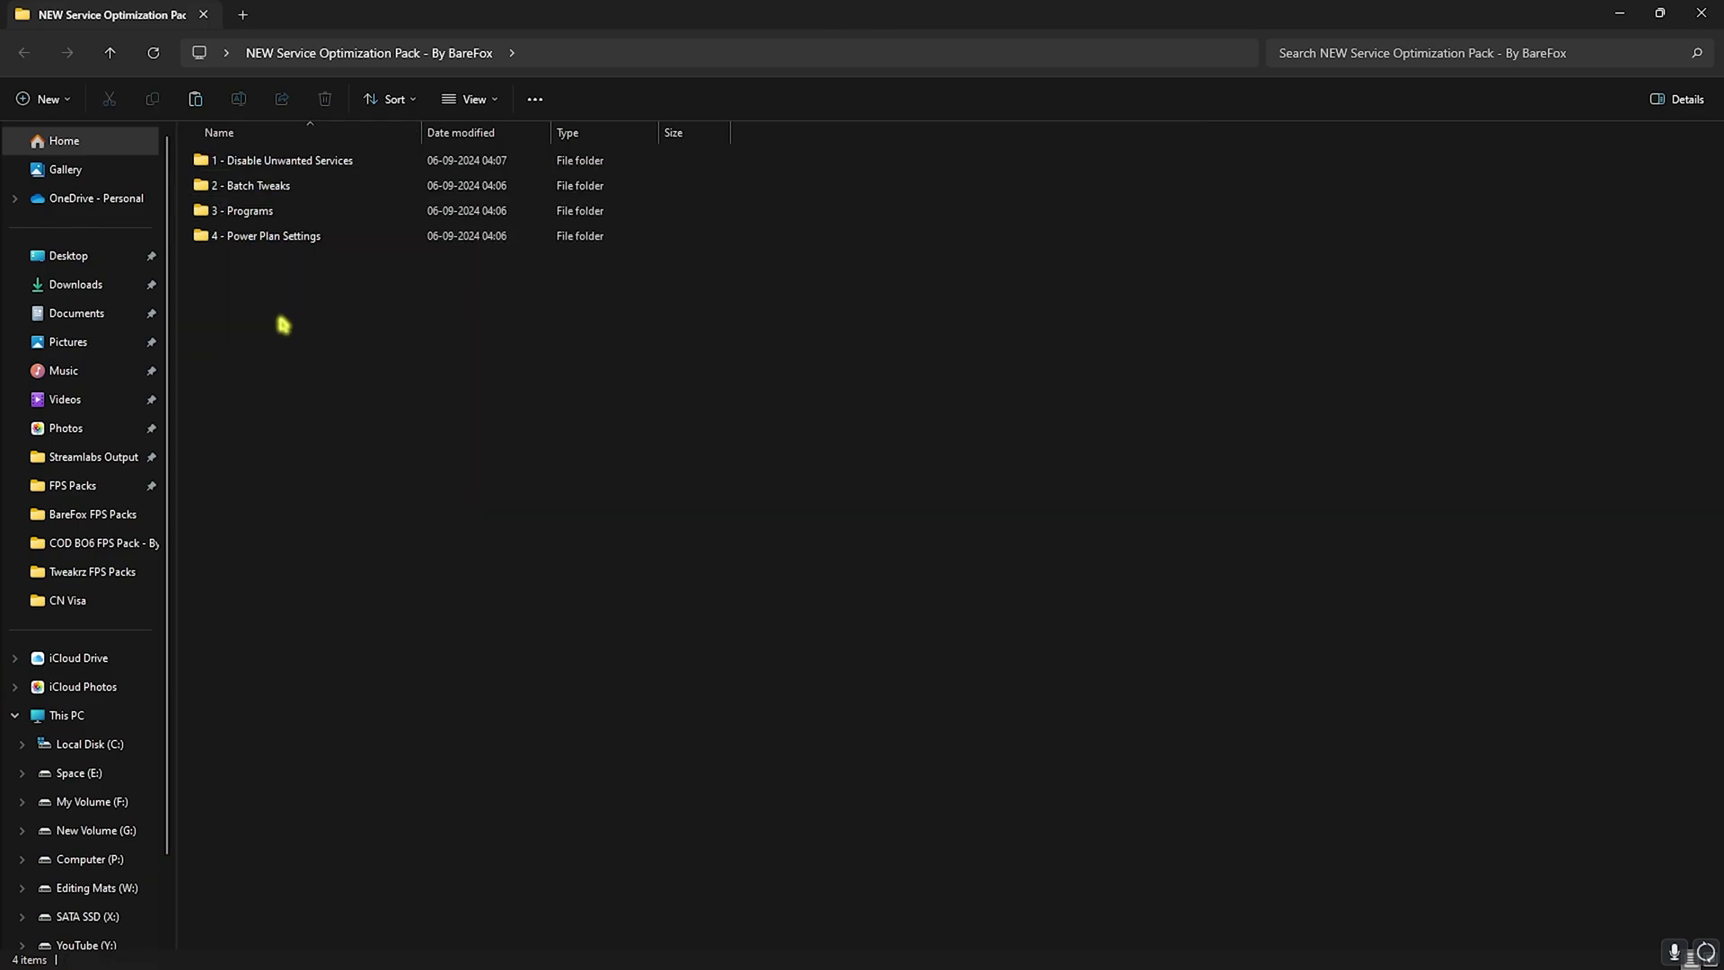
double_click(245, 167)
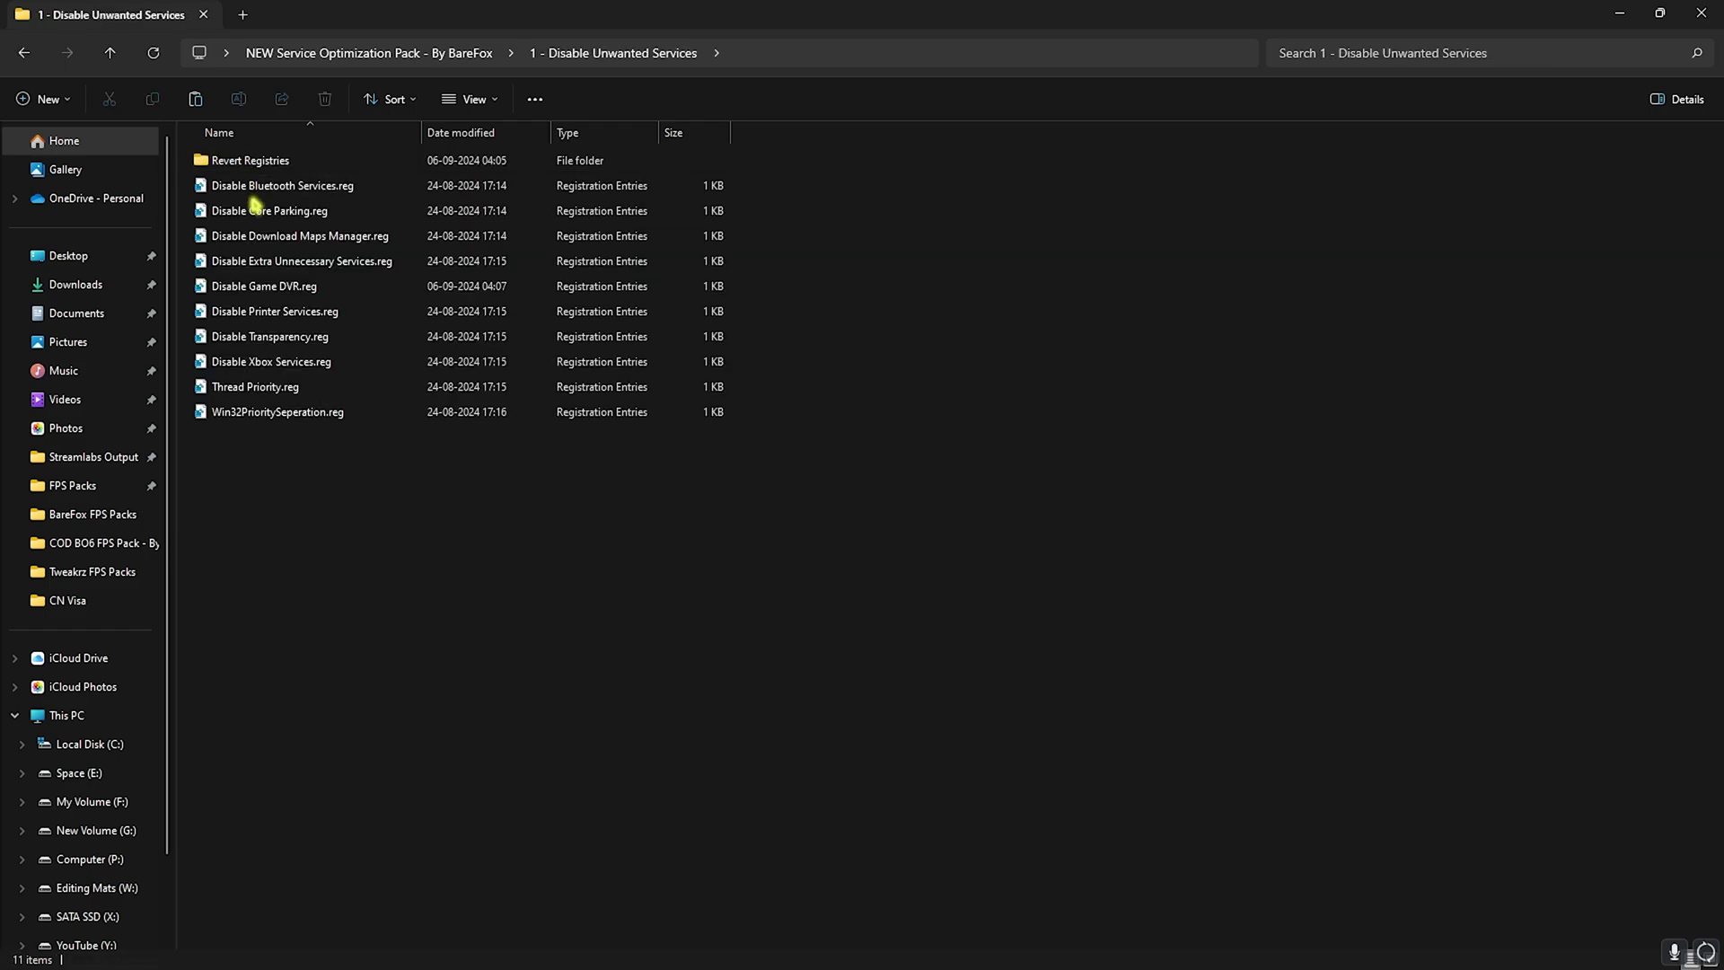
drag(290, 460, 264, 188)
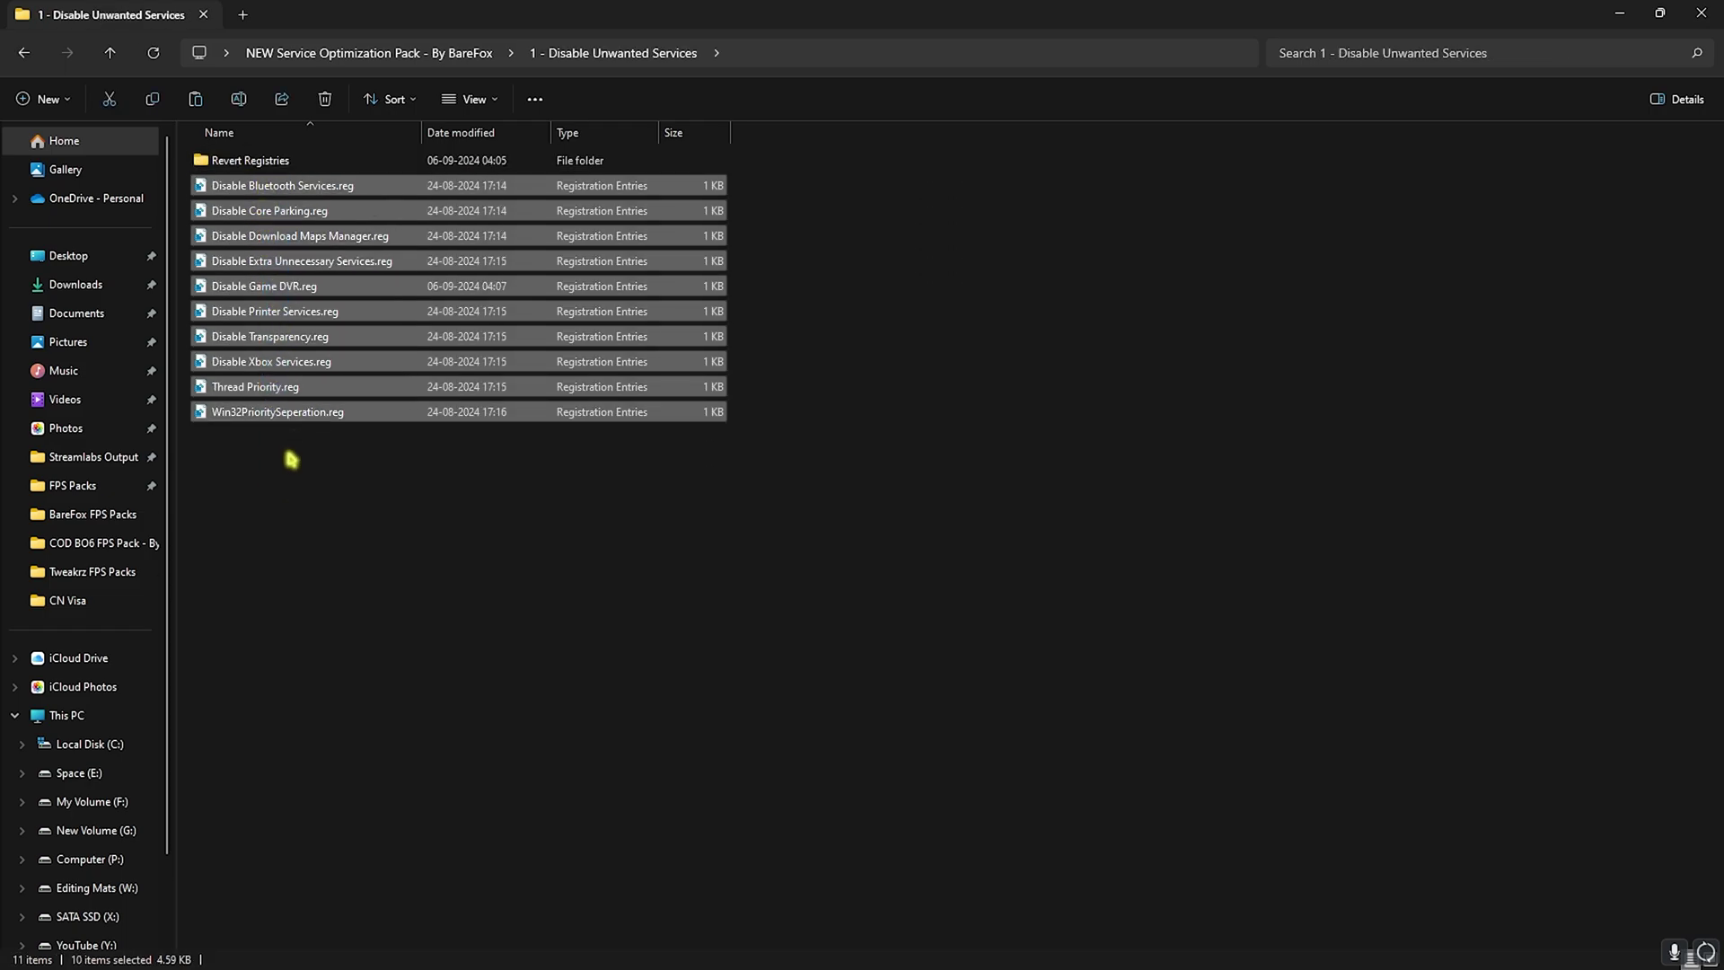
click(310, 189)
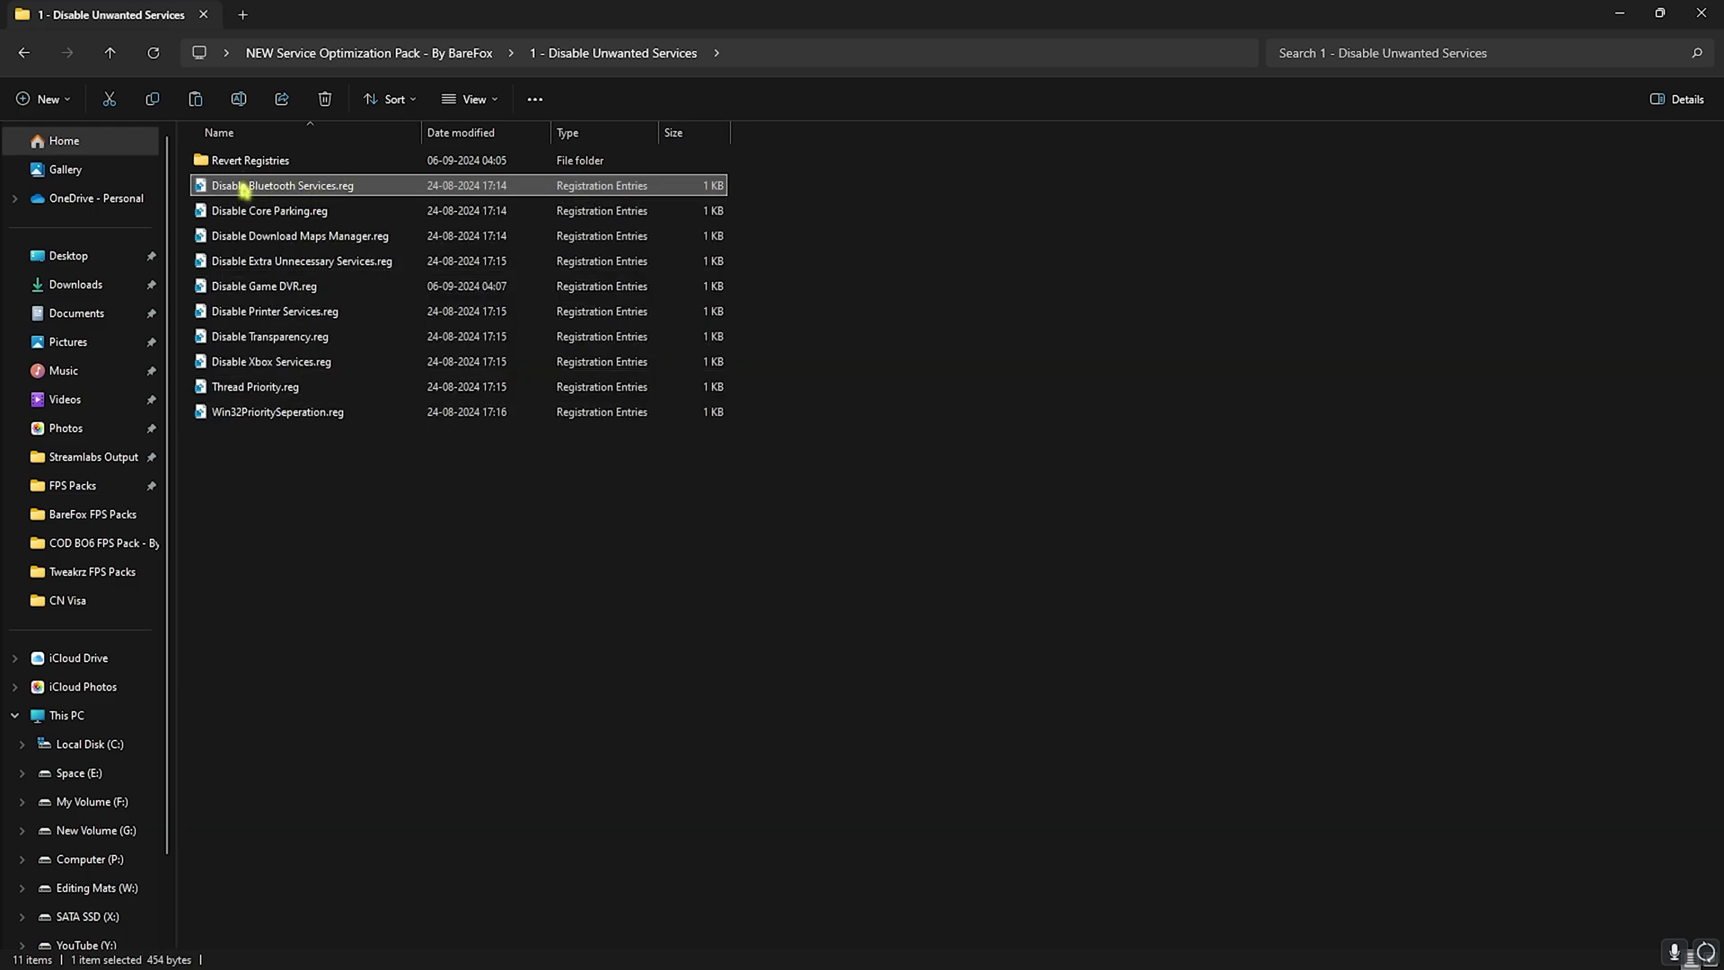
drag(321, 542, 287, 210)
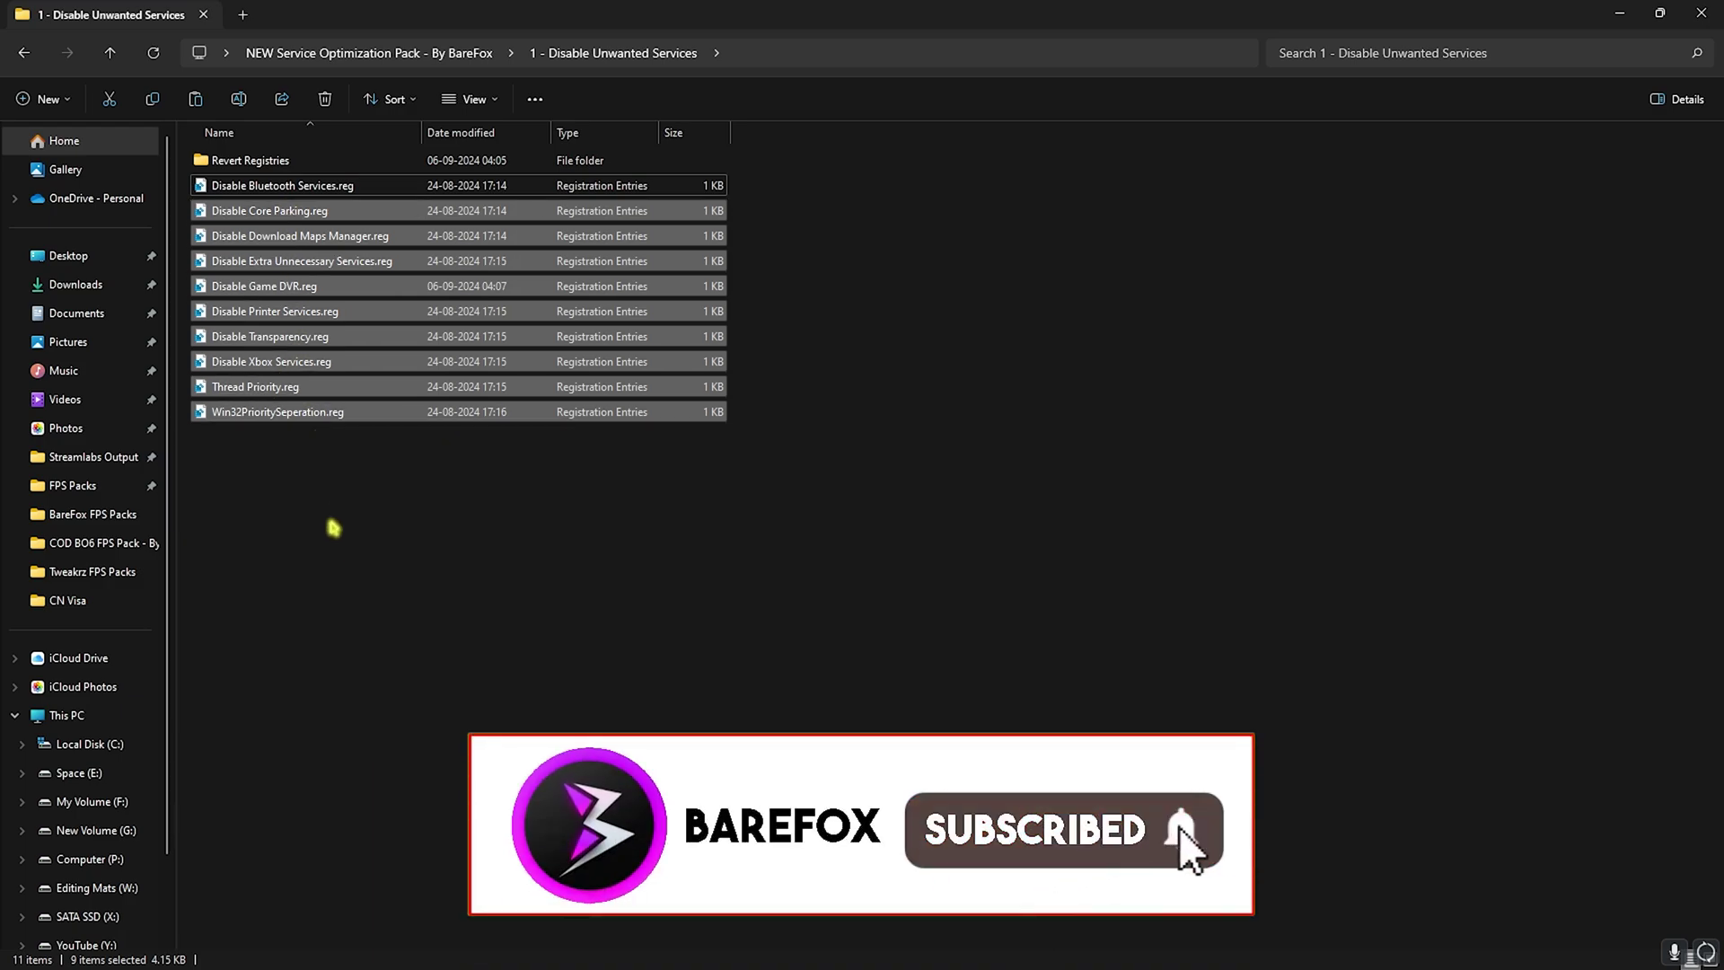
drag(337, 538, 303, 223)
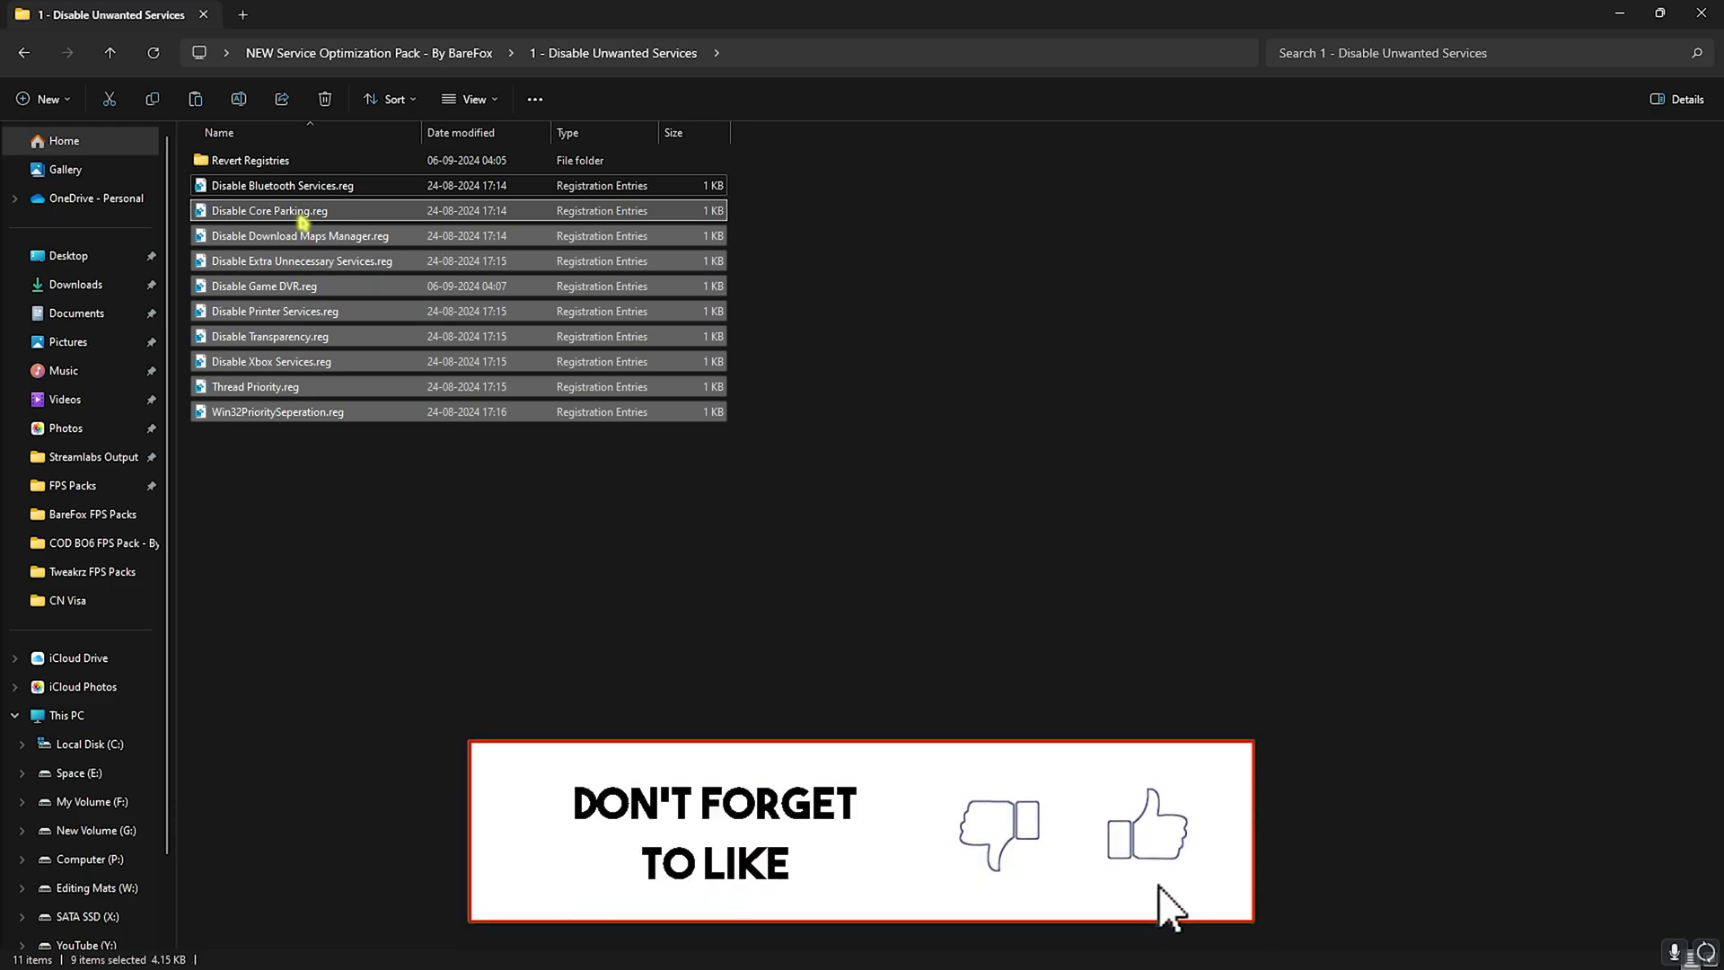
double_click(263, 162)
key(alt+Up)
key(alt+Up)
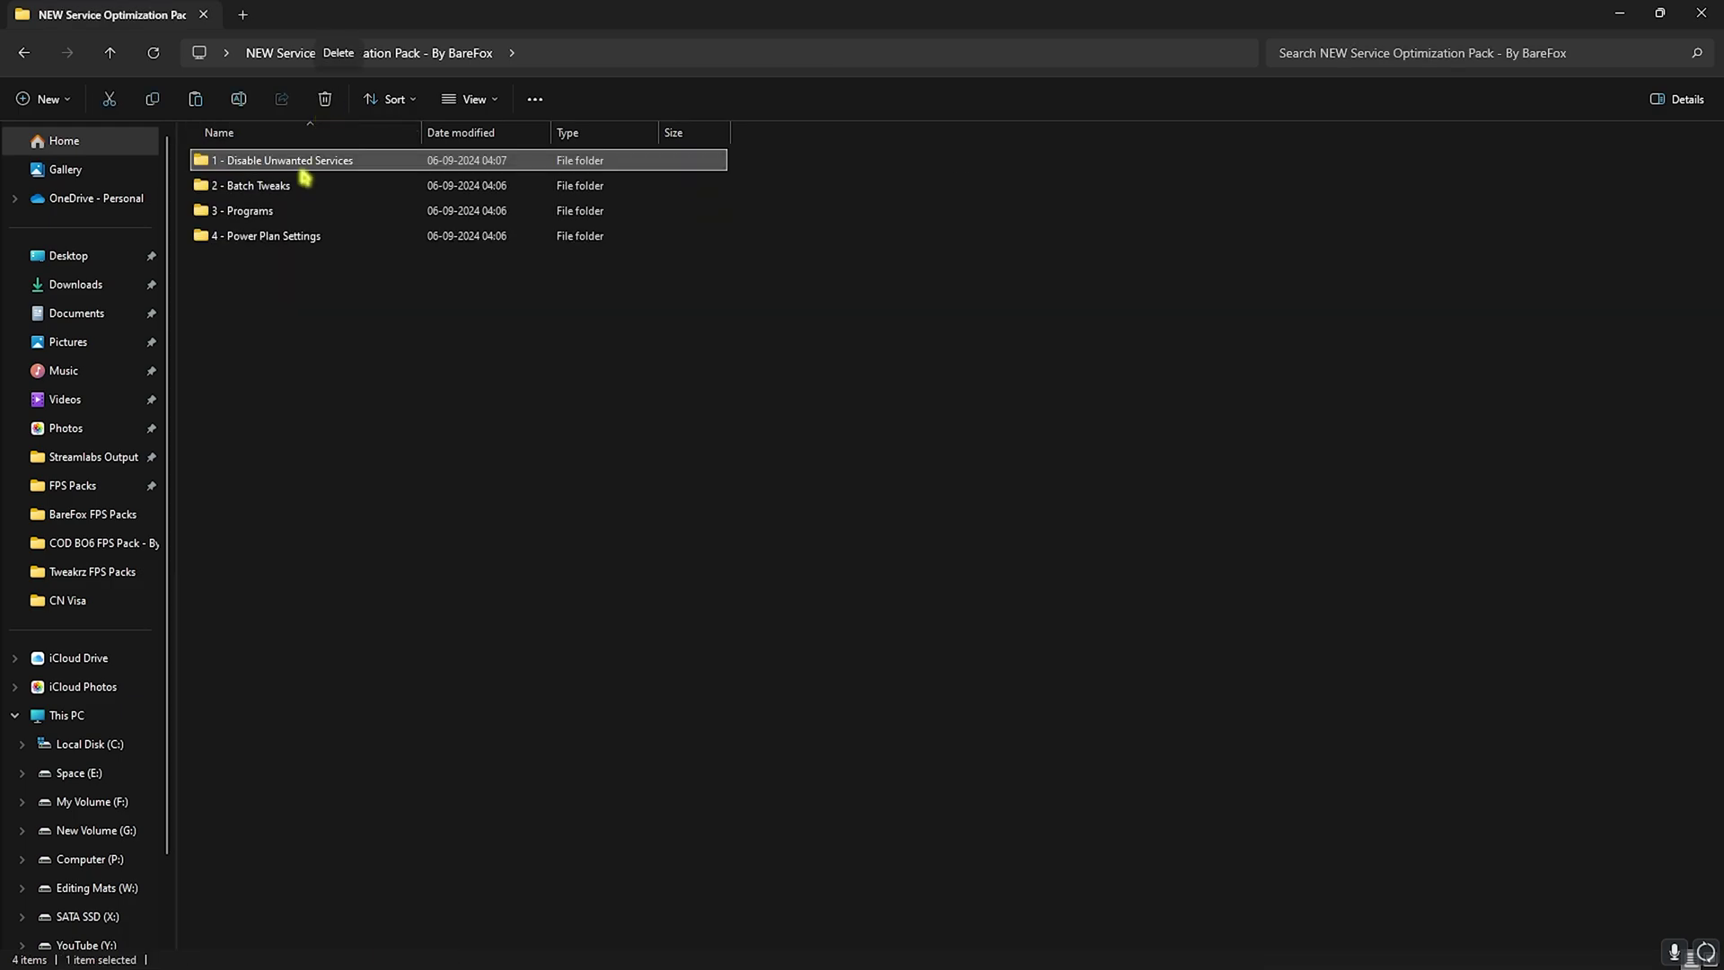
double_click(297, 191)
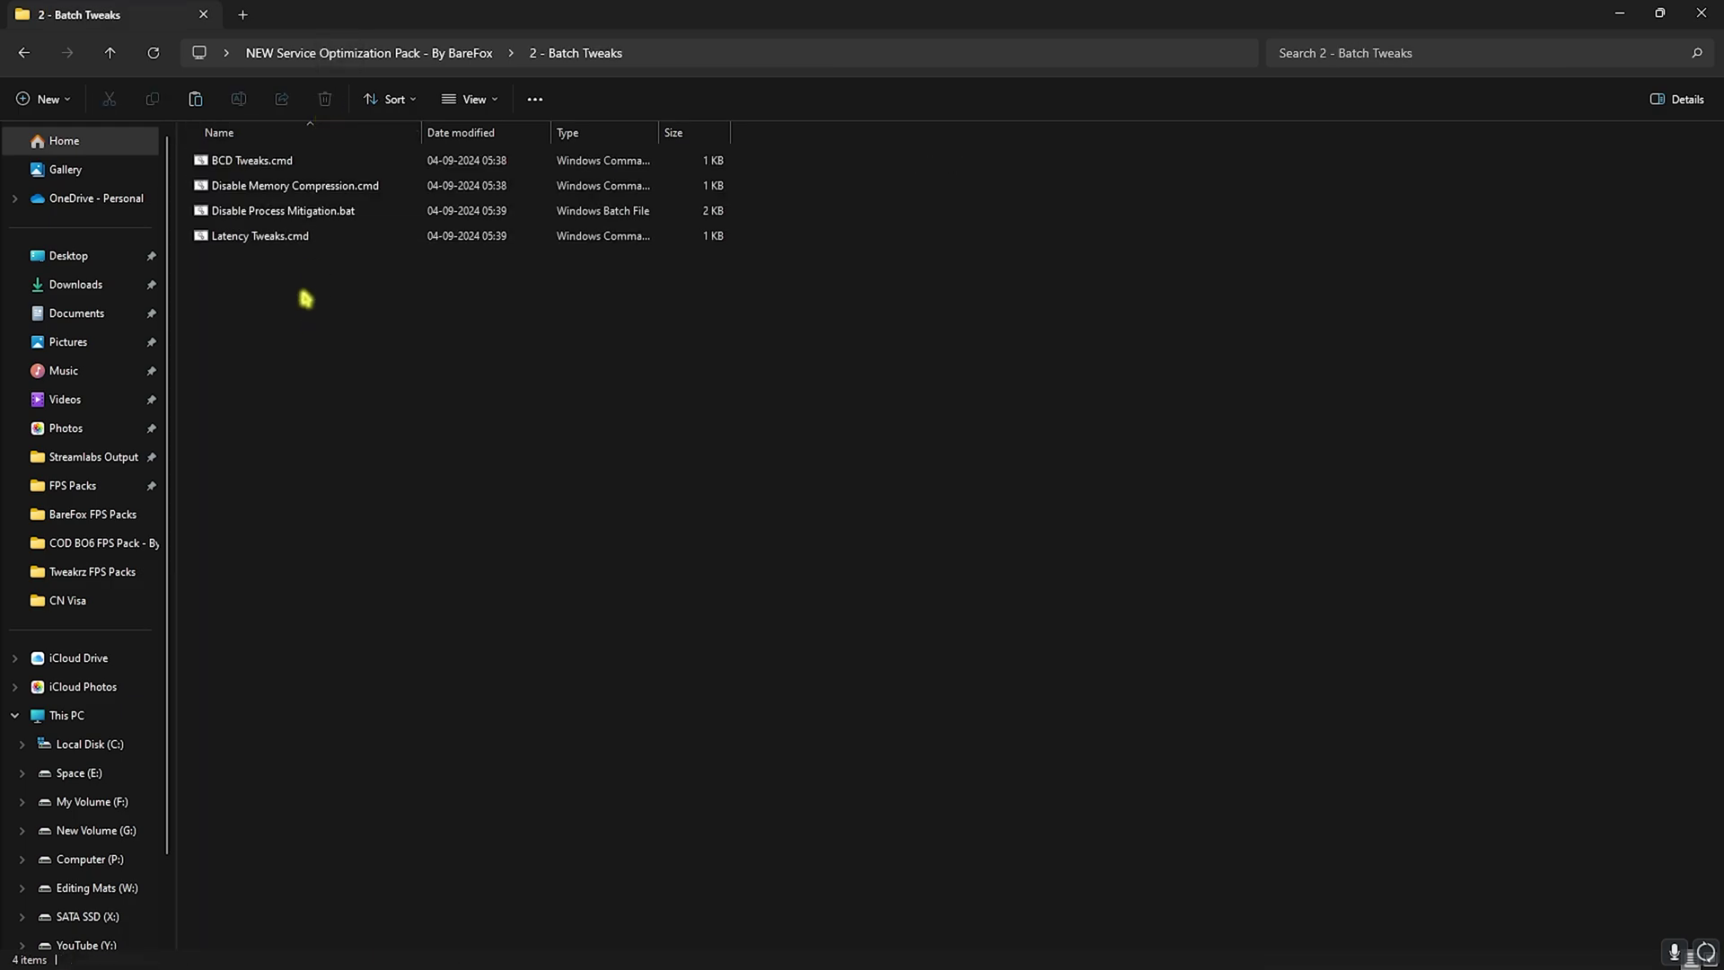
drag(300, 297, 307, 225)
click(324, 316)
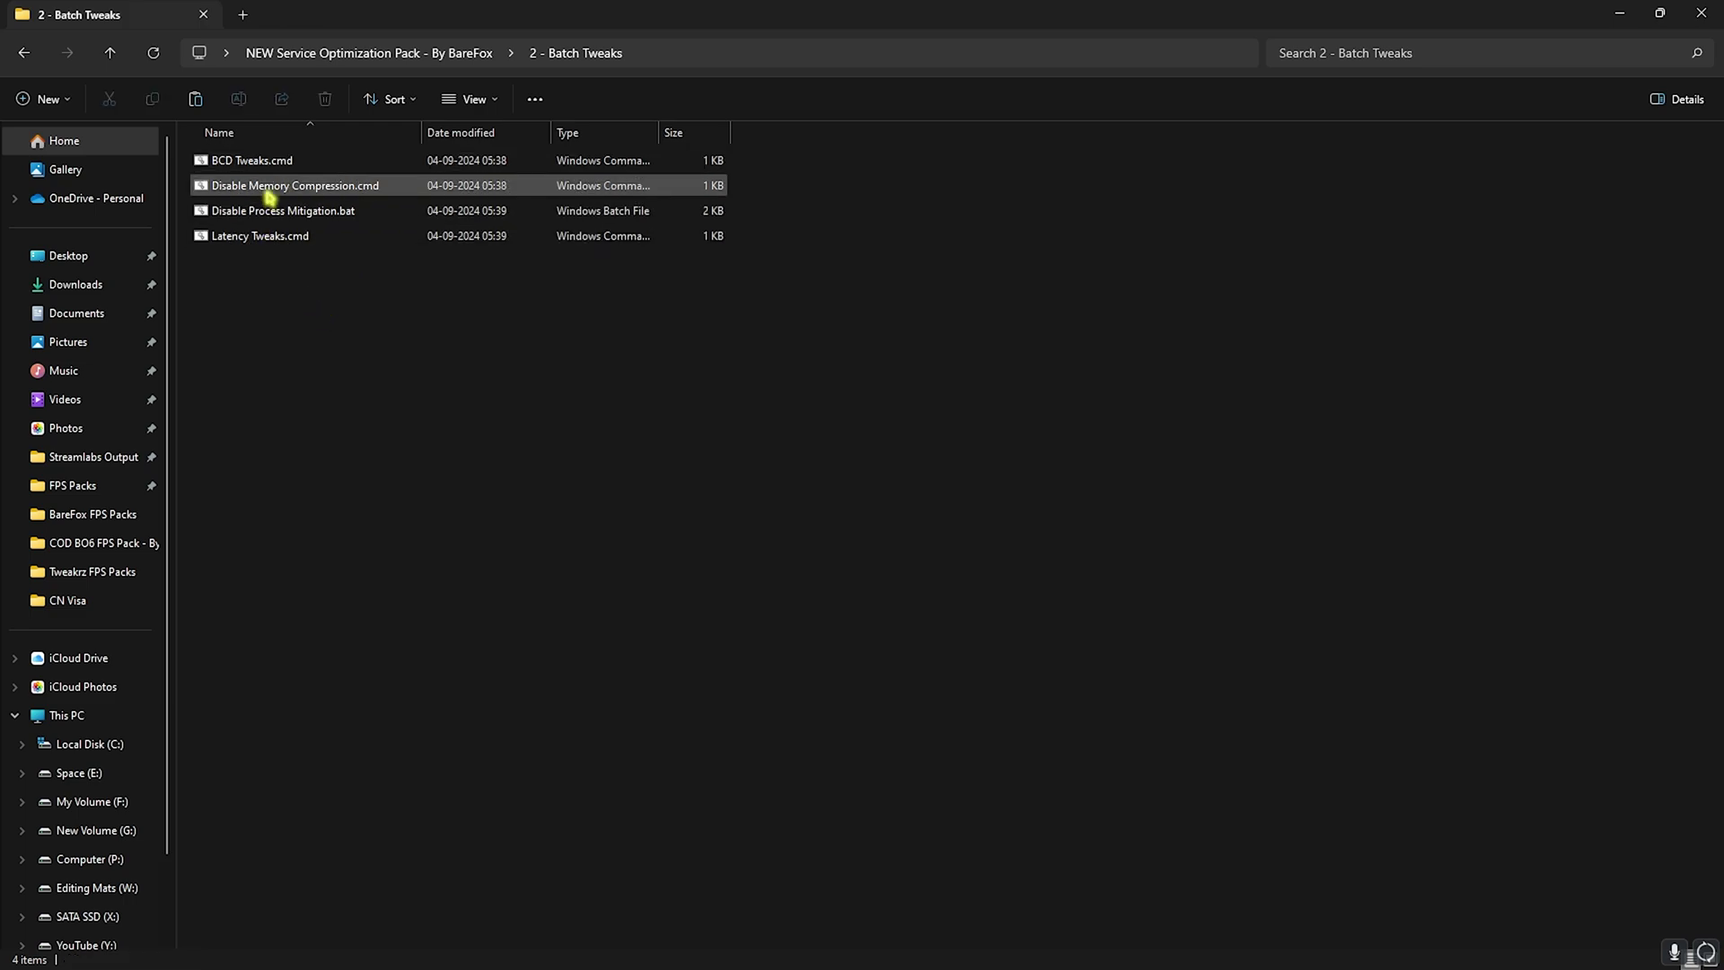
click(259, 165)
right_click(262, 167)
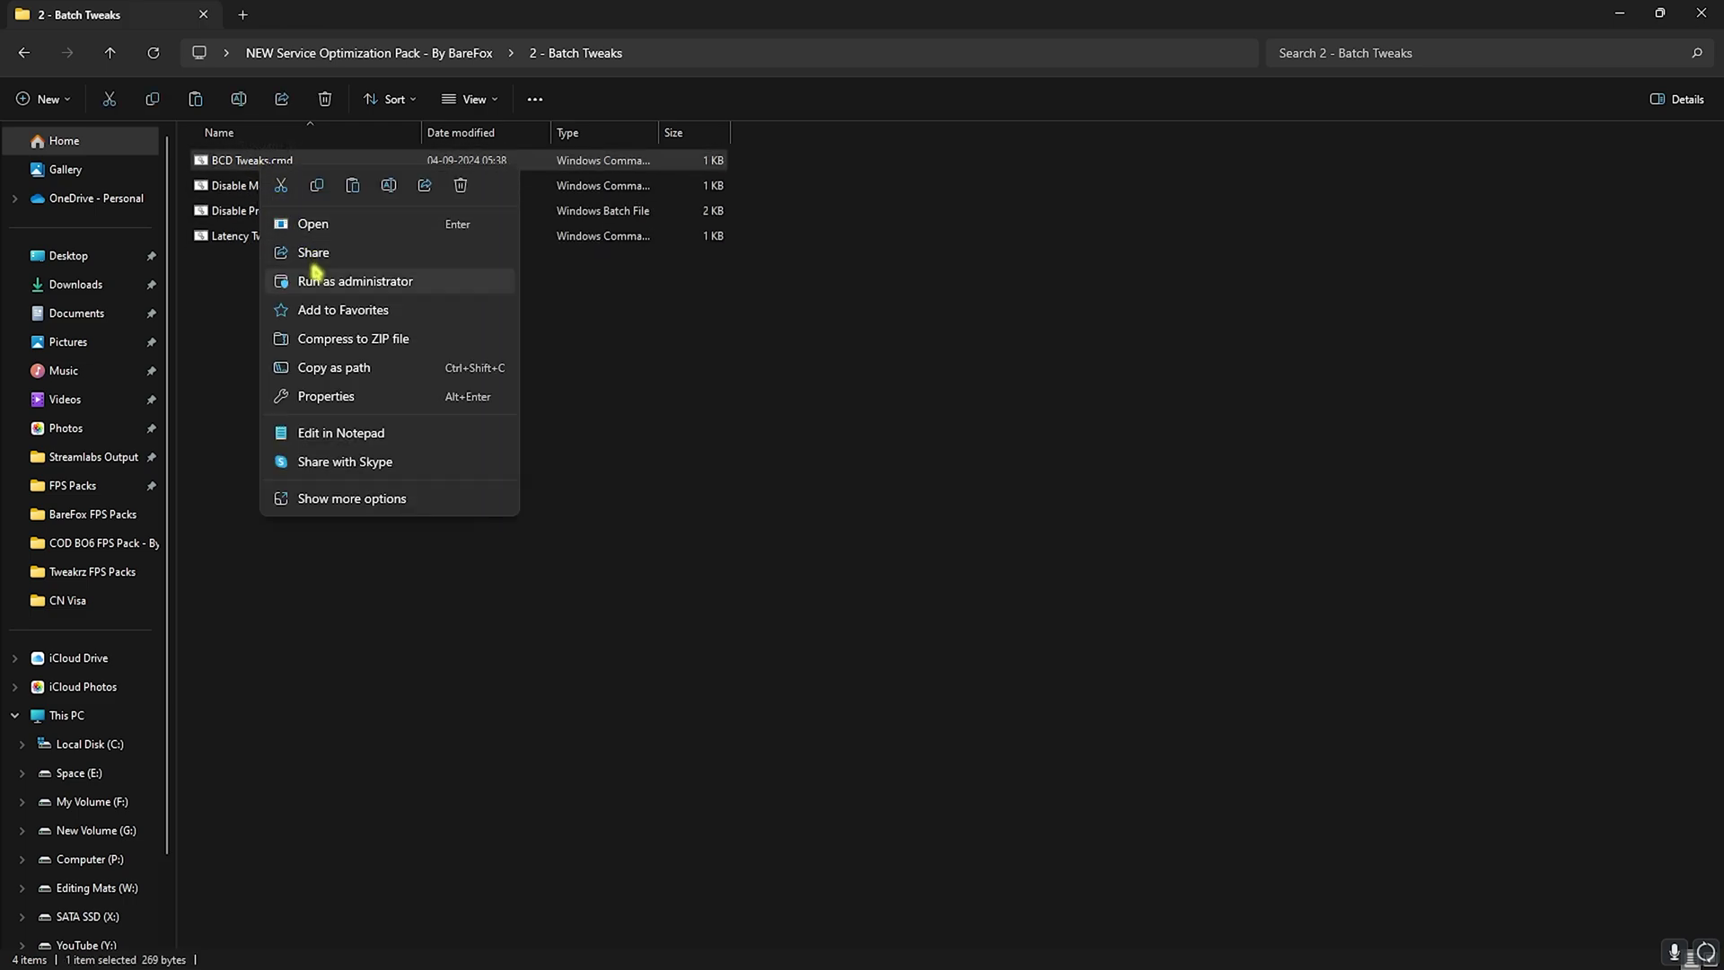
click(325, 433)
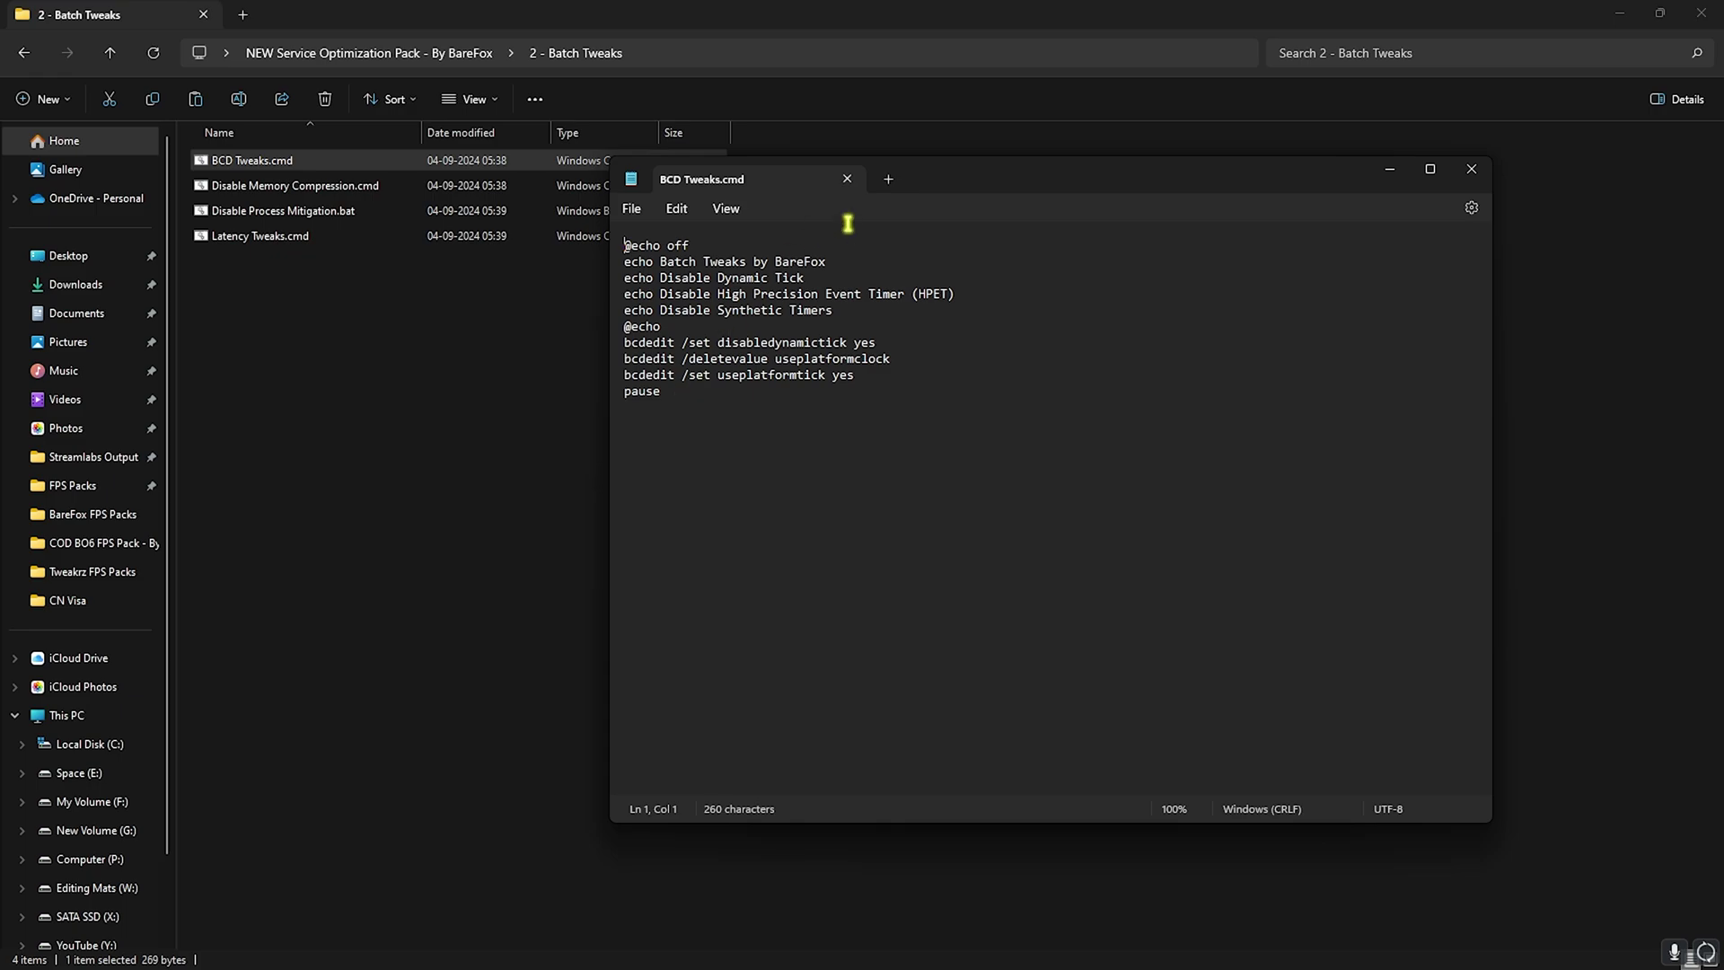
click(847, 179)
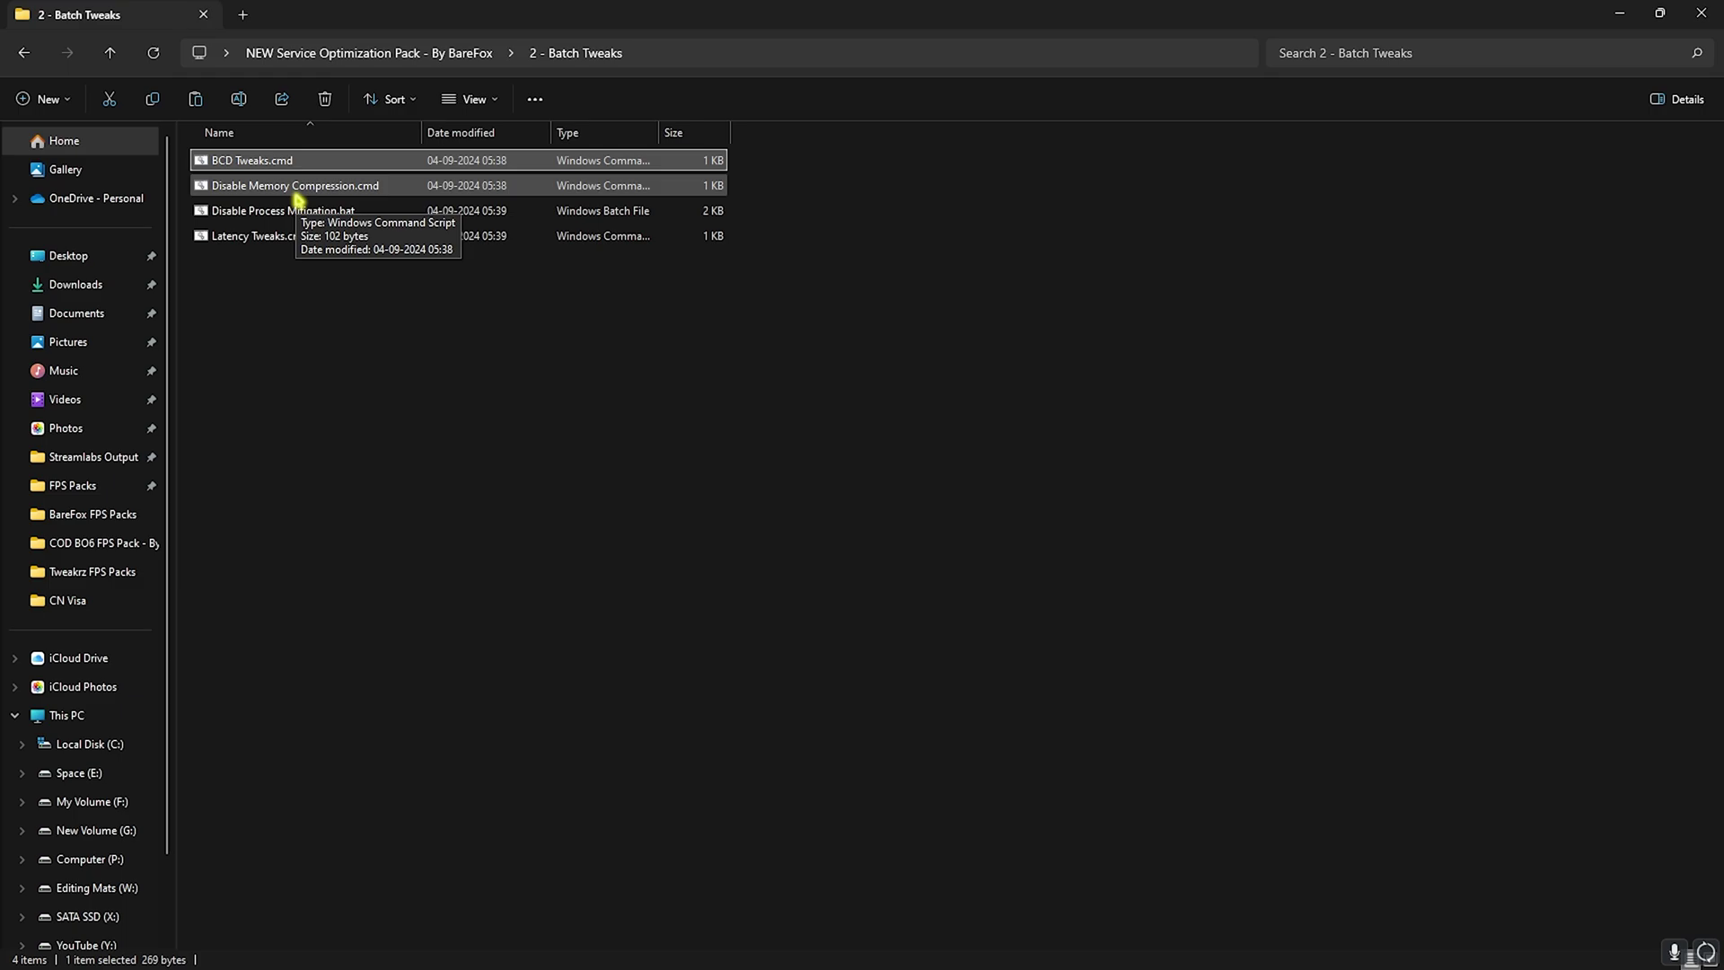
drag(321, 290, 240, 202)
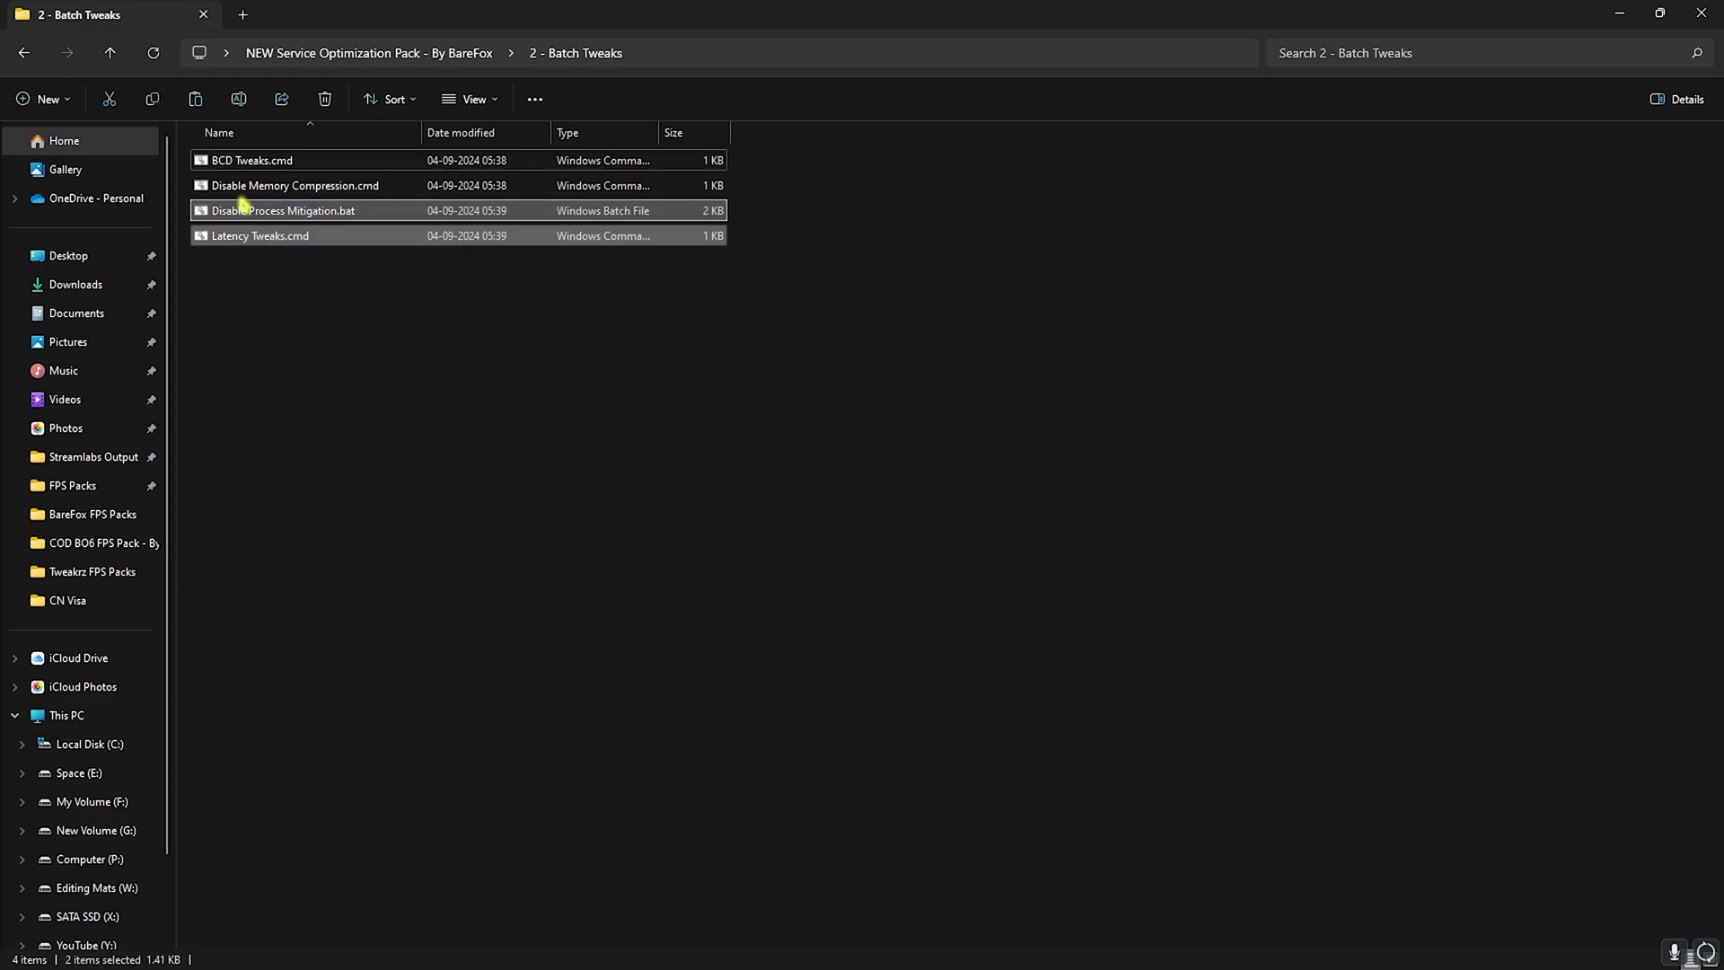
click(348, 55)
double_click(261, 212)
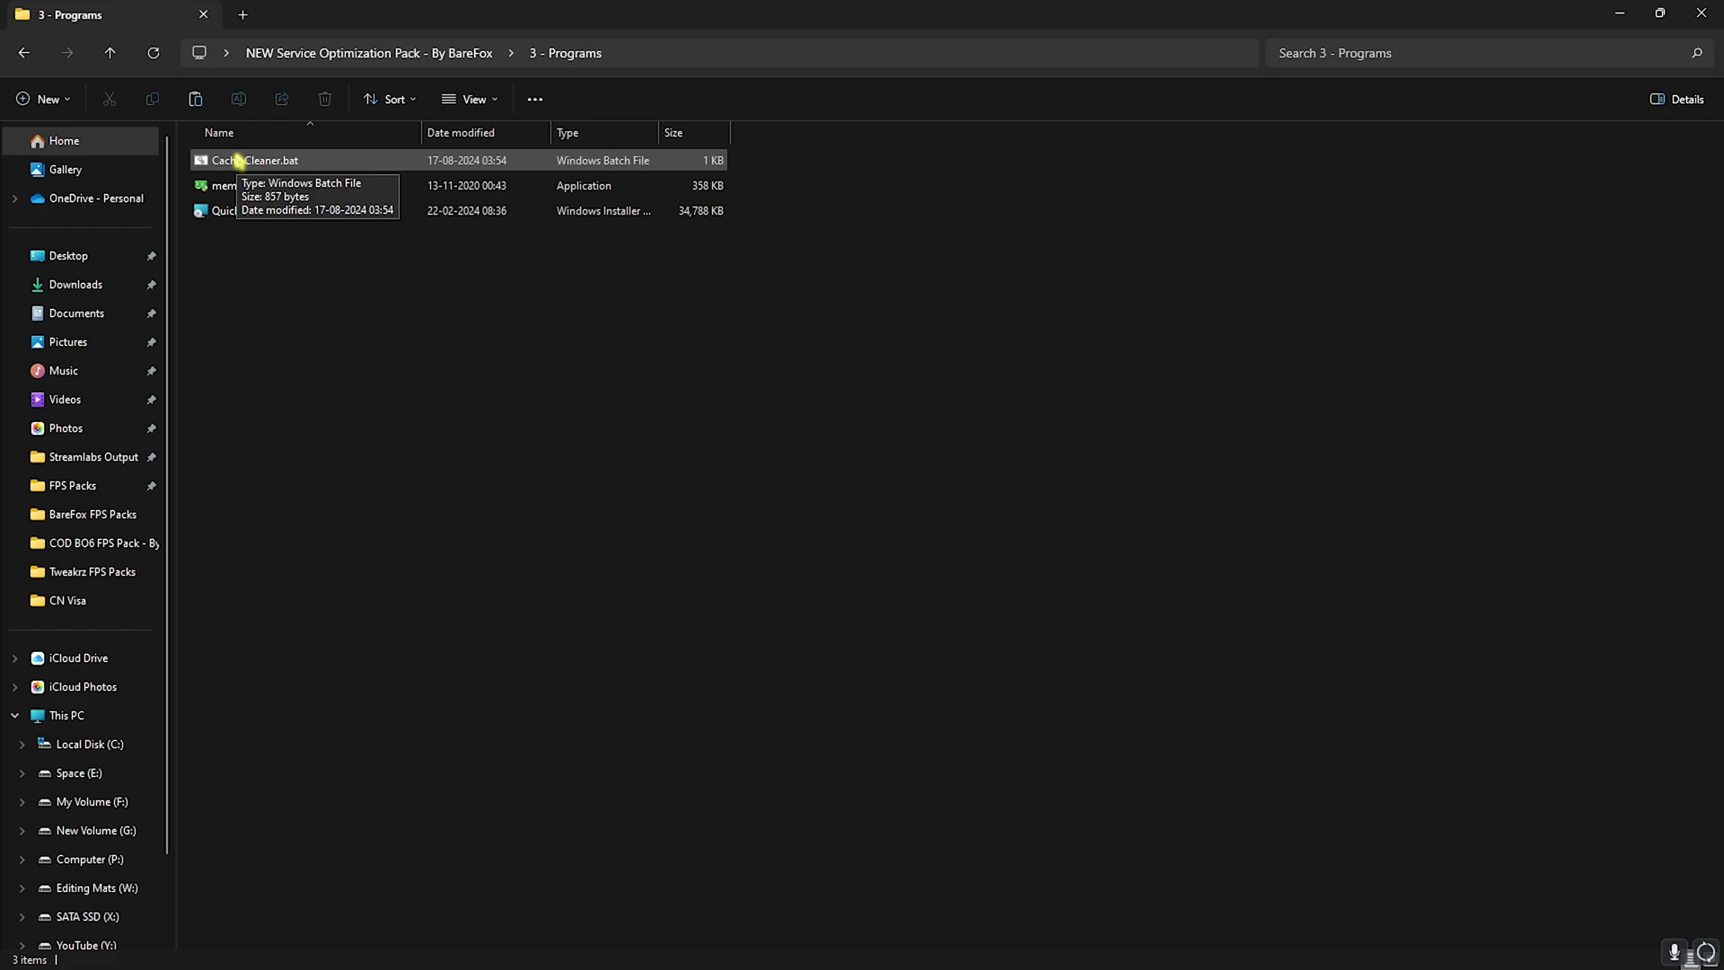
right_click(347, 162)
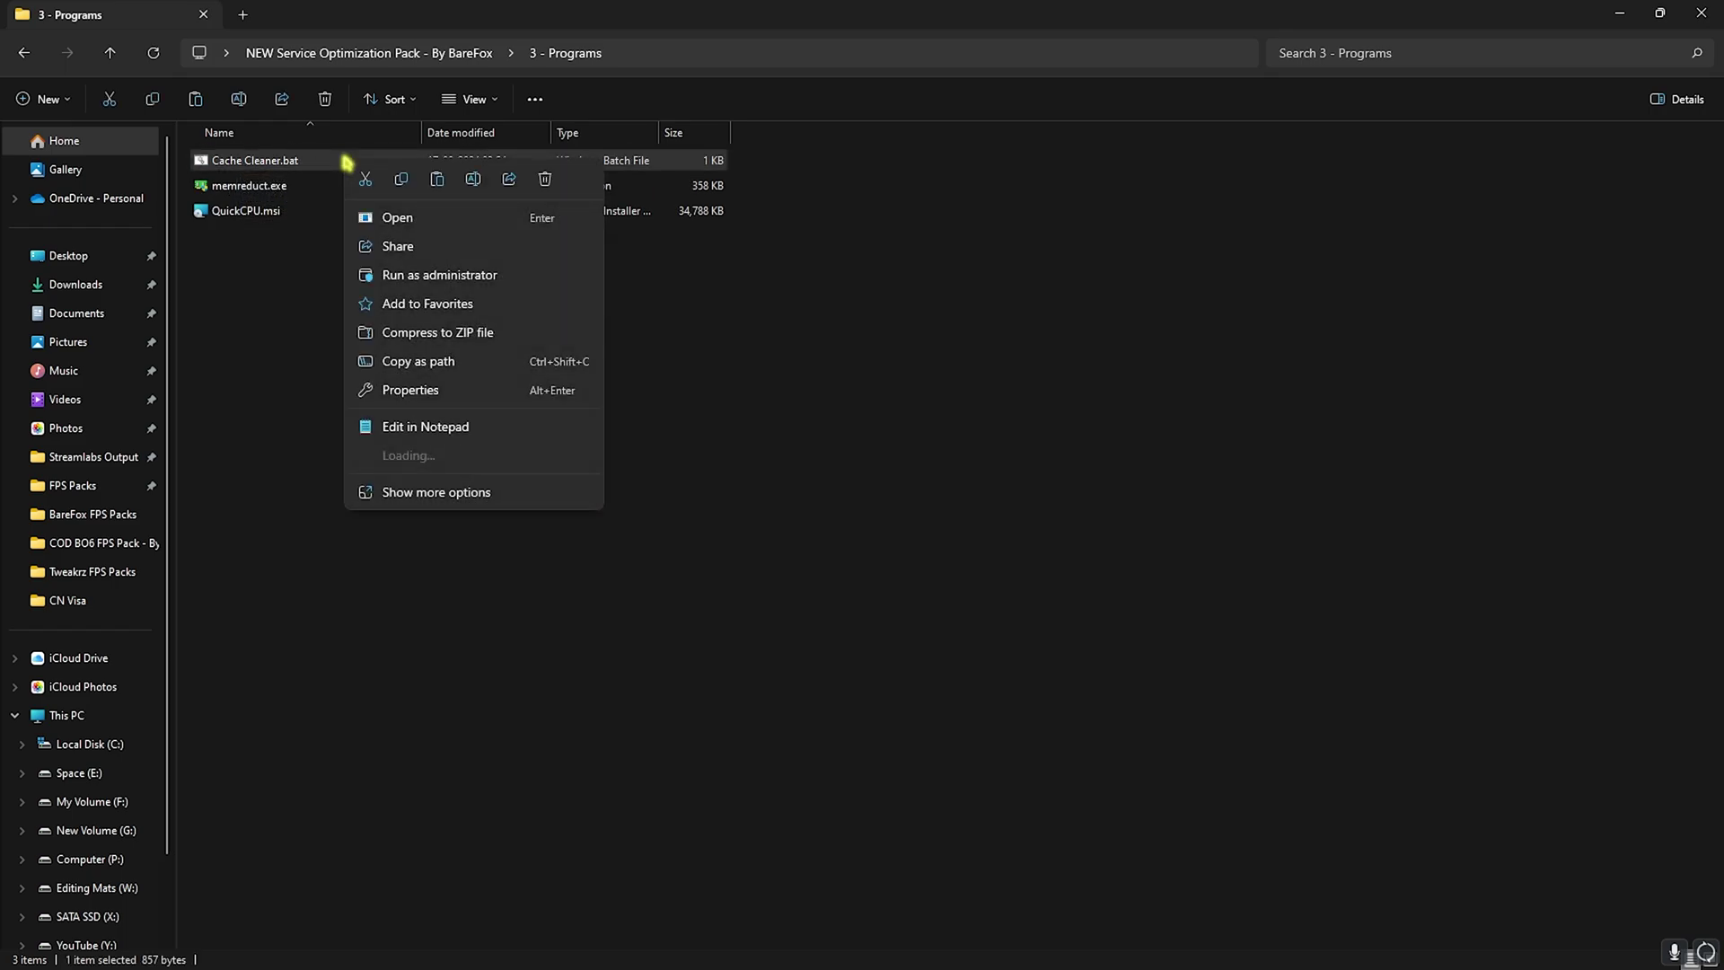
click(423, 278)
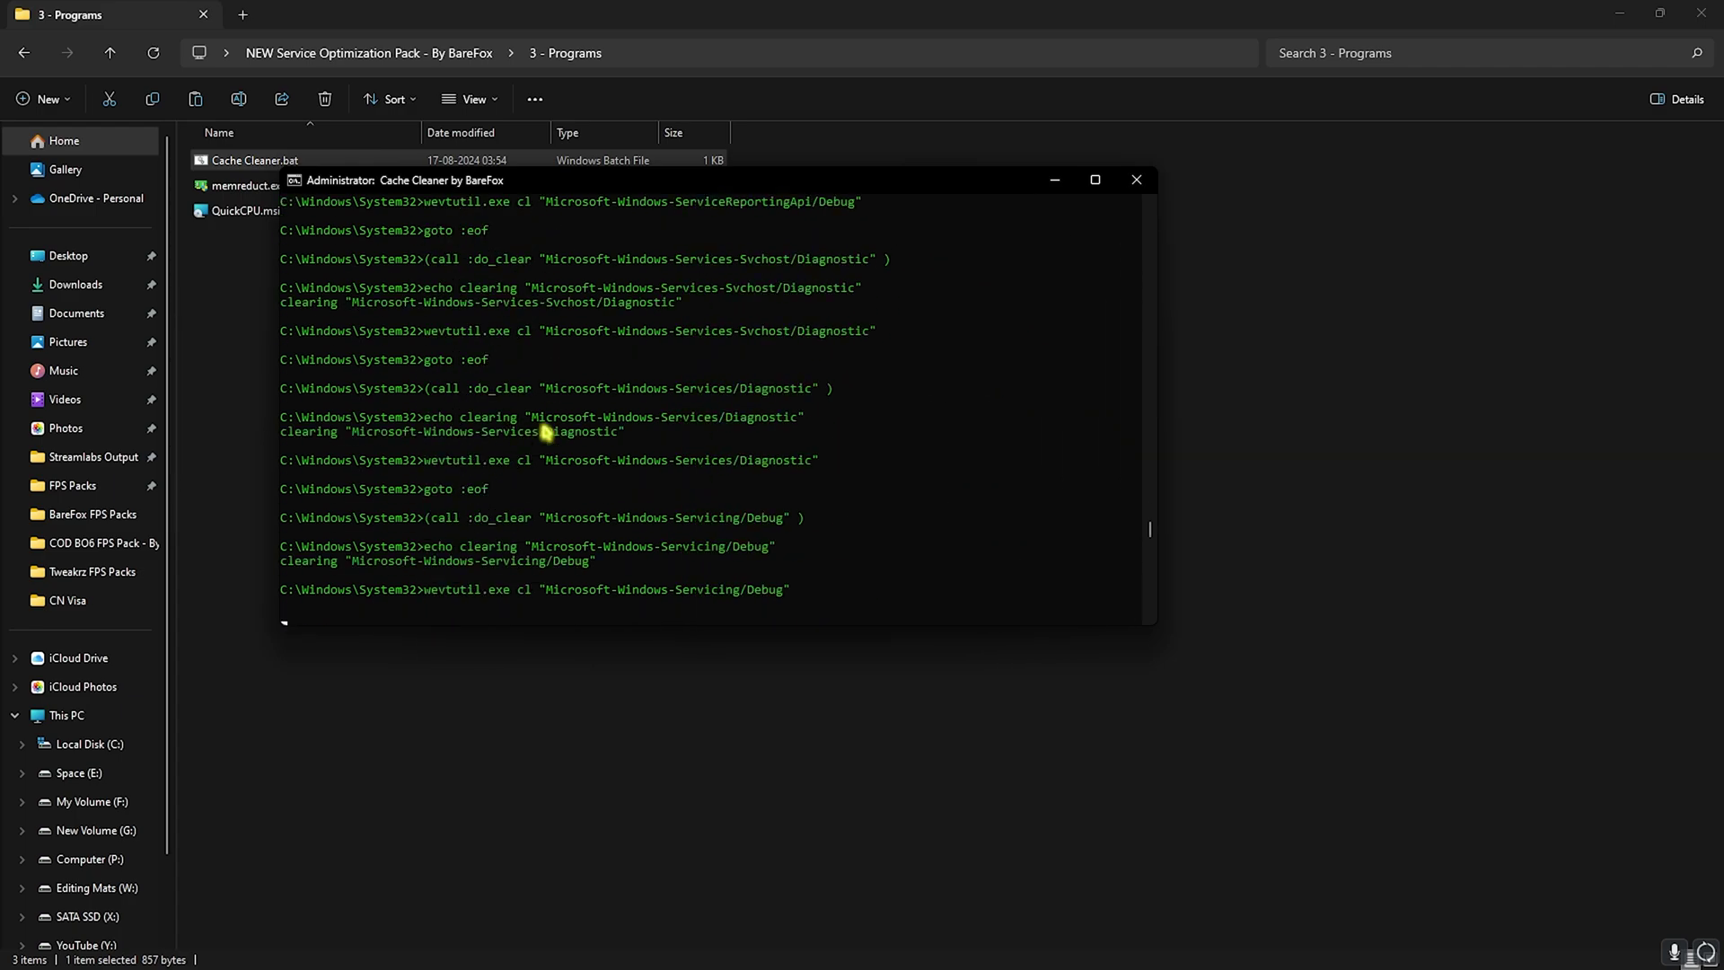
click(1053, 179)
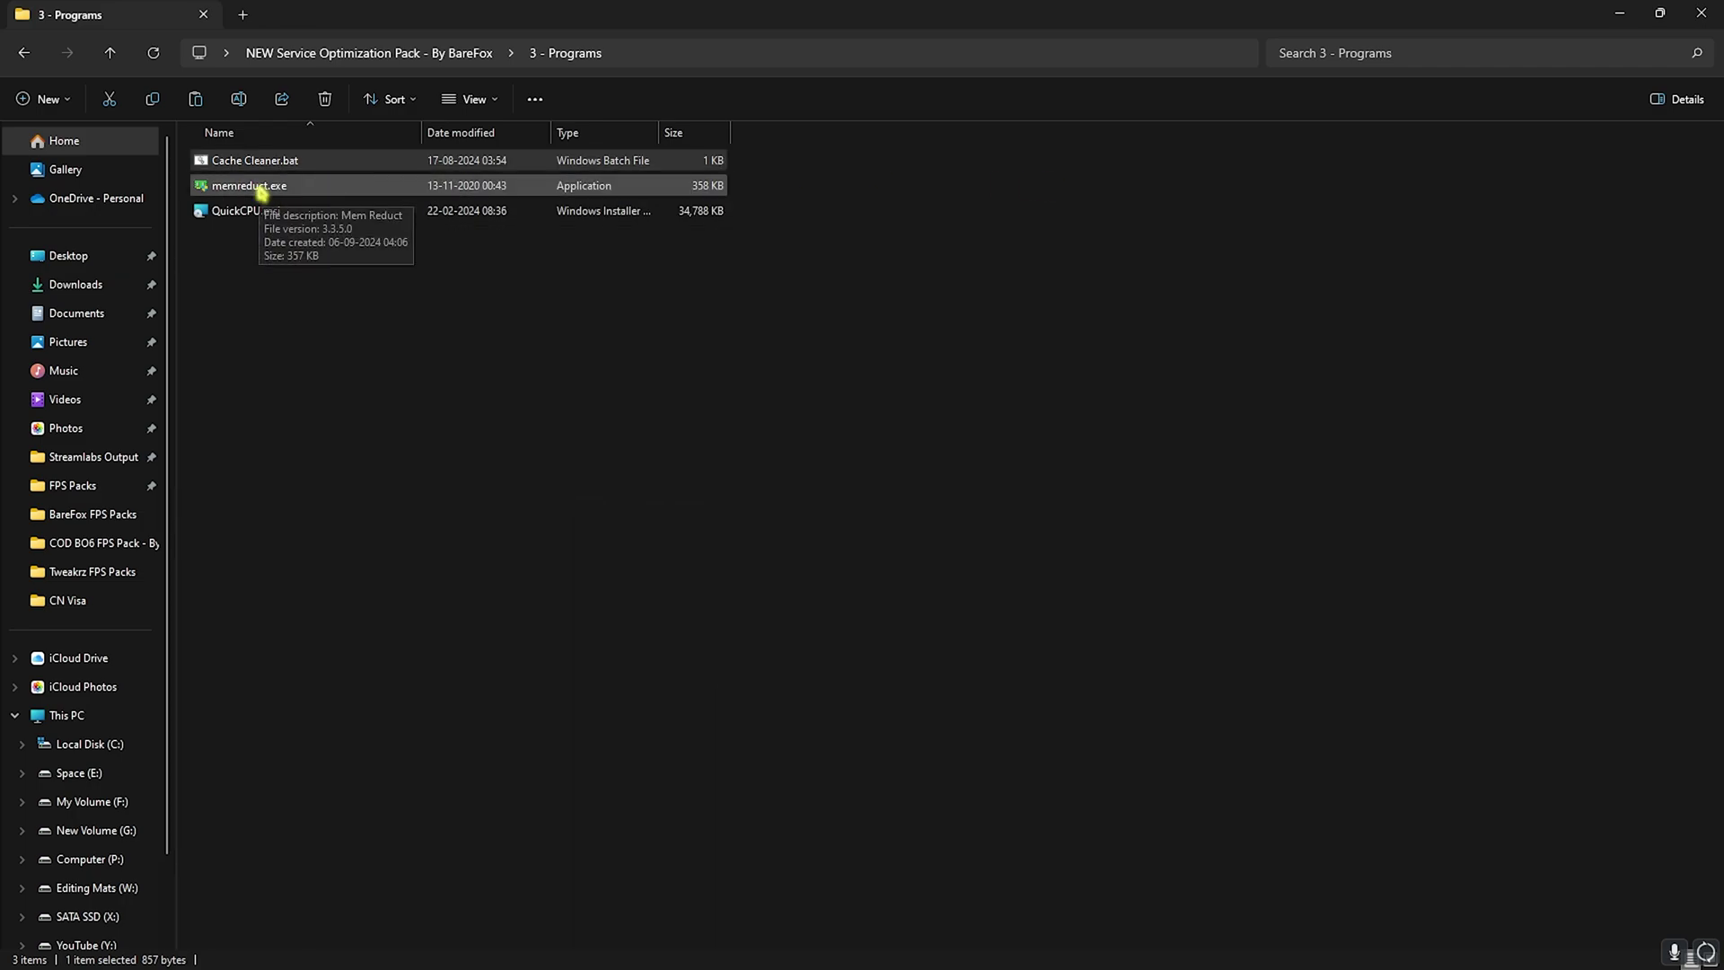
key(super)
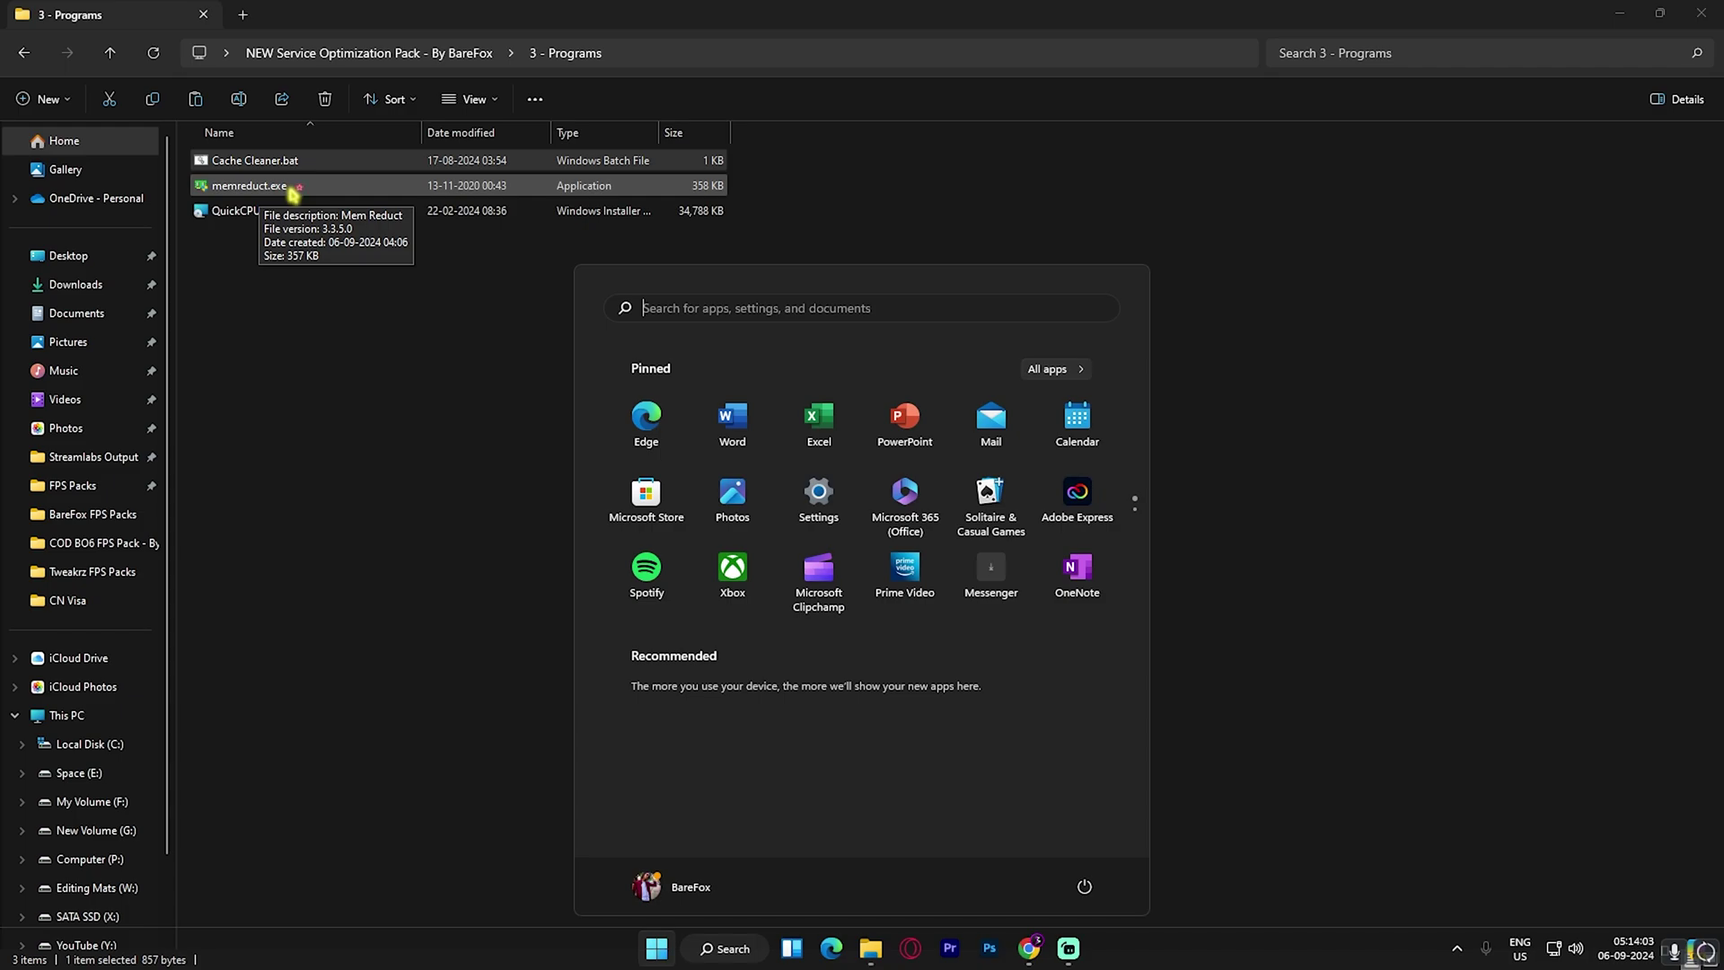
text(mem)
key(Return)
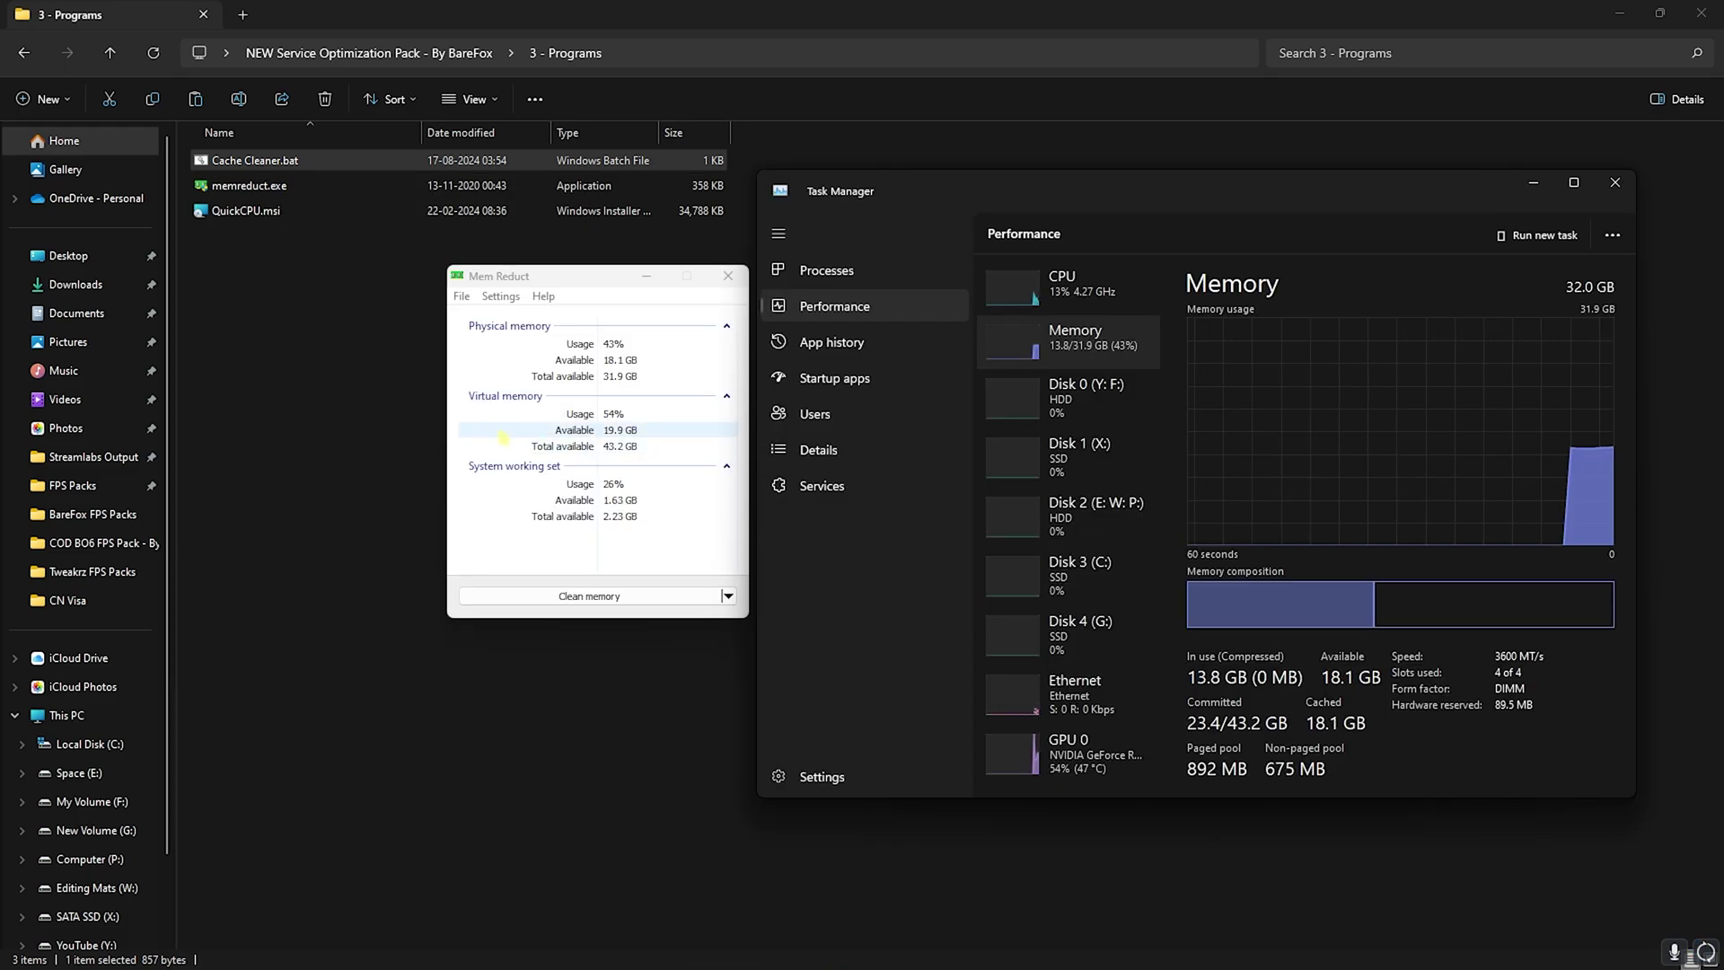
click(629, 595)
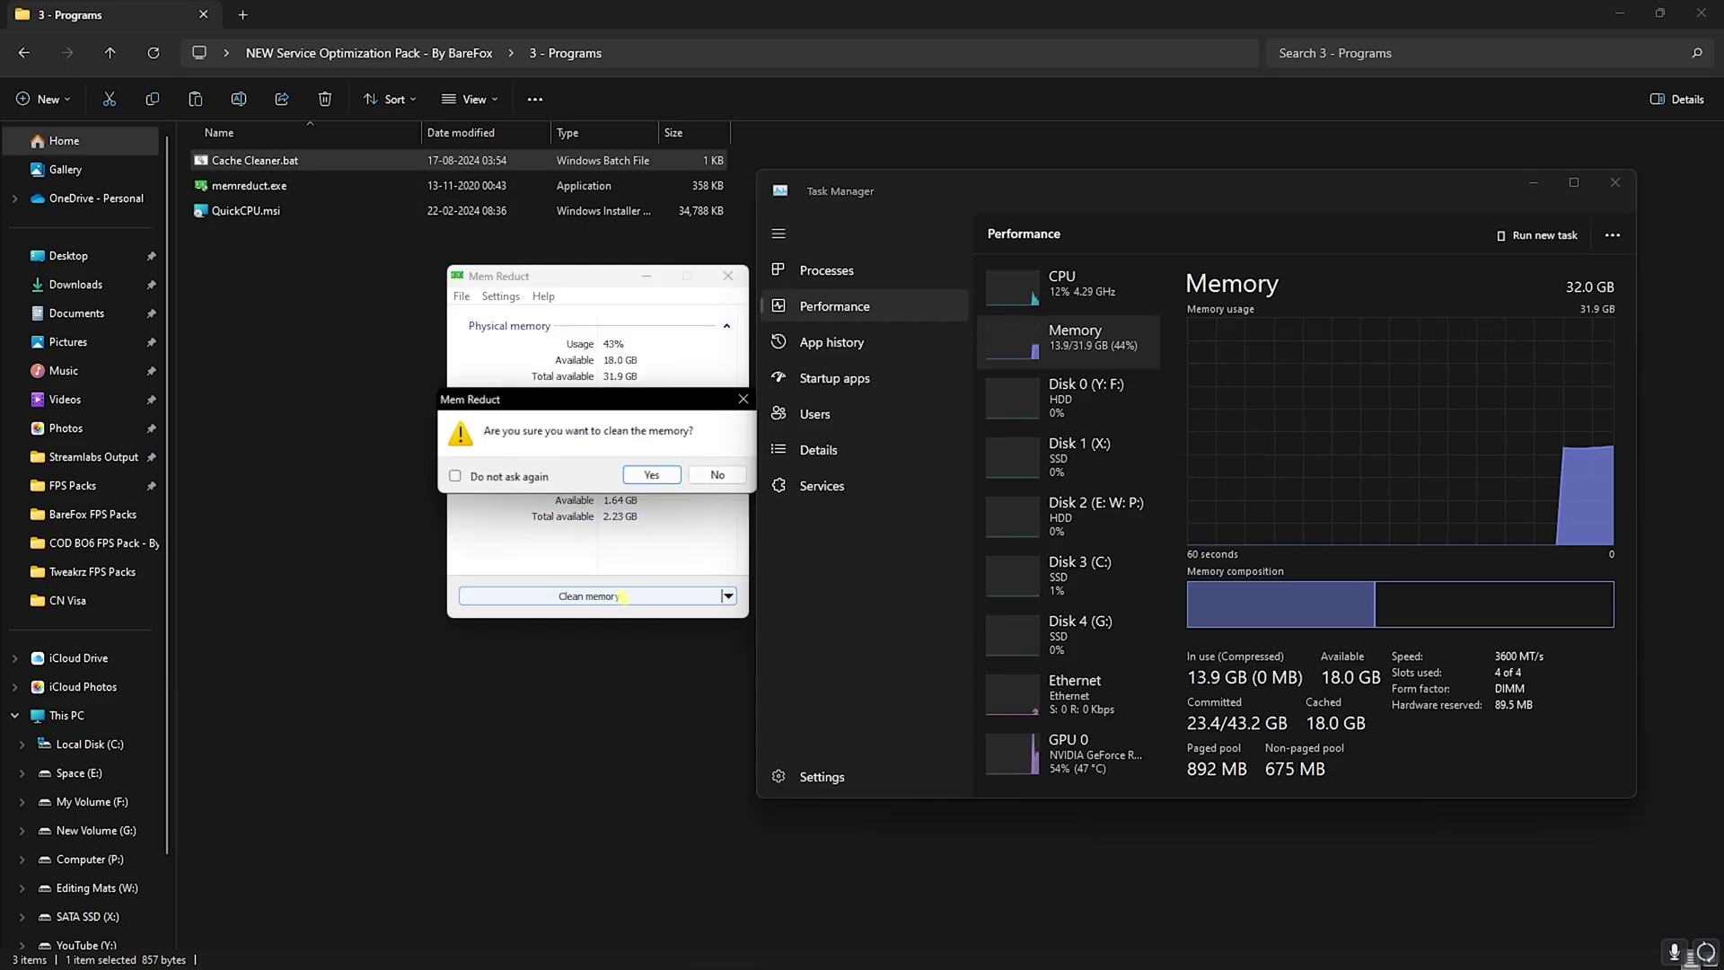
click(652, 475)
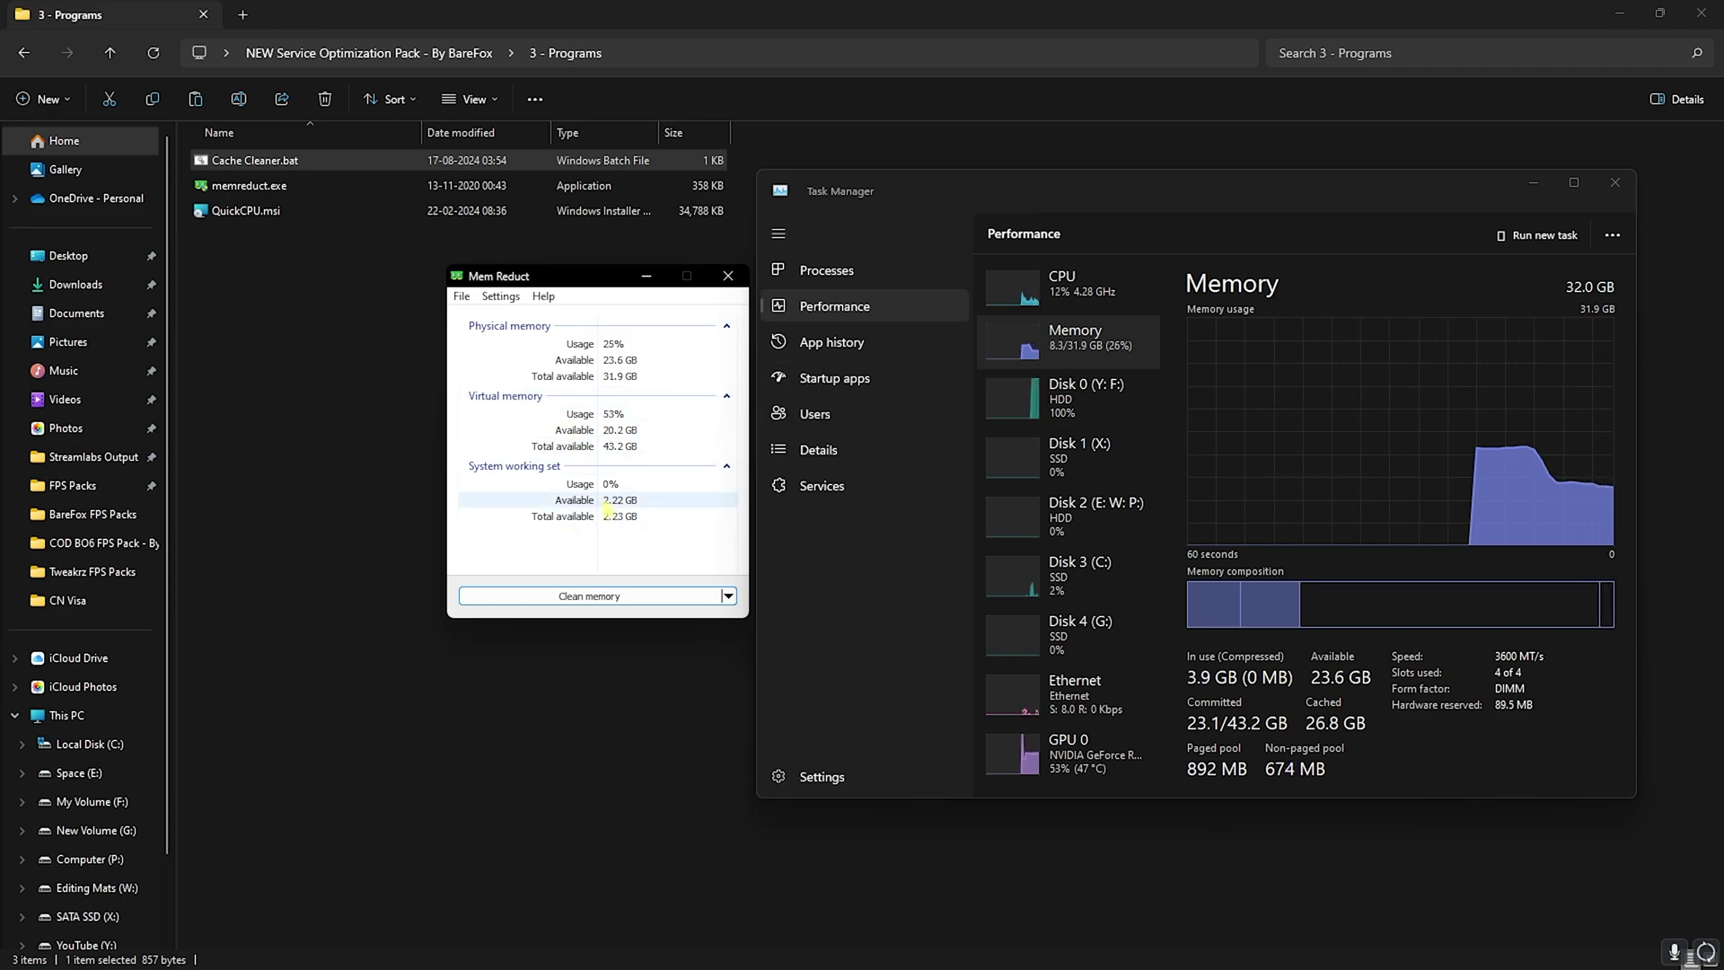
click(431, 359)
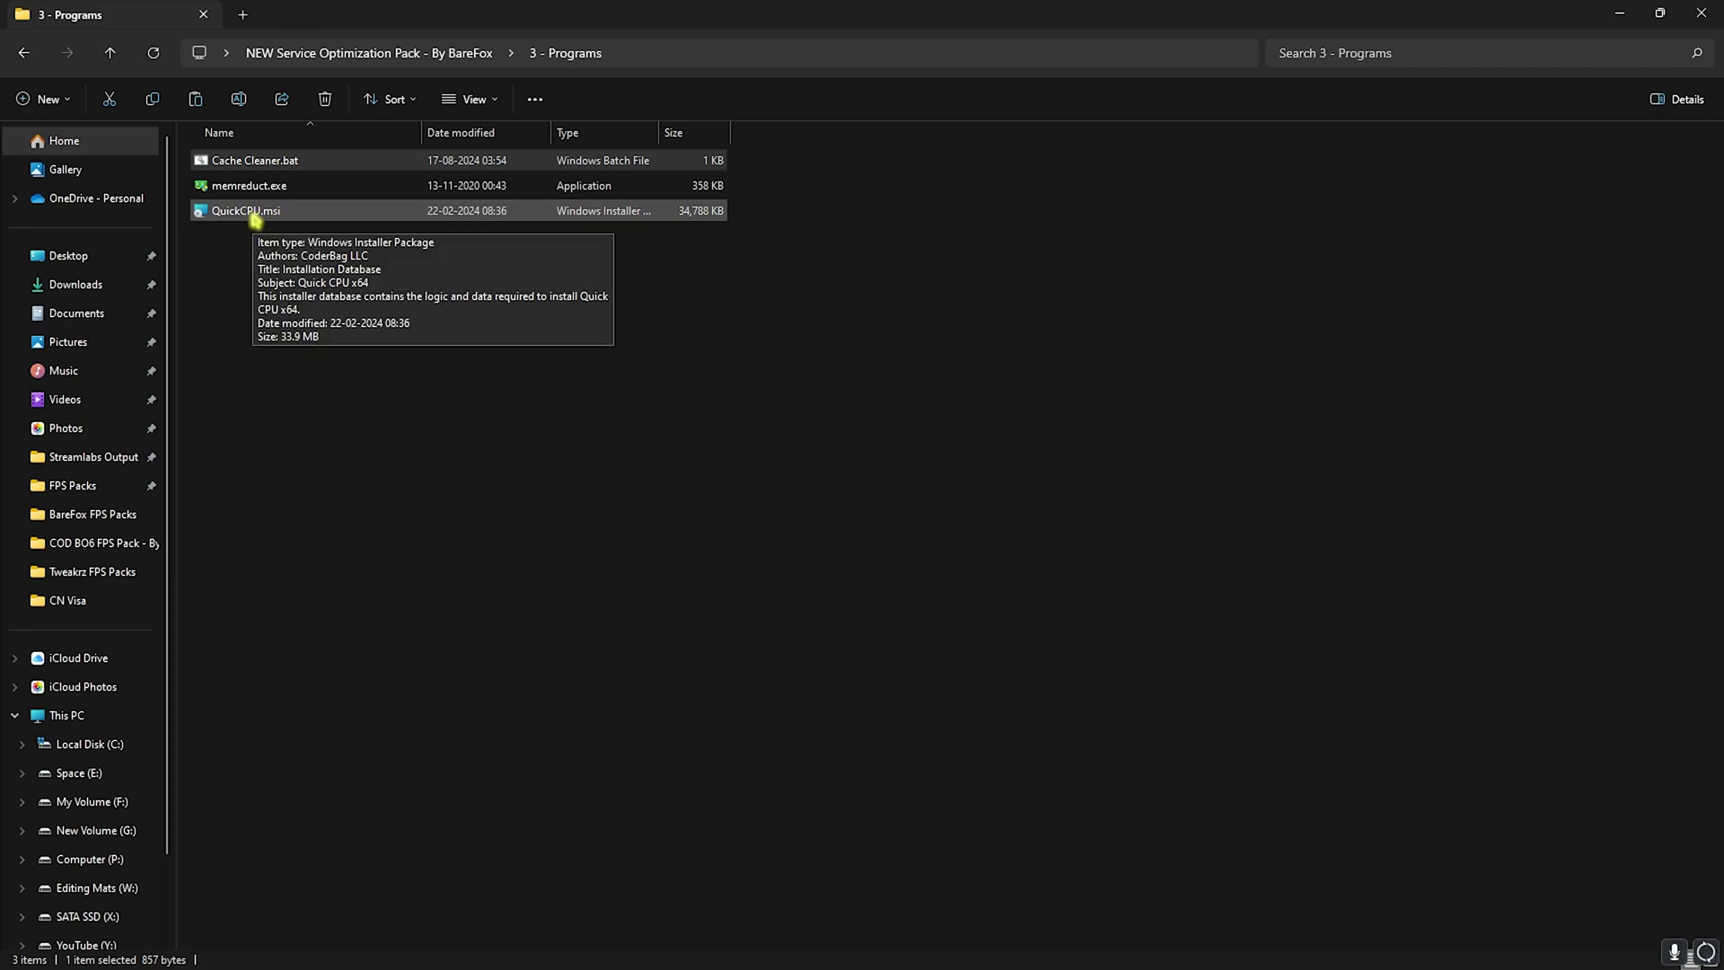
Launch Quick CPU and apply the maximum performance preset to the CPU settings.
key(super)
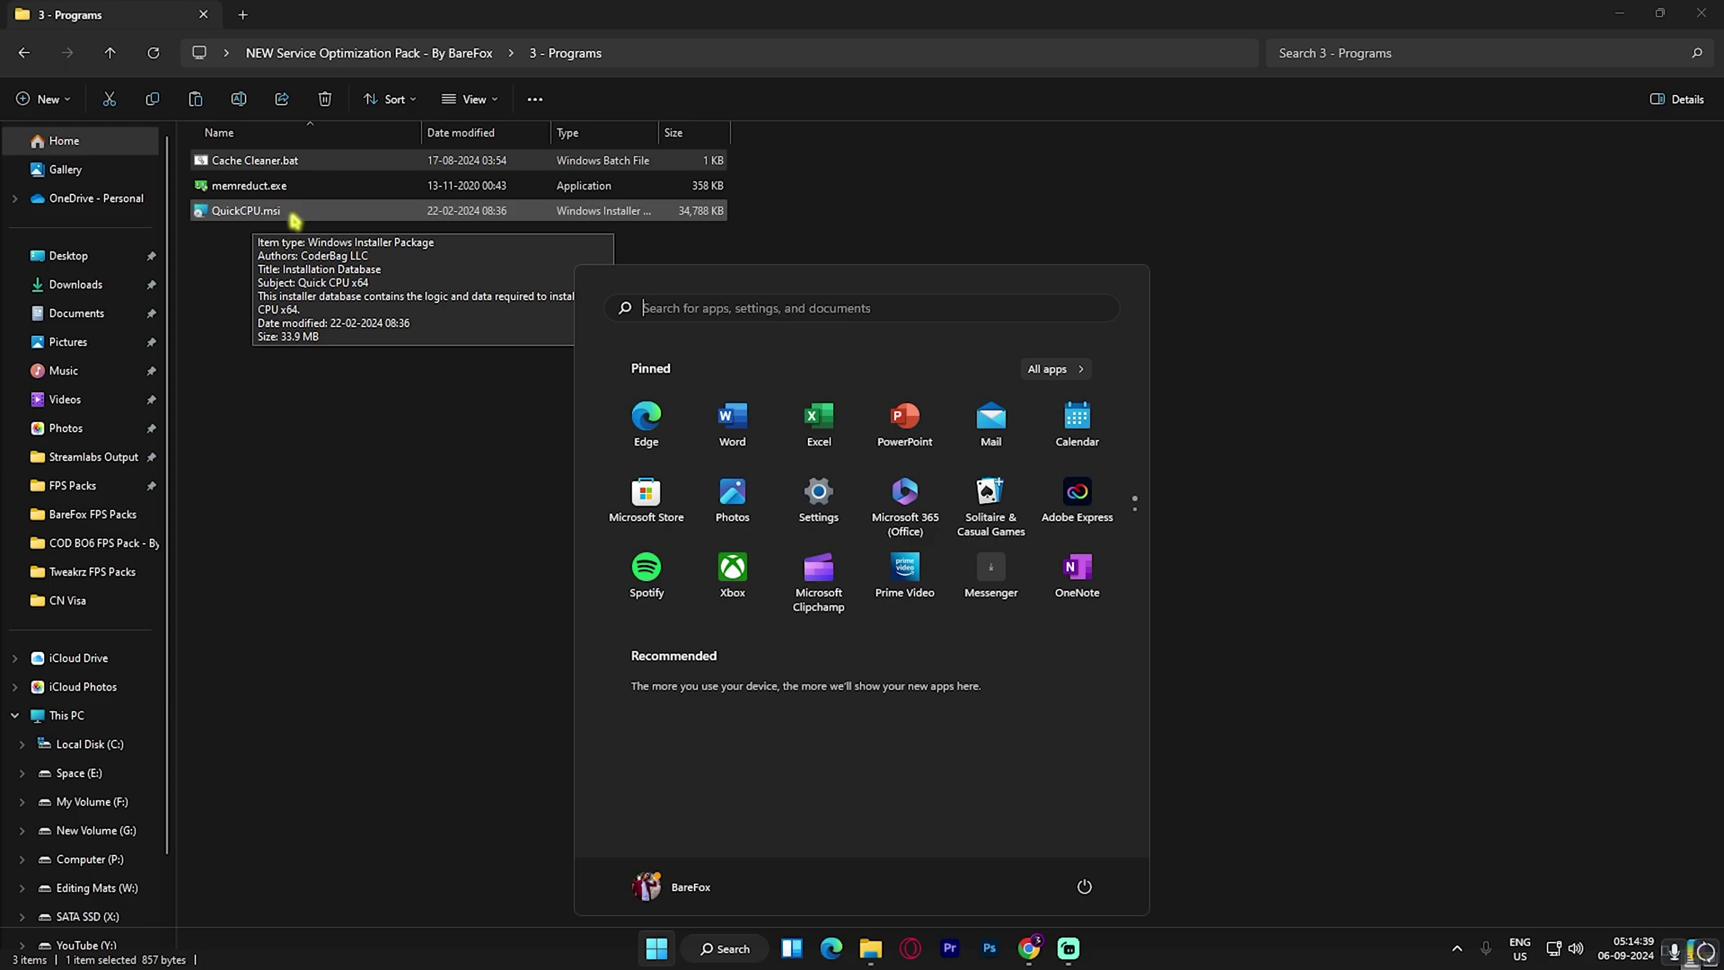
text(quickcpu)
key(Return)
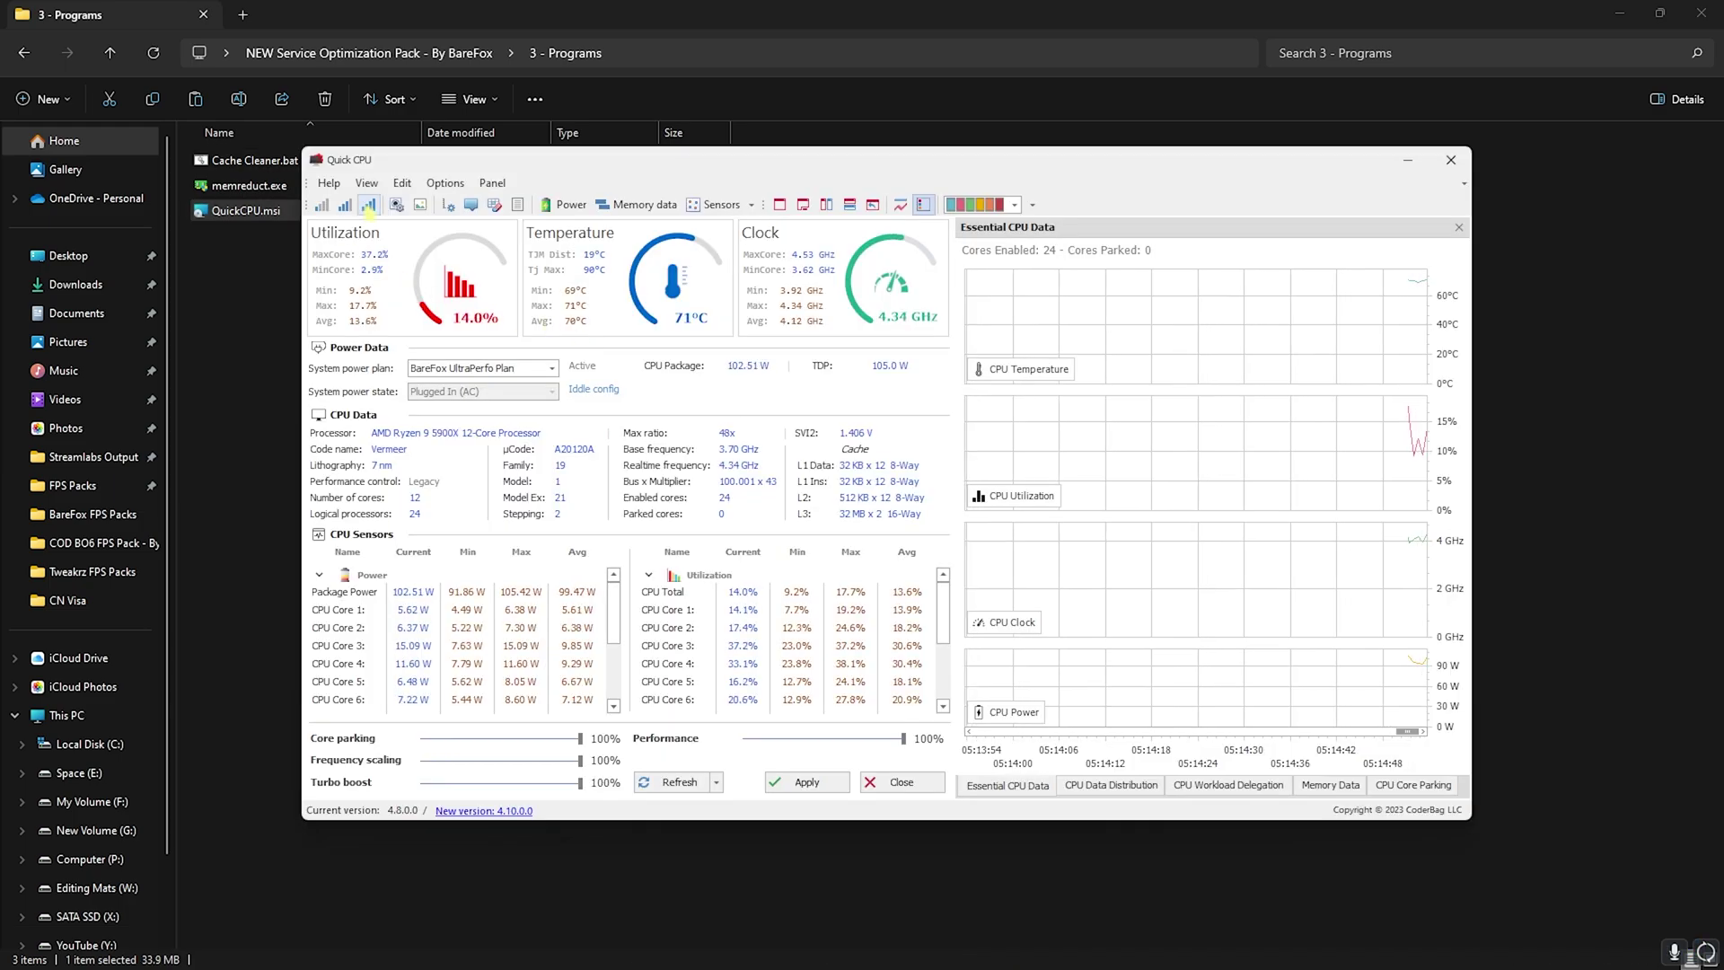
click(368, 206)
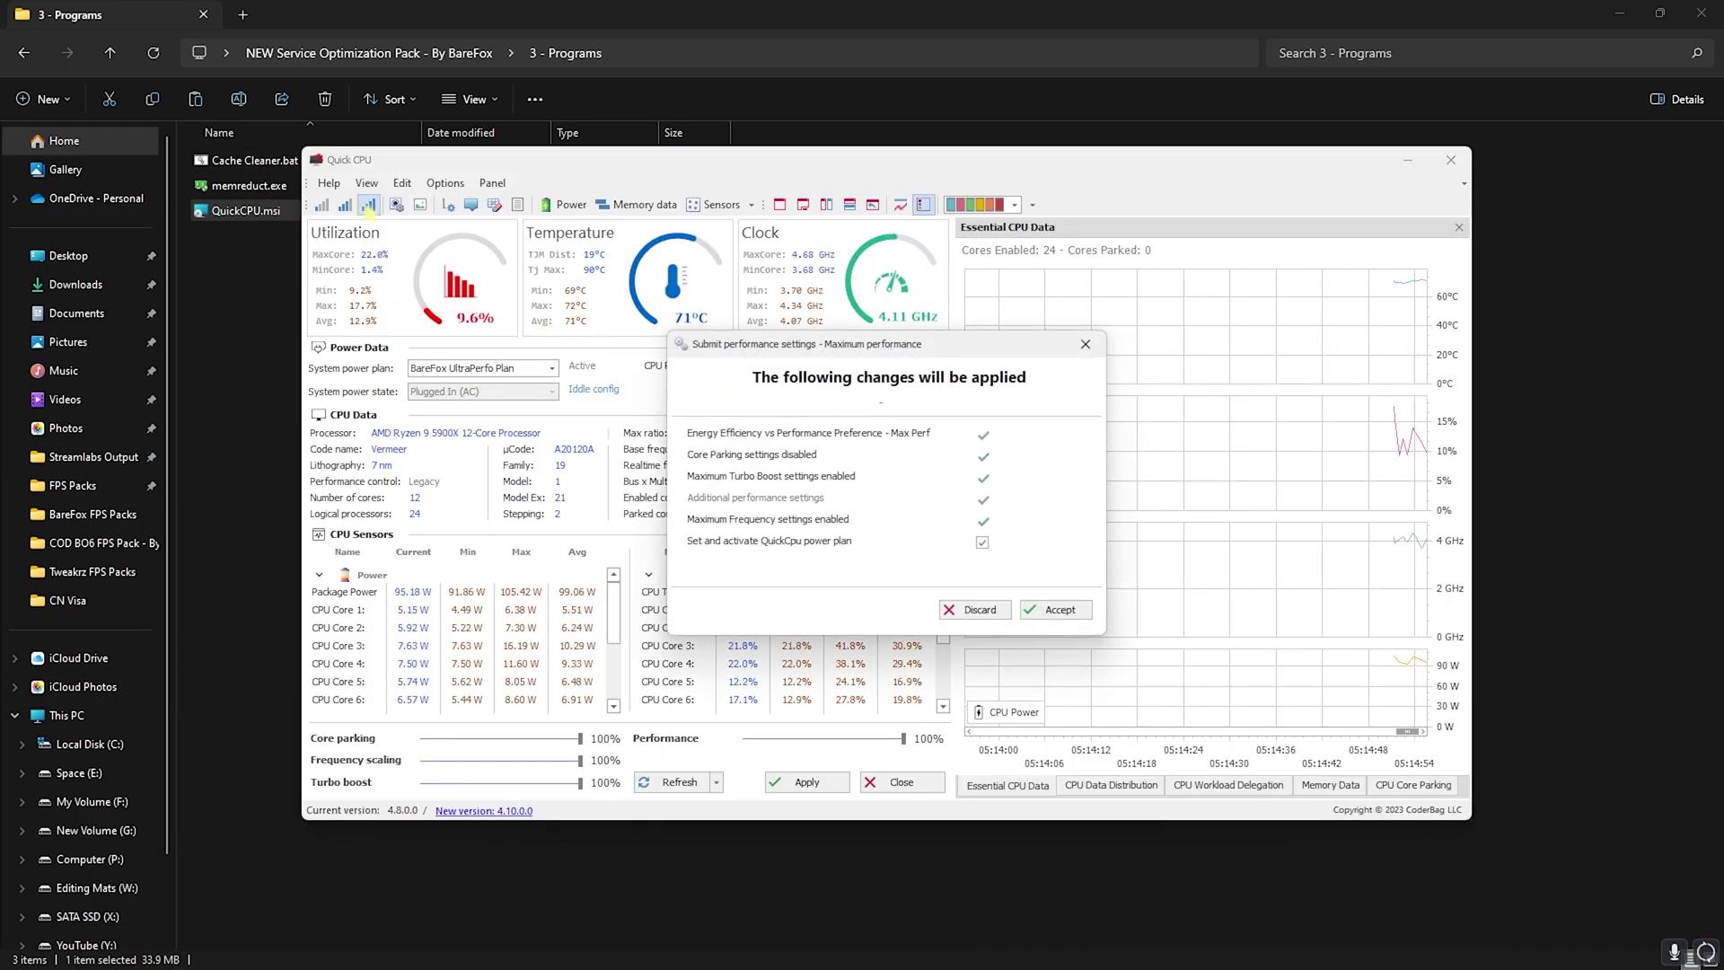
click(1049, 609)
click(993, 539)
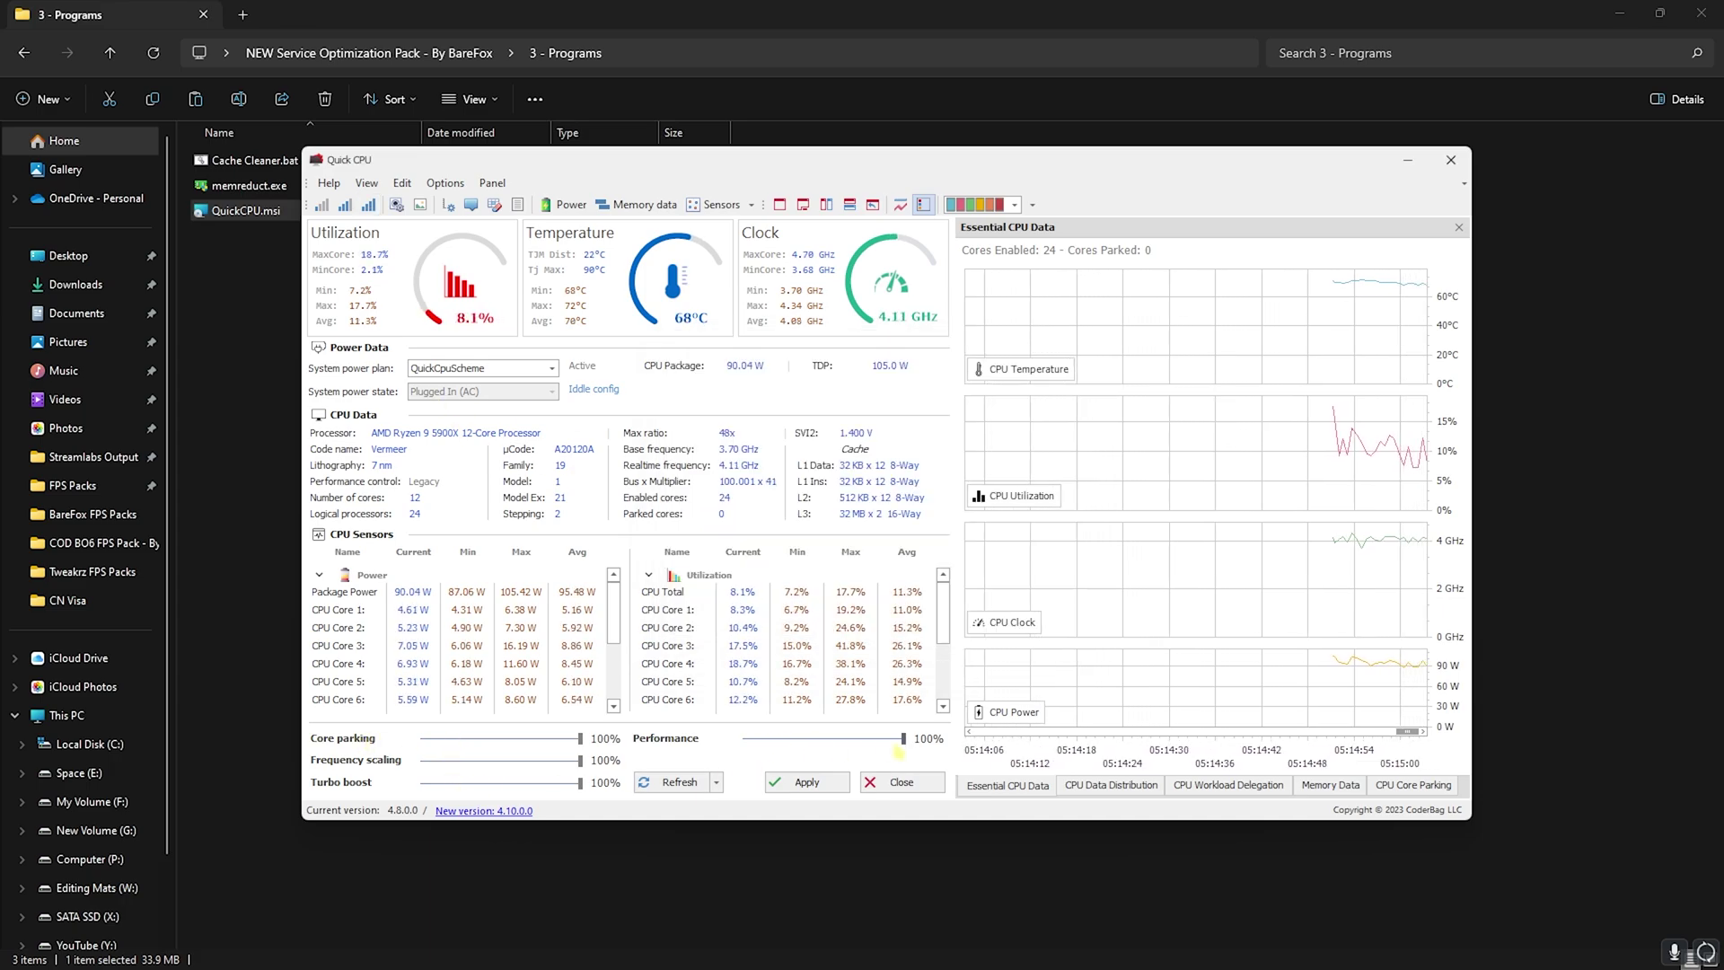
click(808, 777)
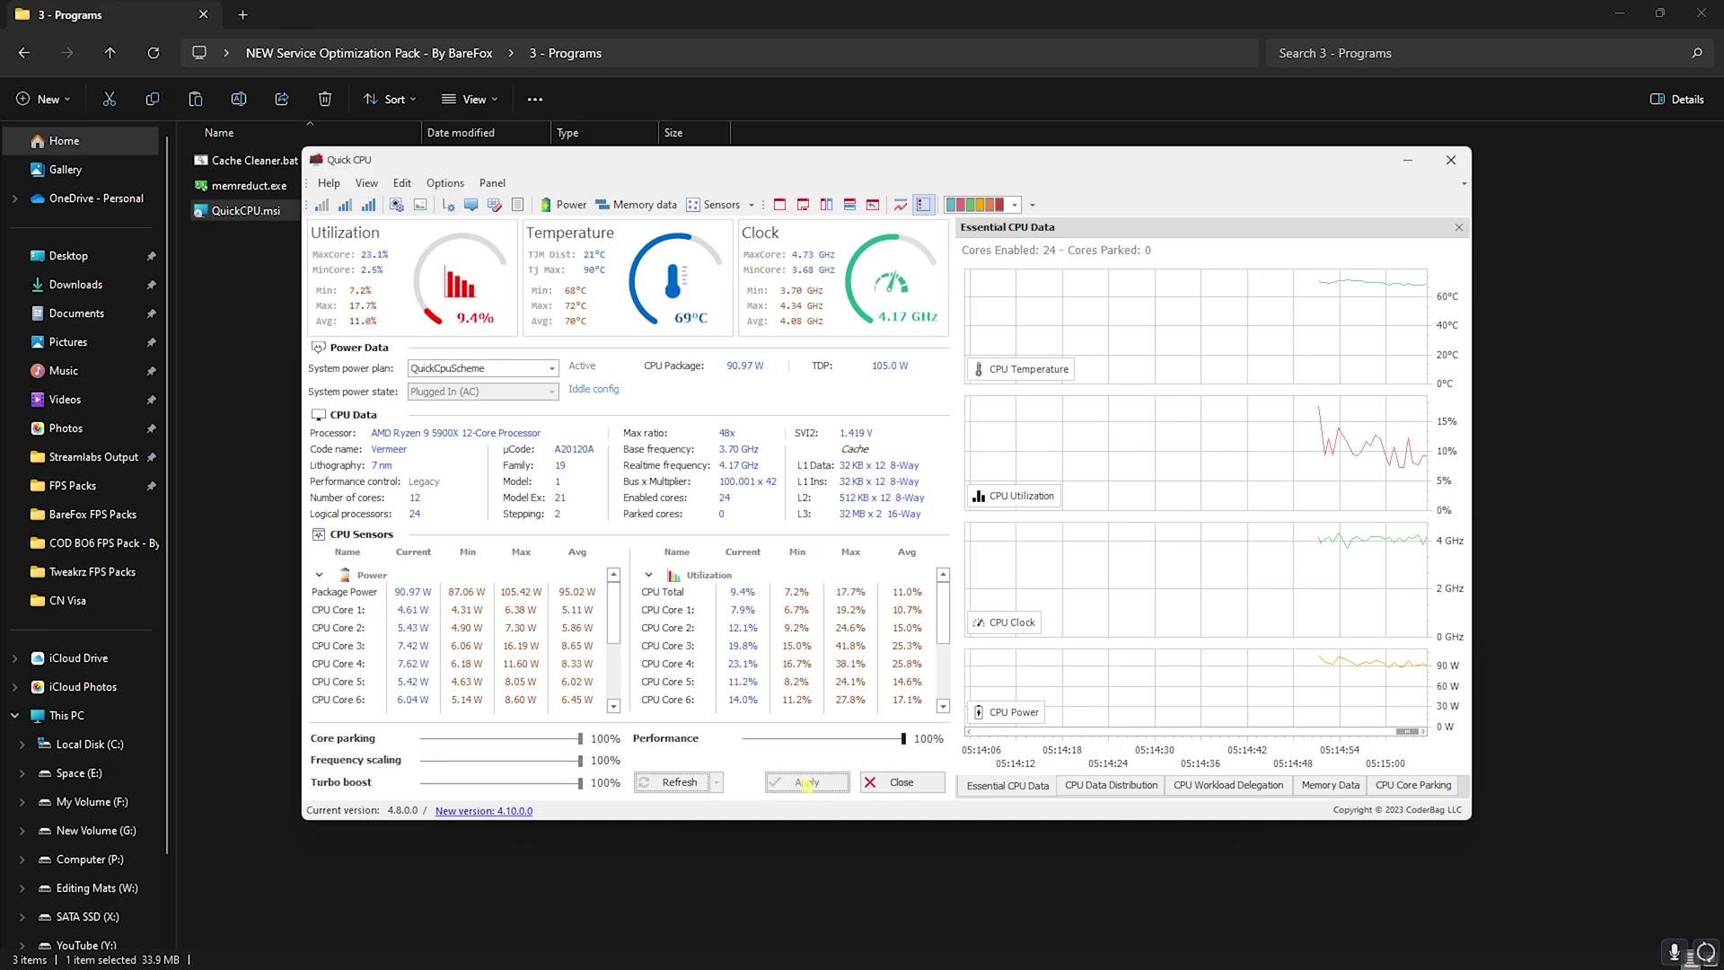
click(1001, 541)
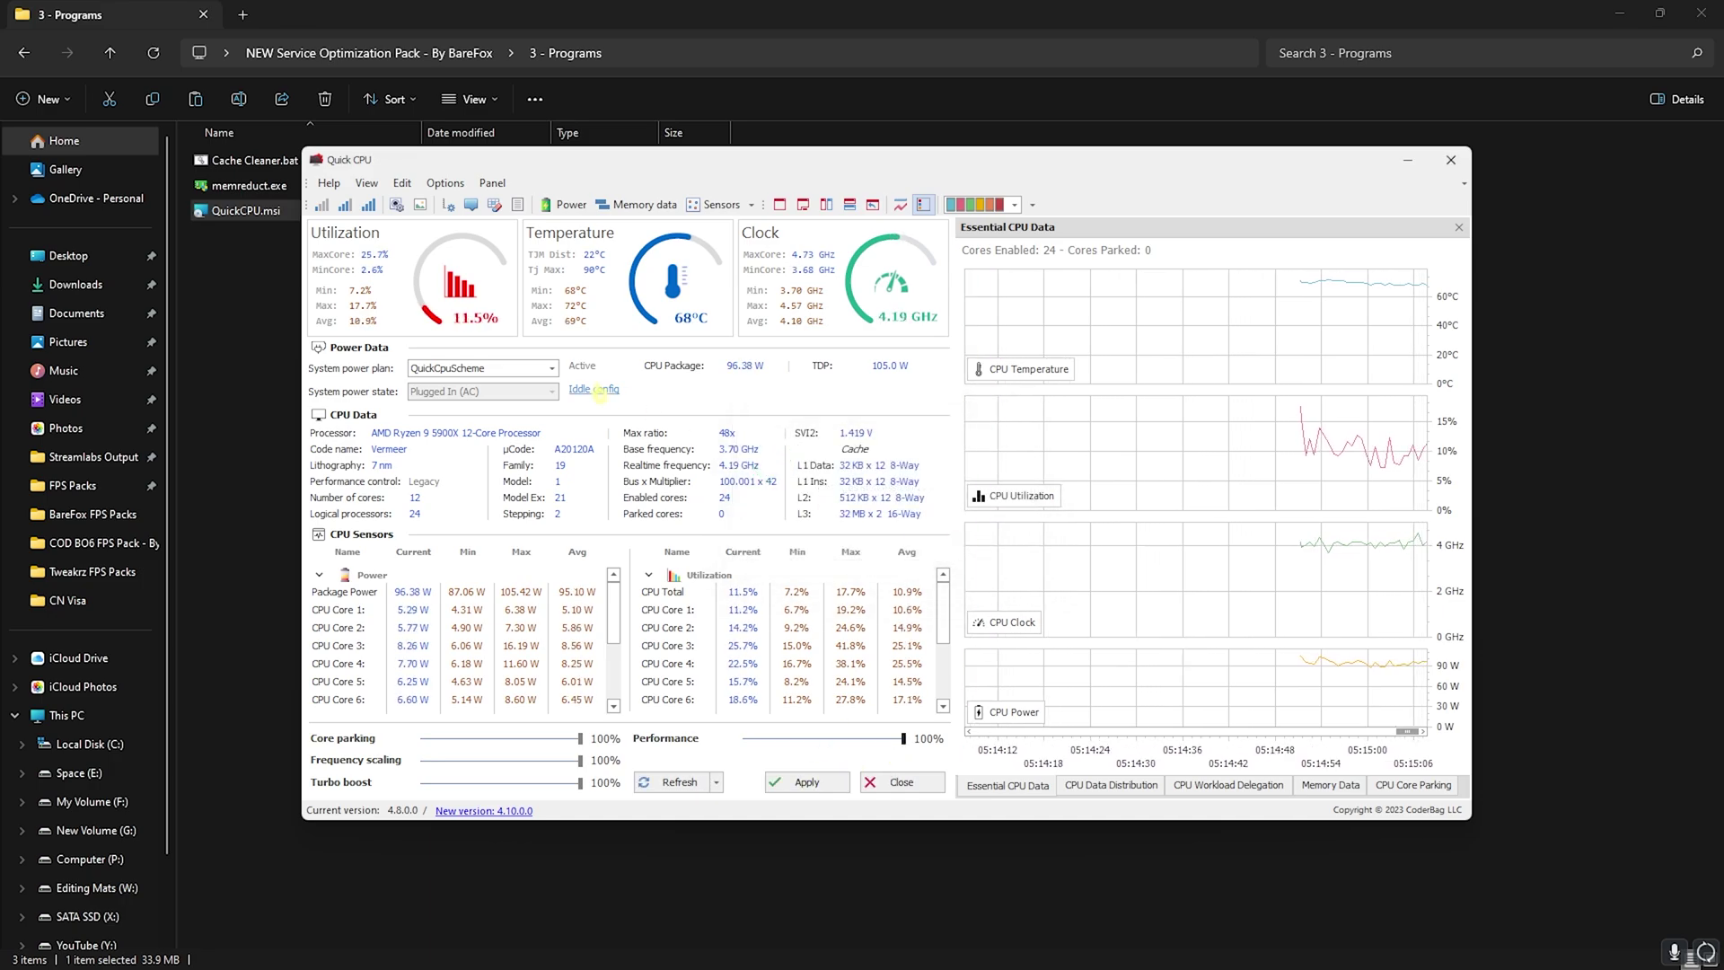
Review the System Memory data, then close Quick CPU.
click(602, 206)
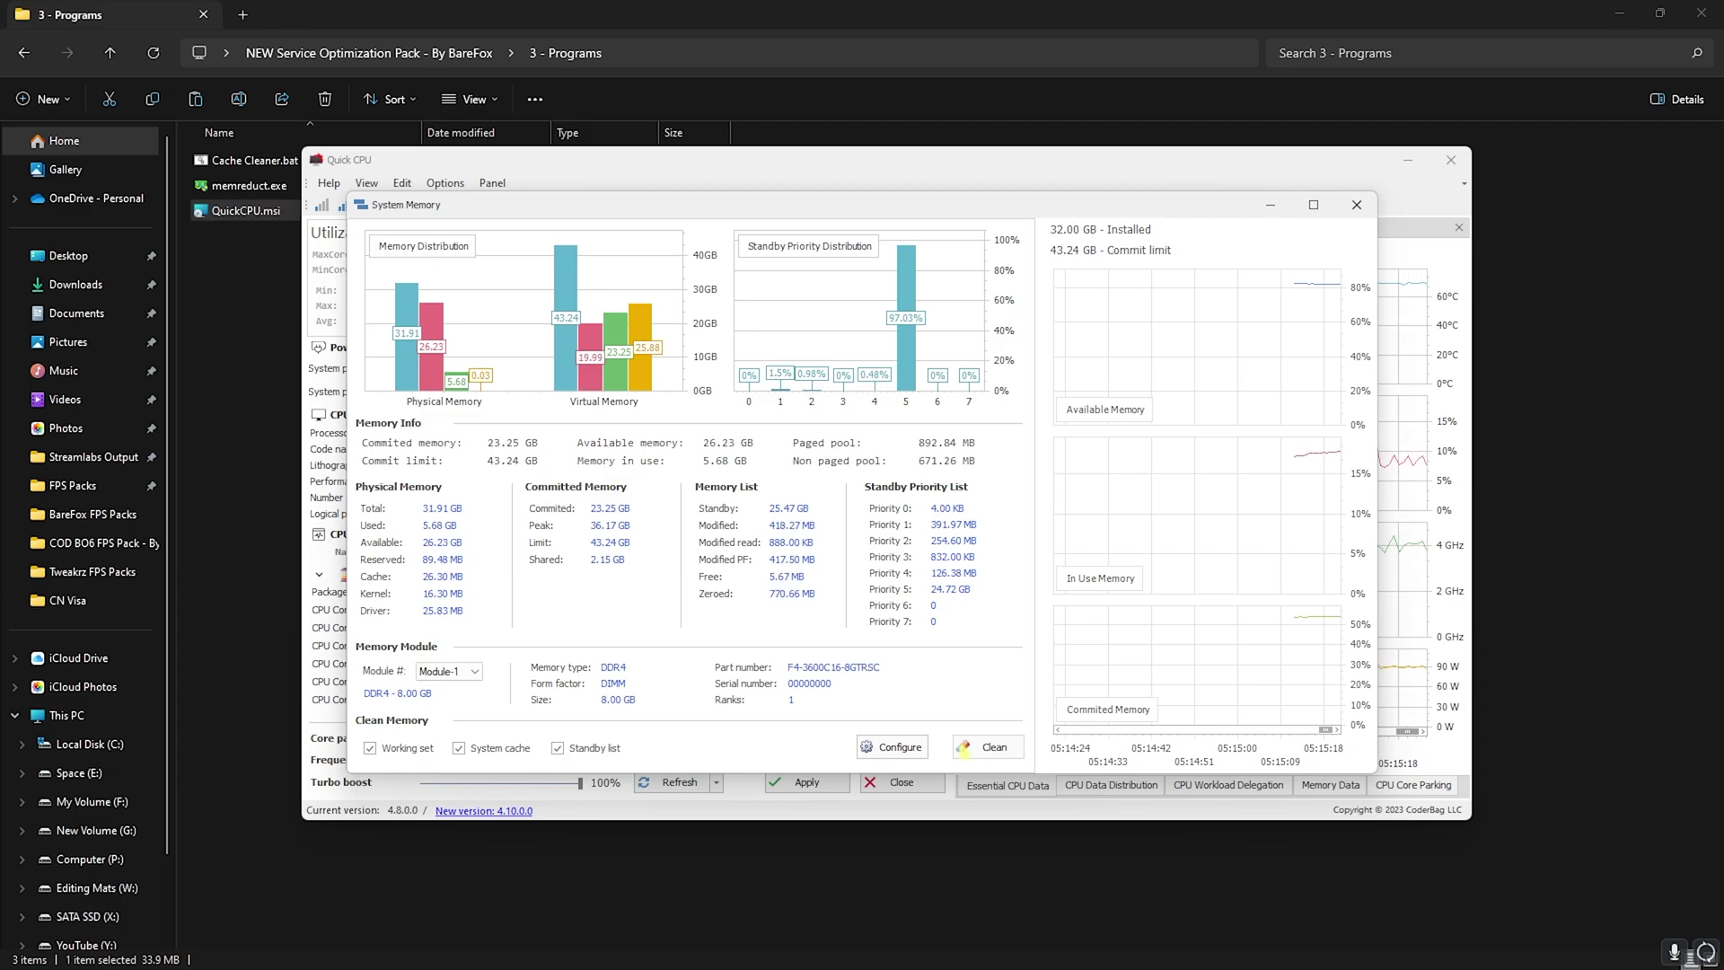
key(Escape)
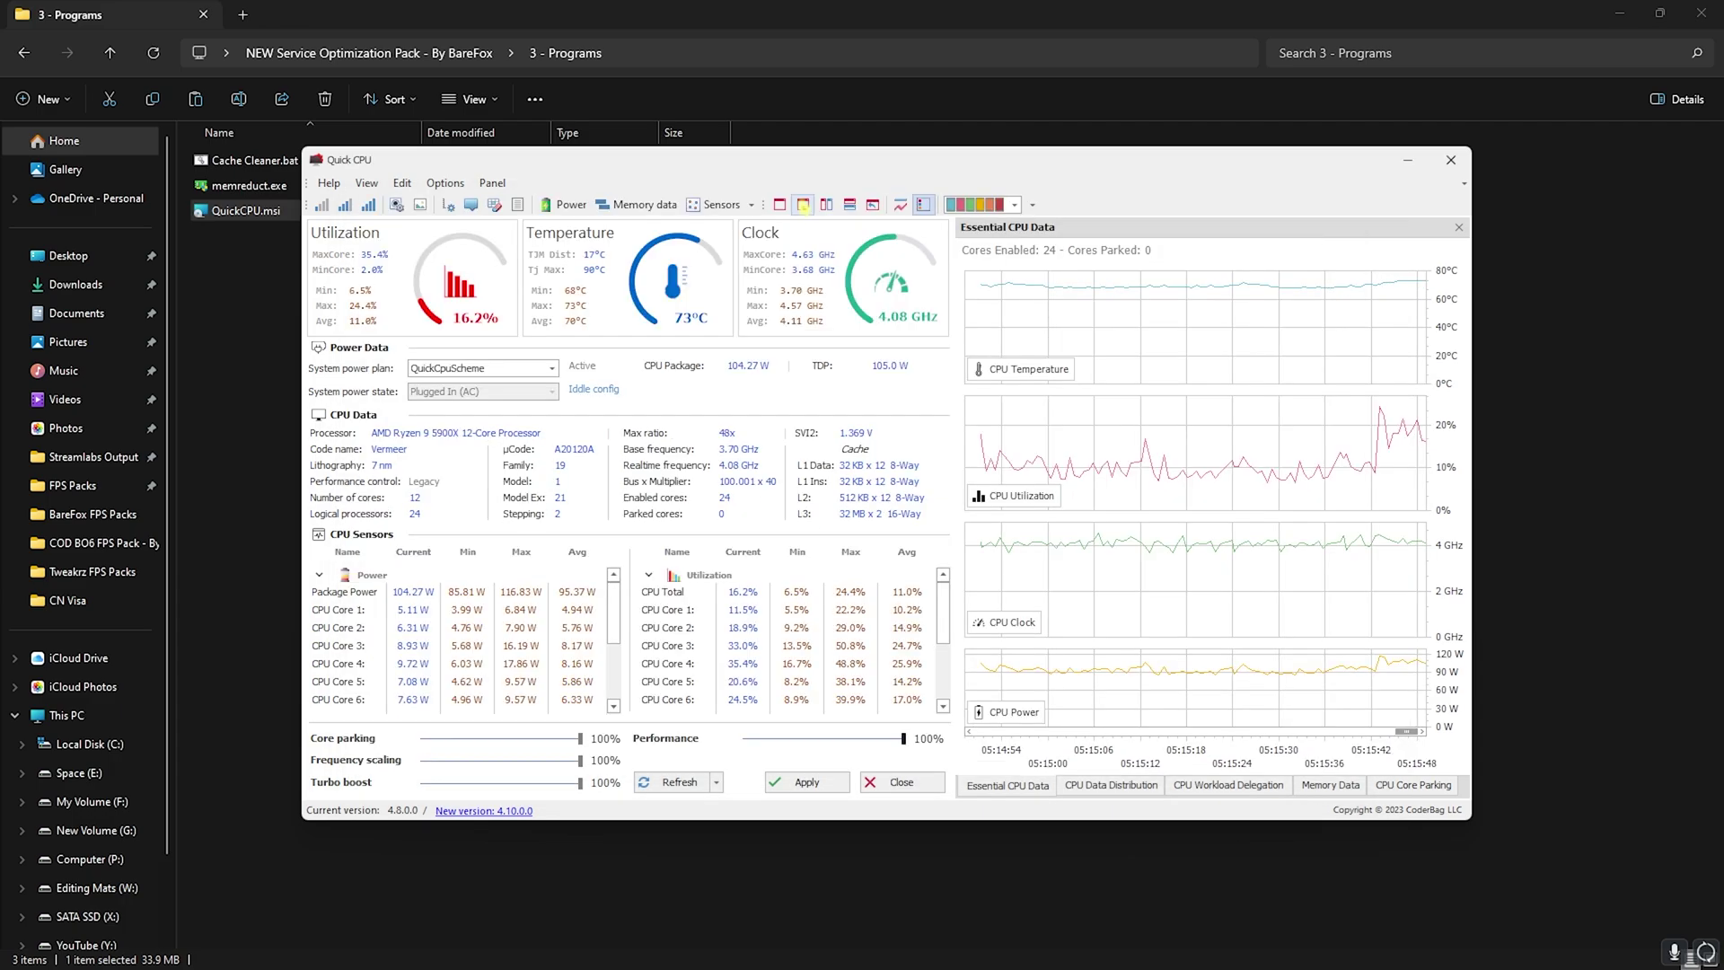
click(1451, 160)
From the pack folder, open 4 - Power Plan Settings and launch the Power Plans shortcut.
click(450, 56)
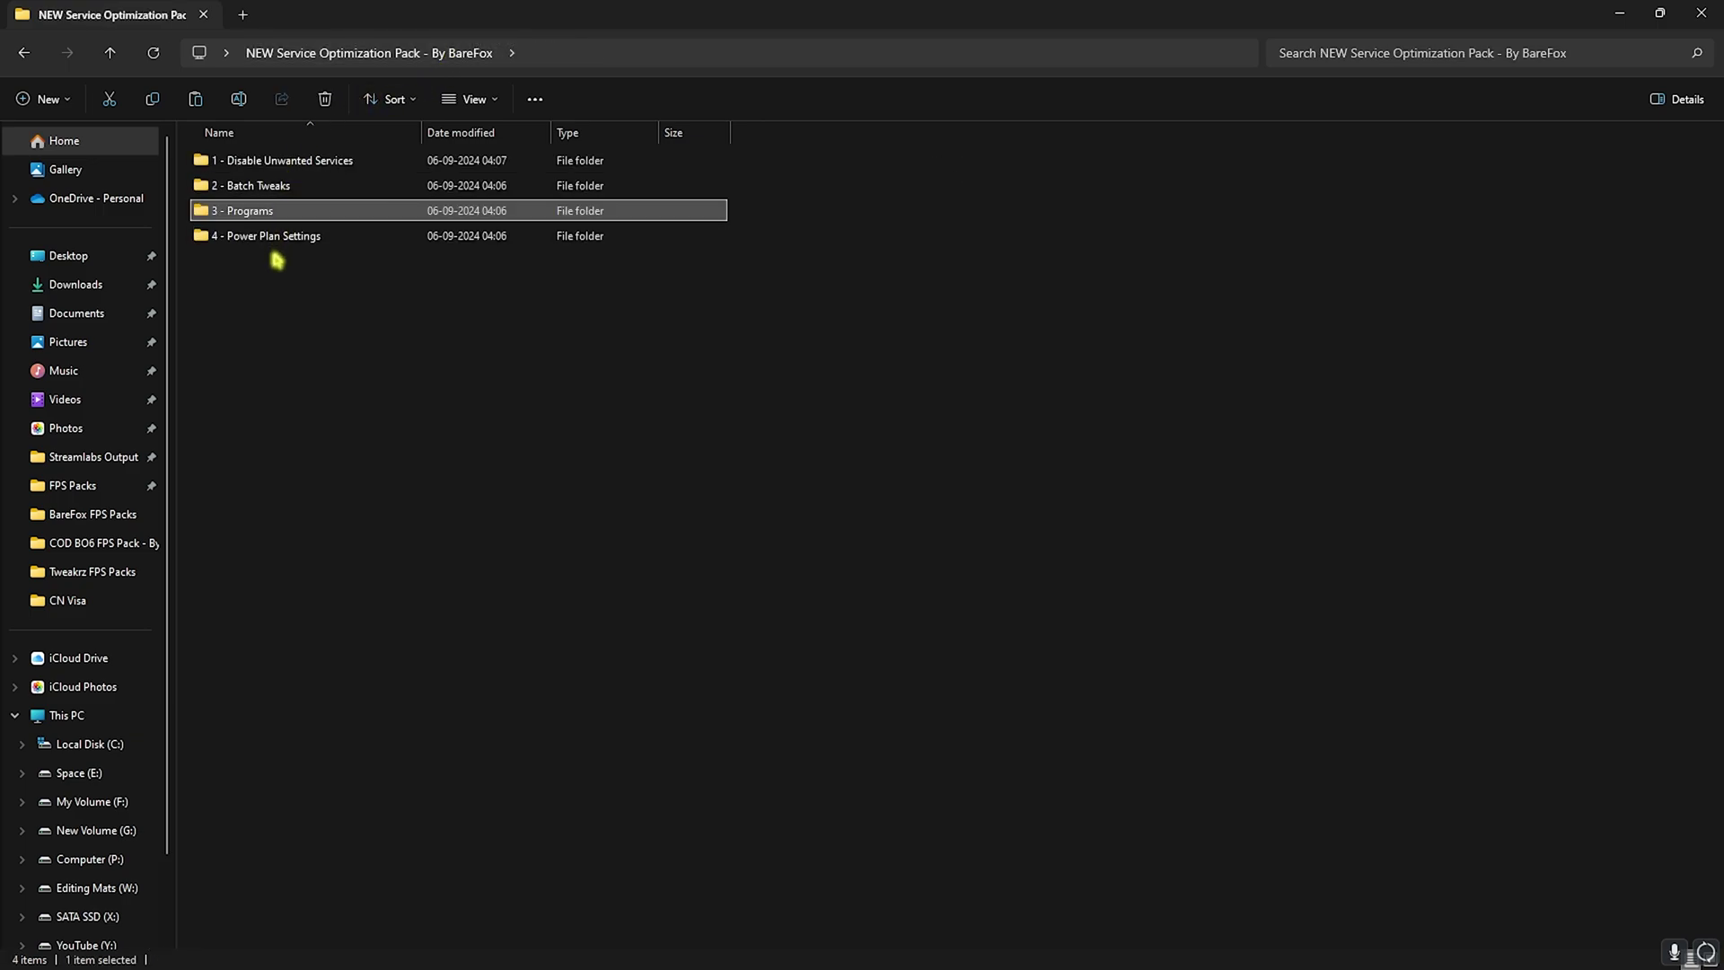
double_click(284, 244)
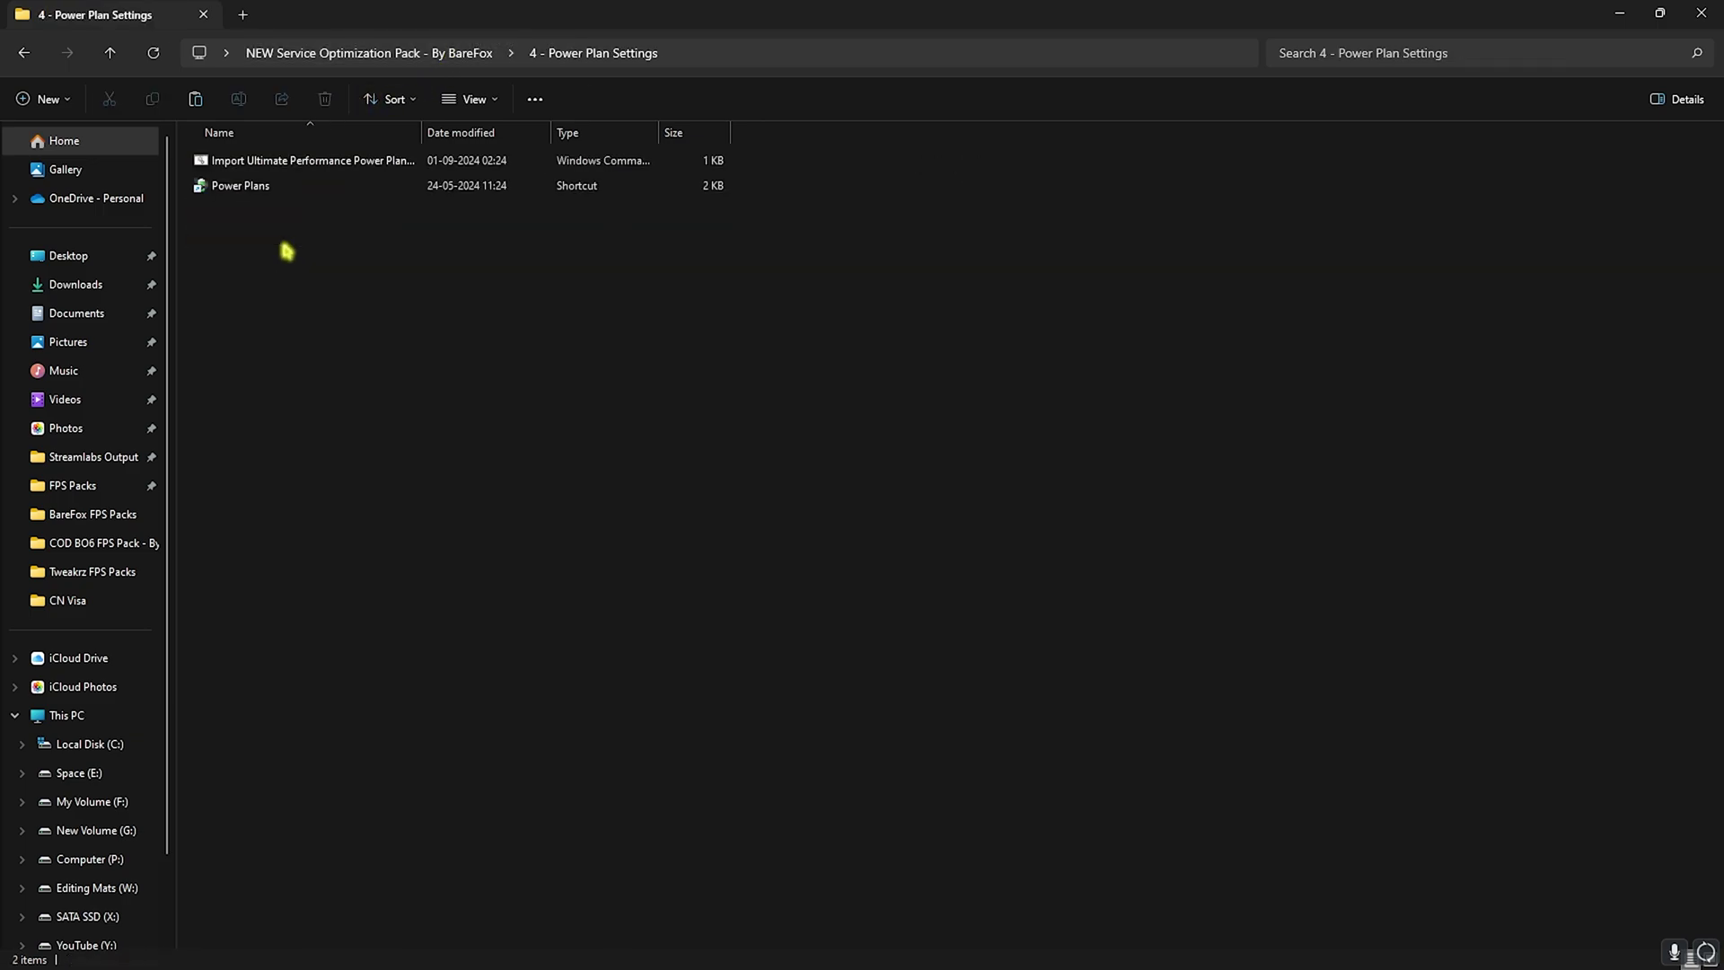
click(267, 170)
right_click(267, 172)
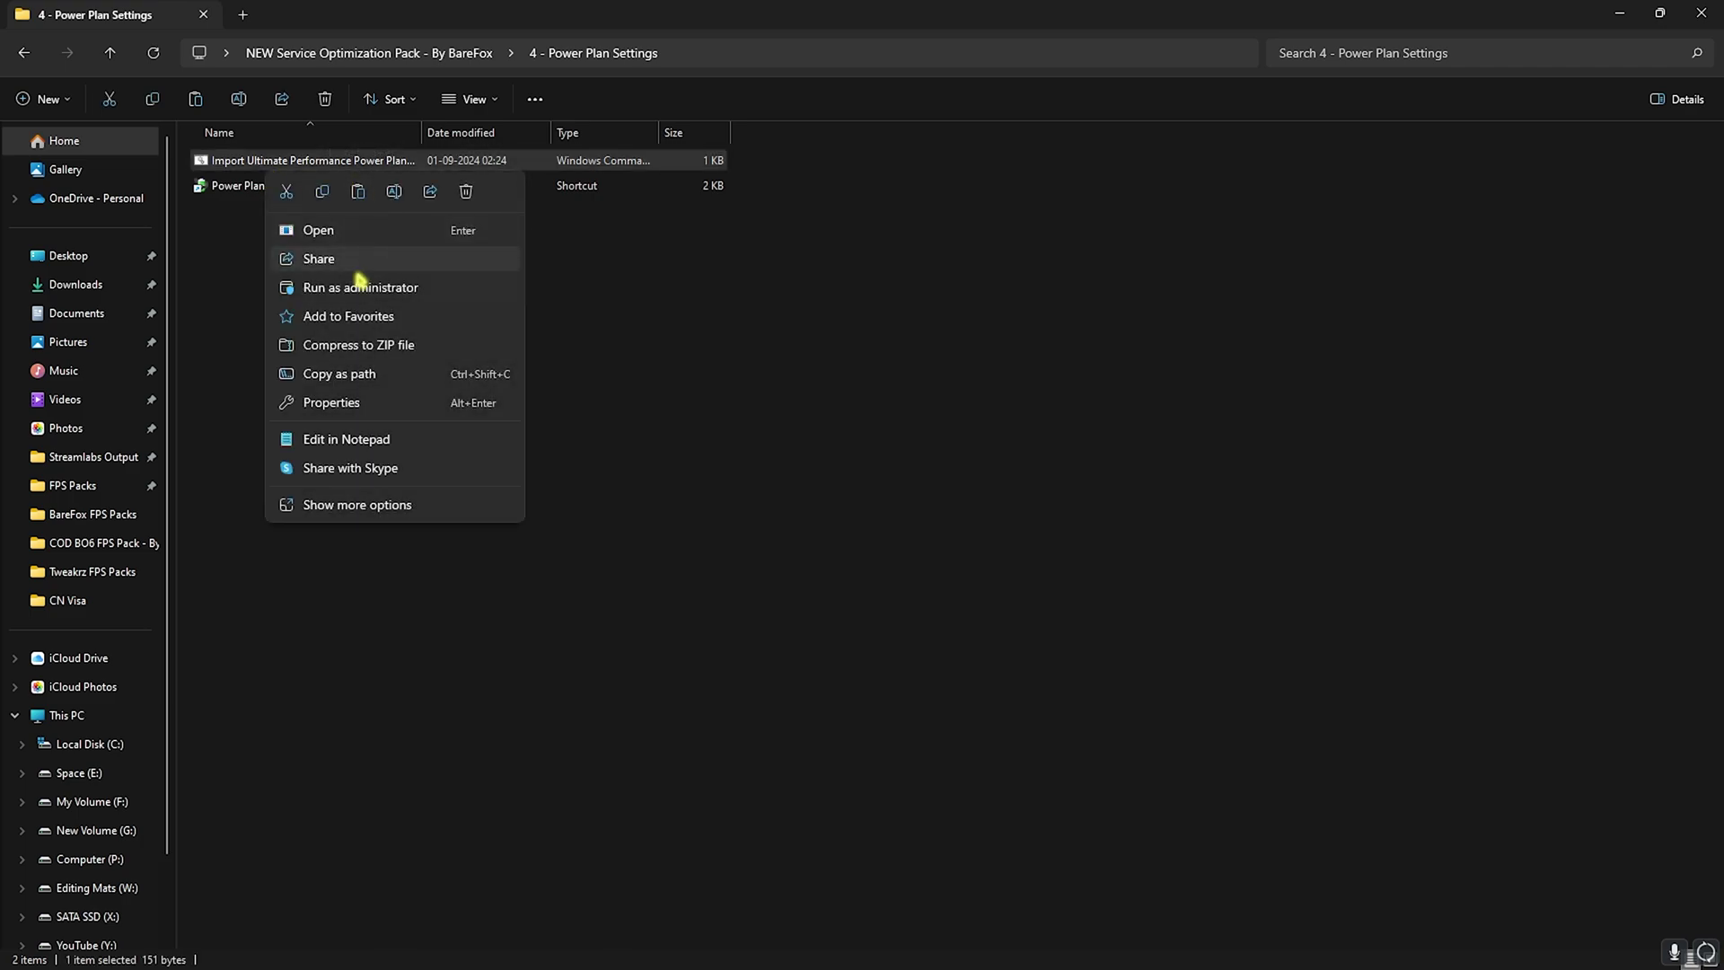
key(Escape)
click(257, 194)
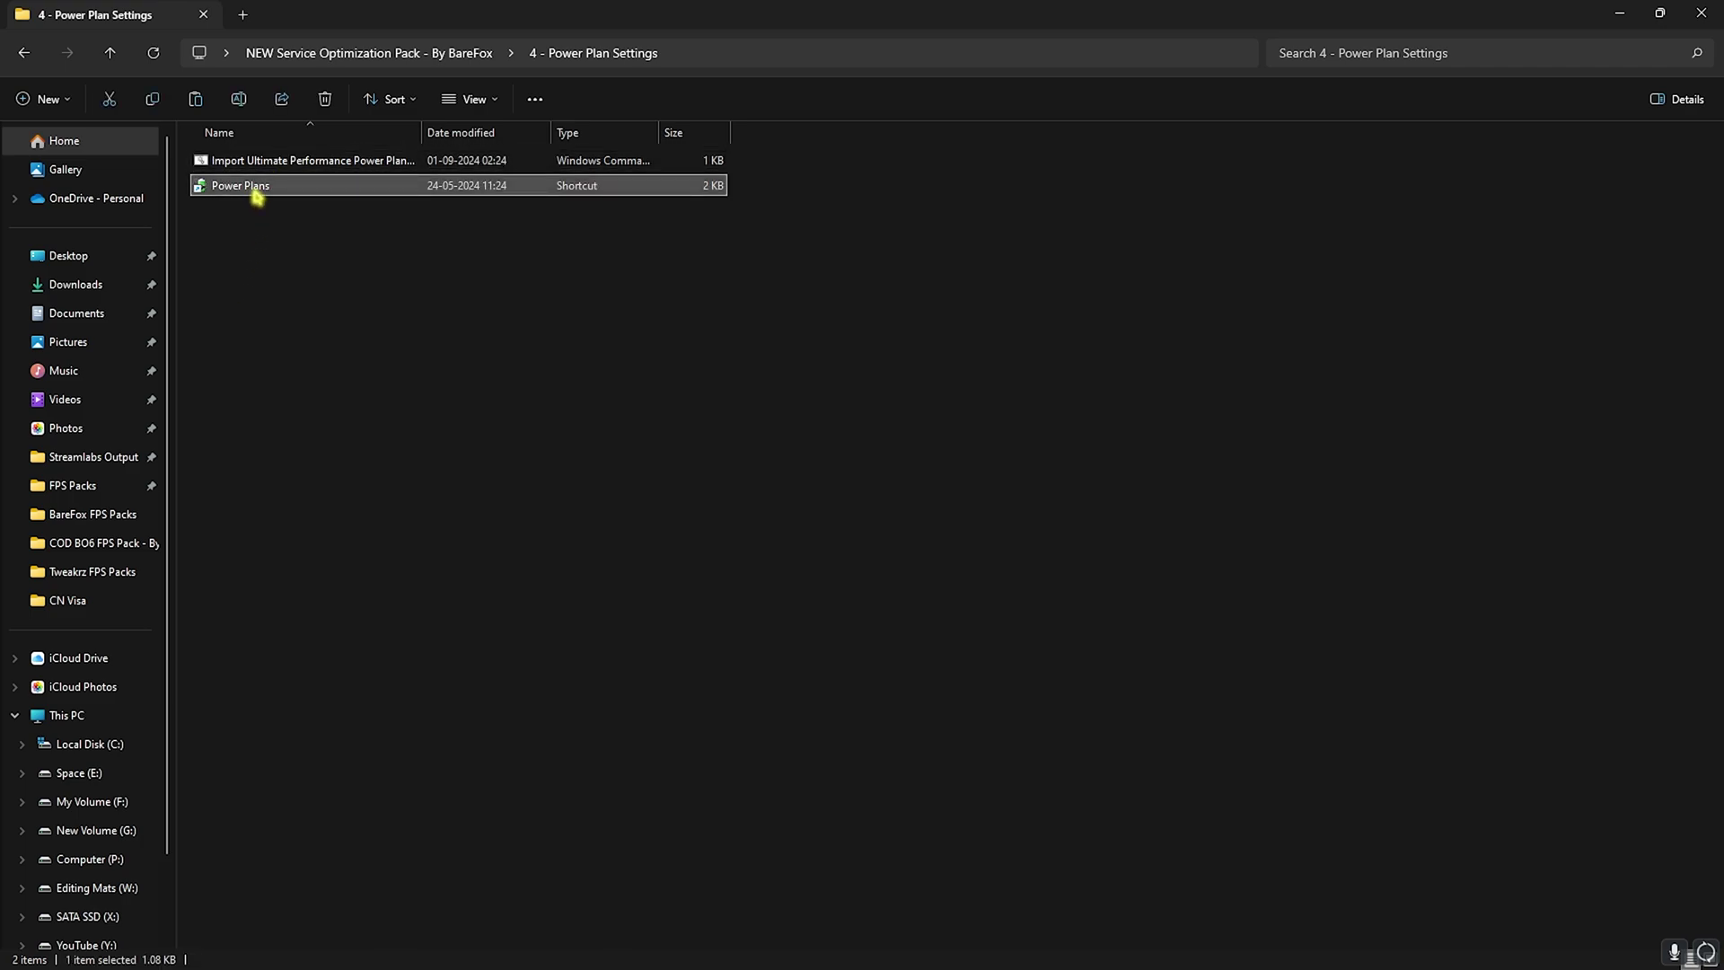
double_click(257, 195)
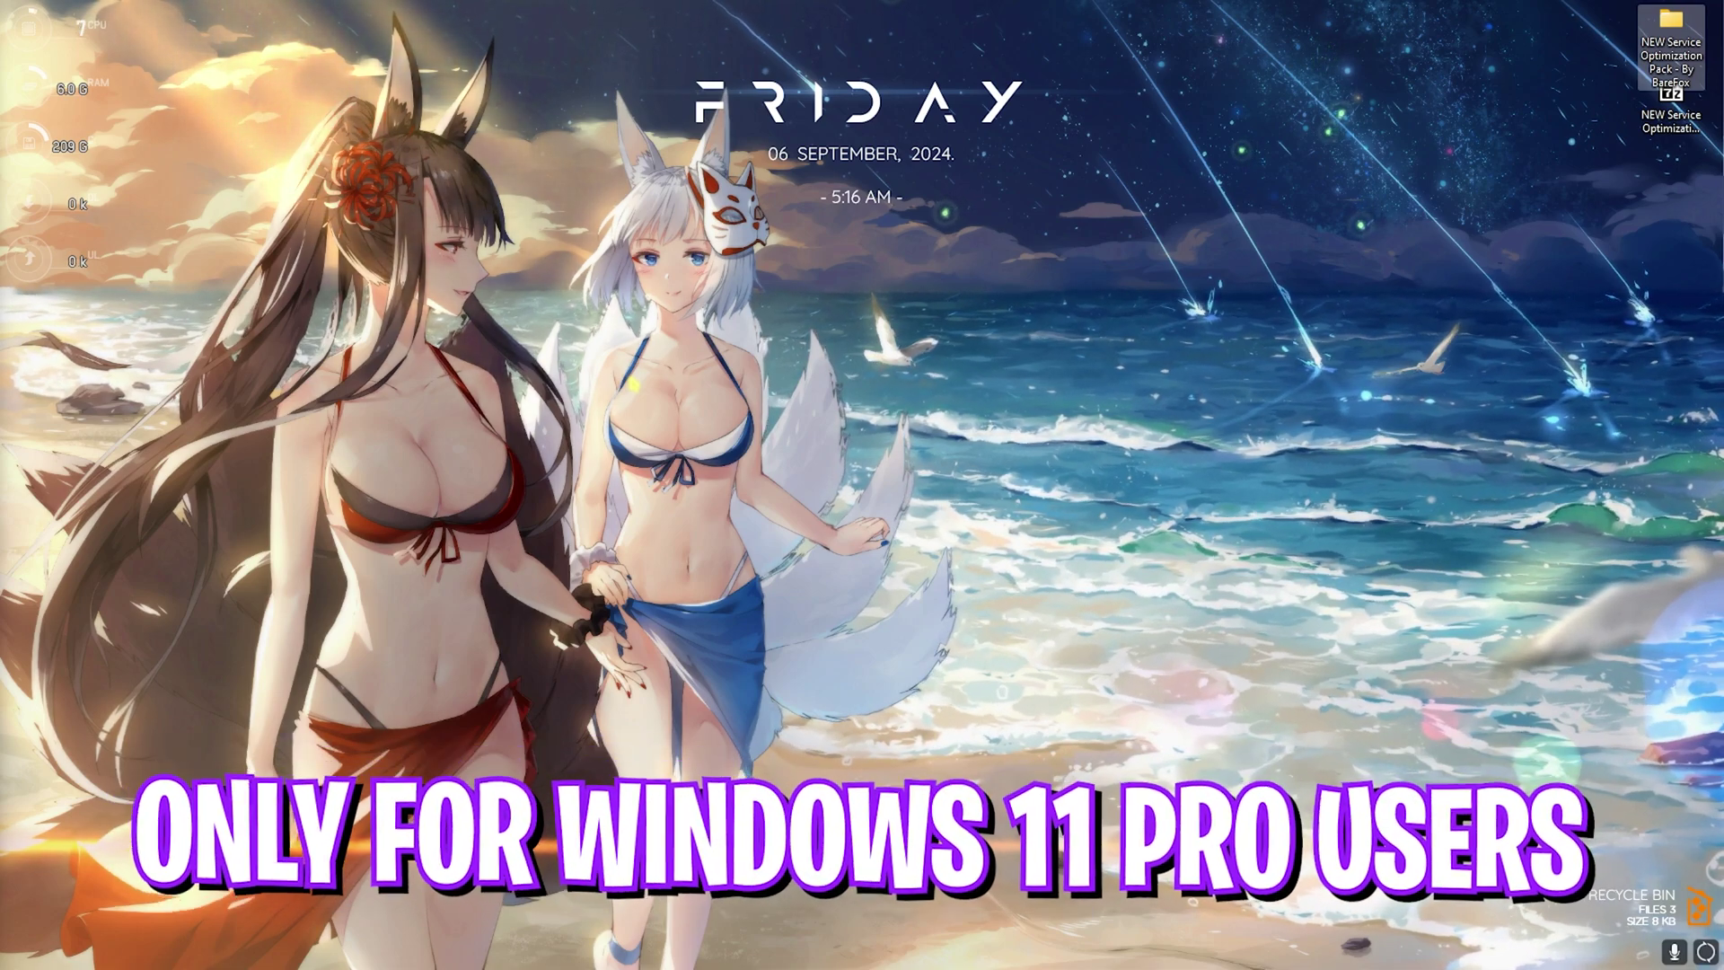
Open the Local Group Policy Editor maximized and navigate to Windows Components > App Privacy.
key(super)
text(loc)
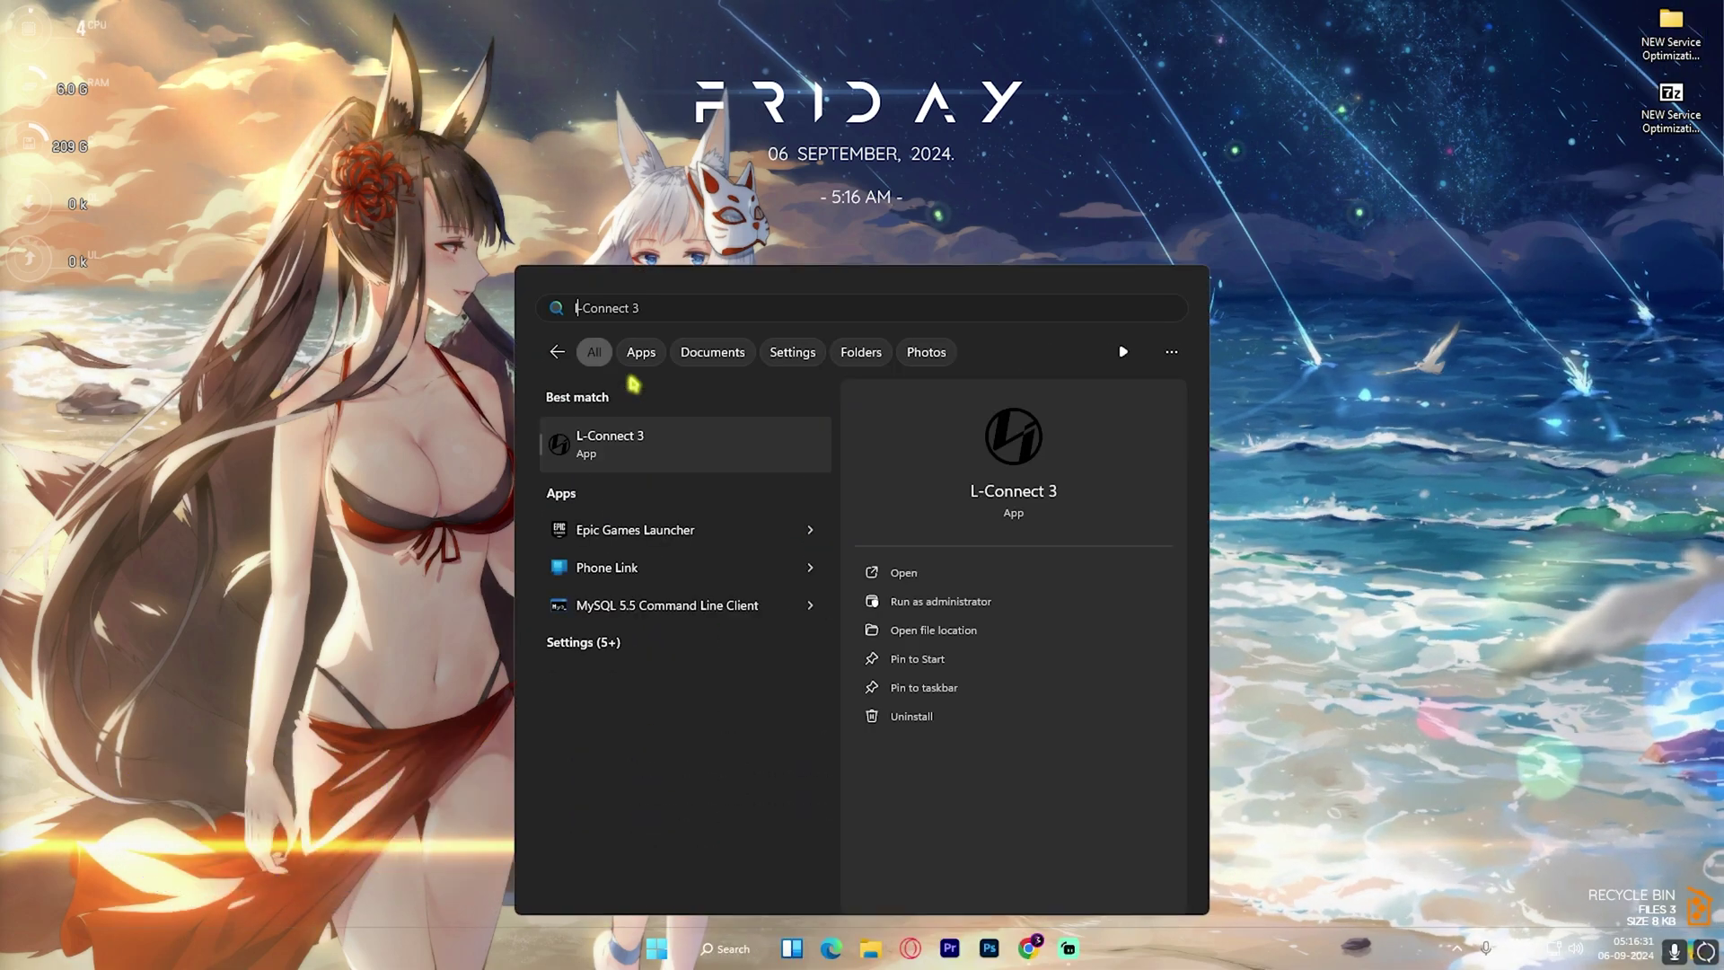
key(Return)
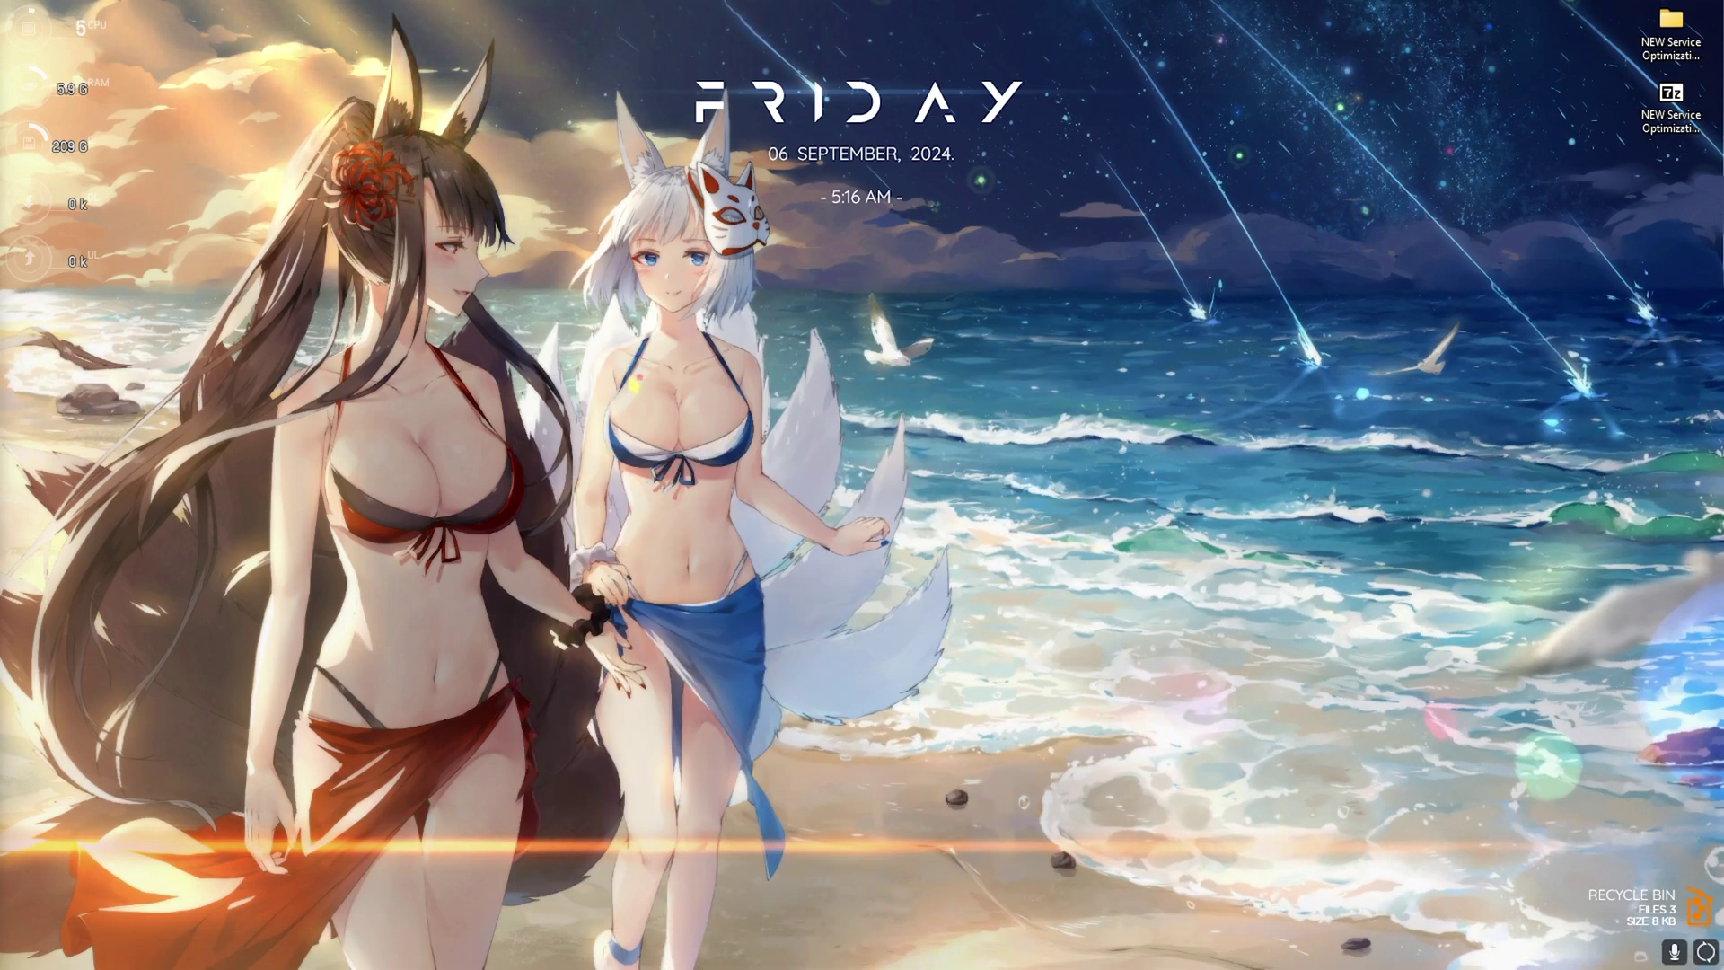
click(758, 151)
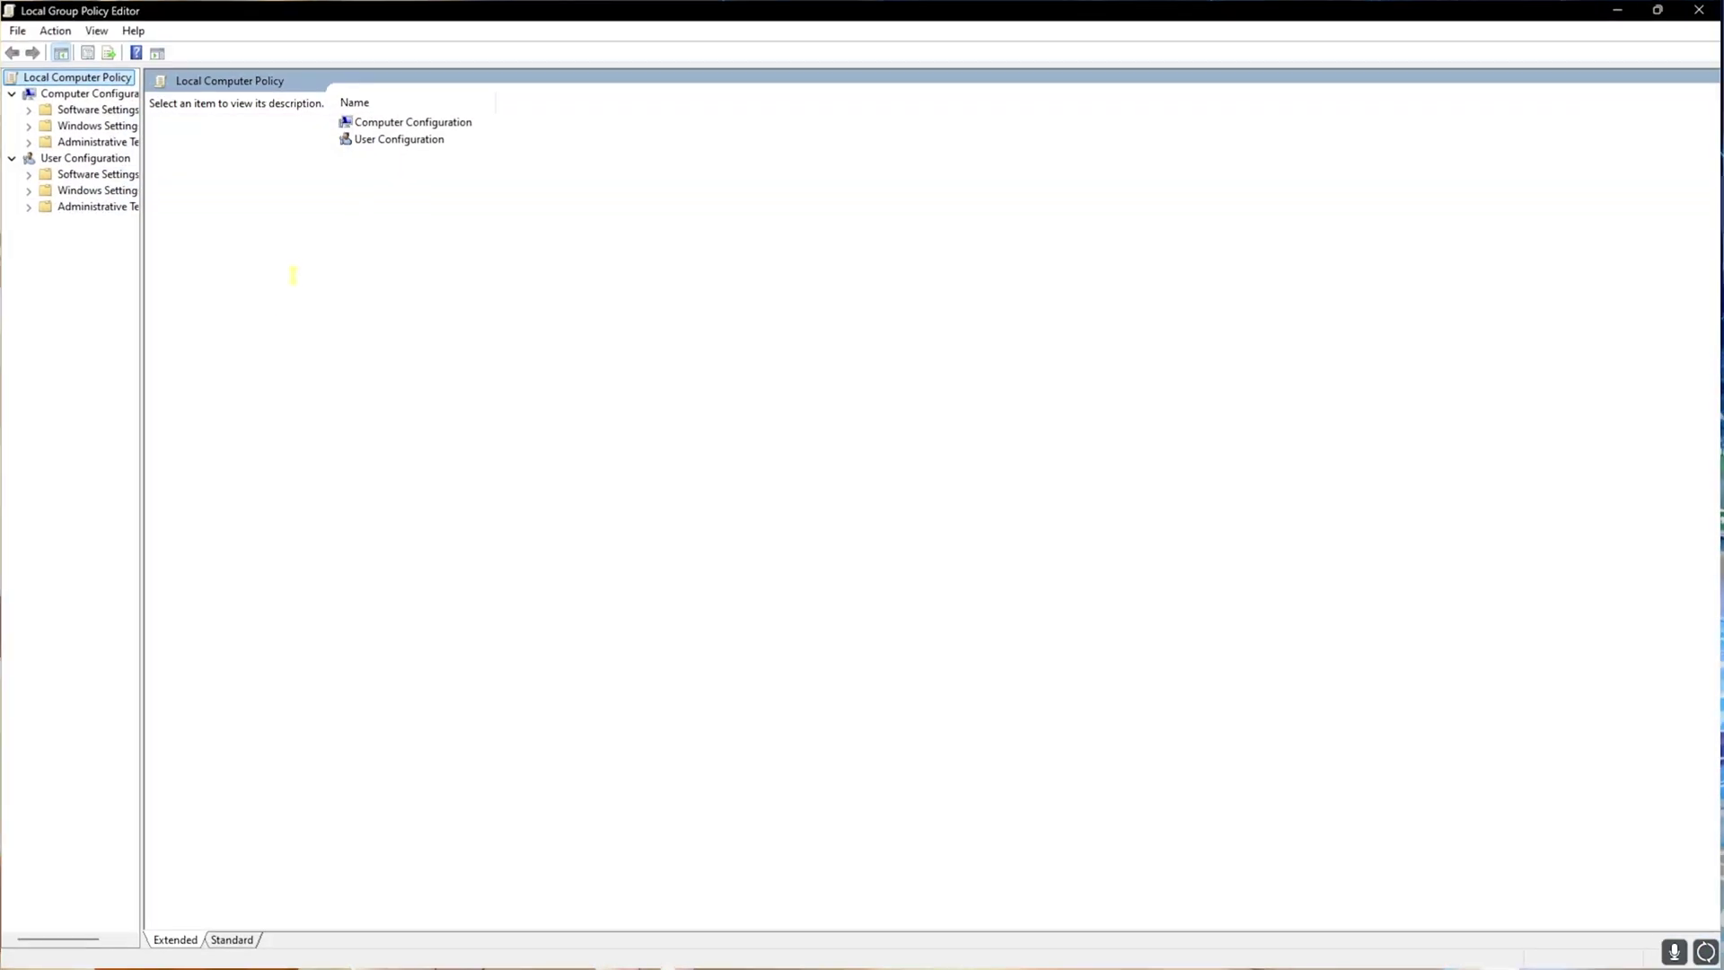
drag(142, 276, 242, 276)
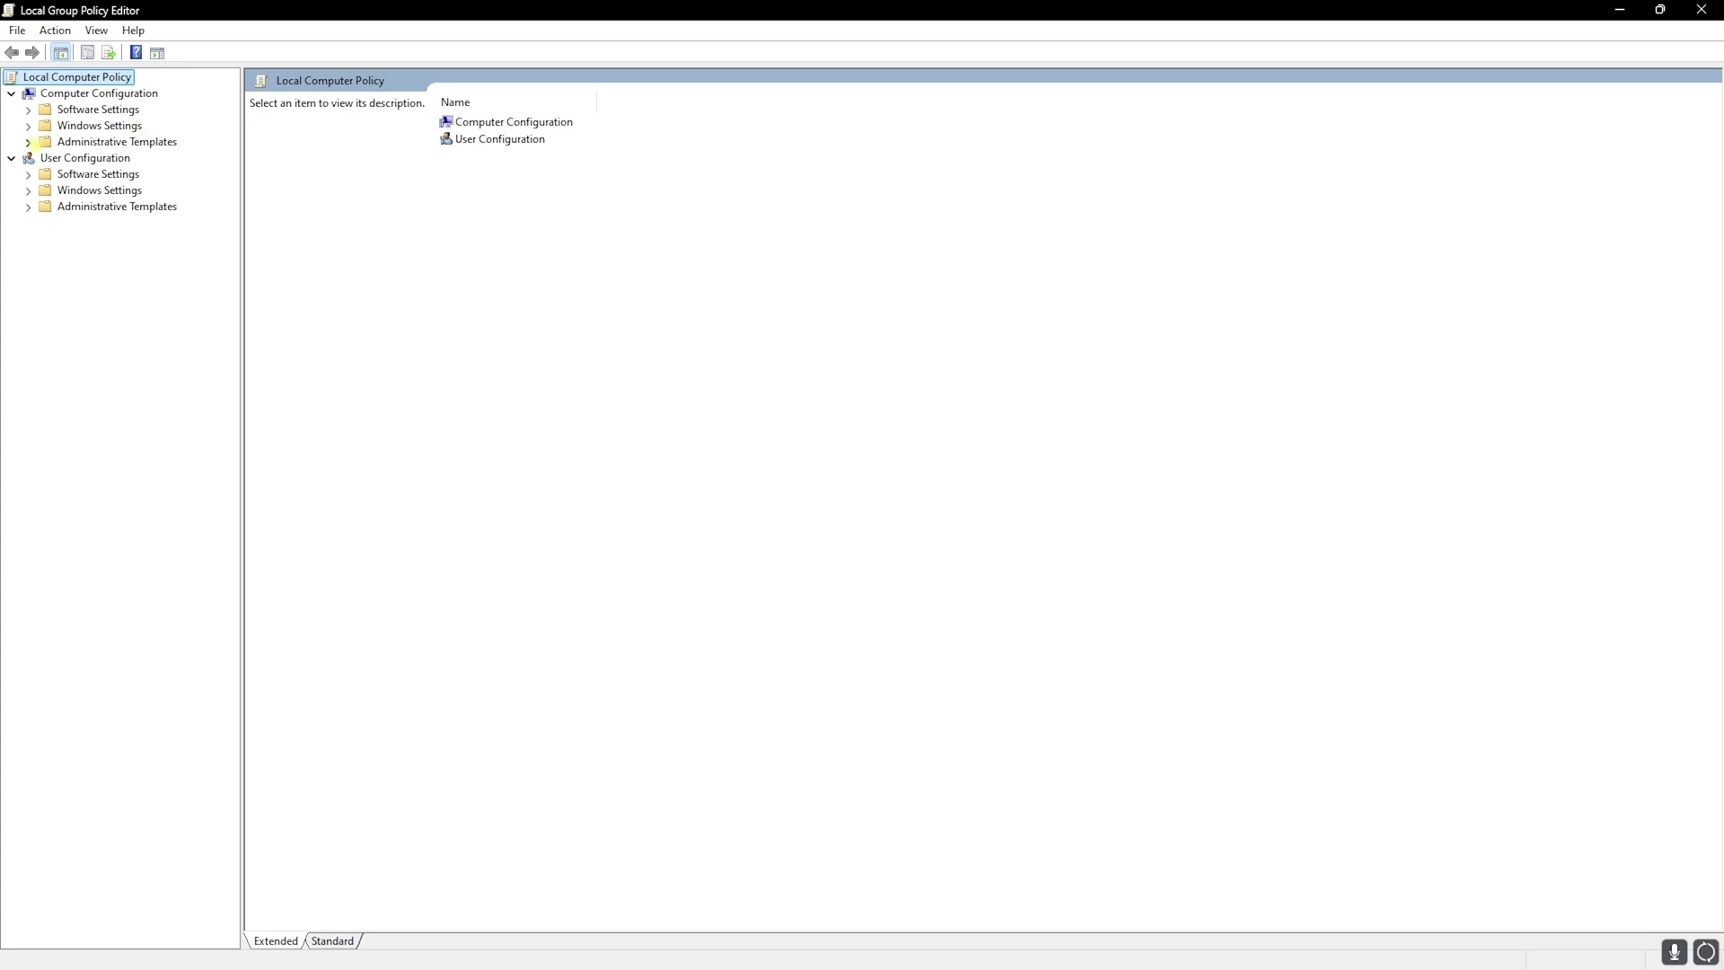
click(29, 142)
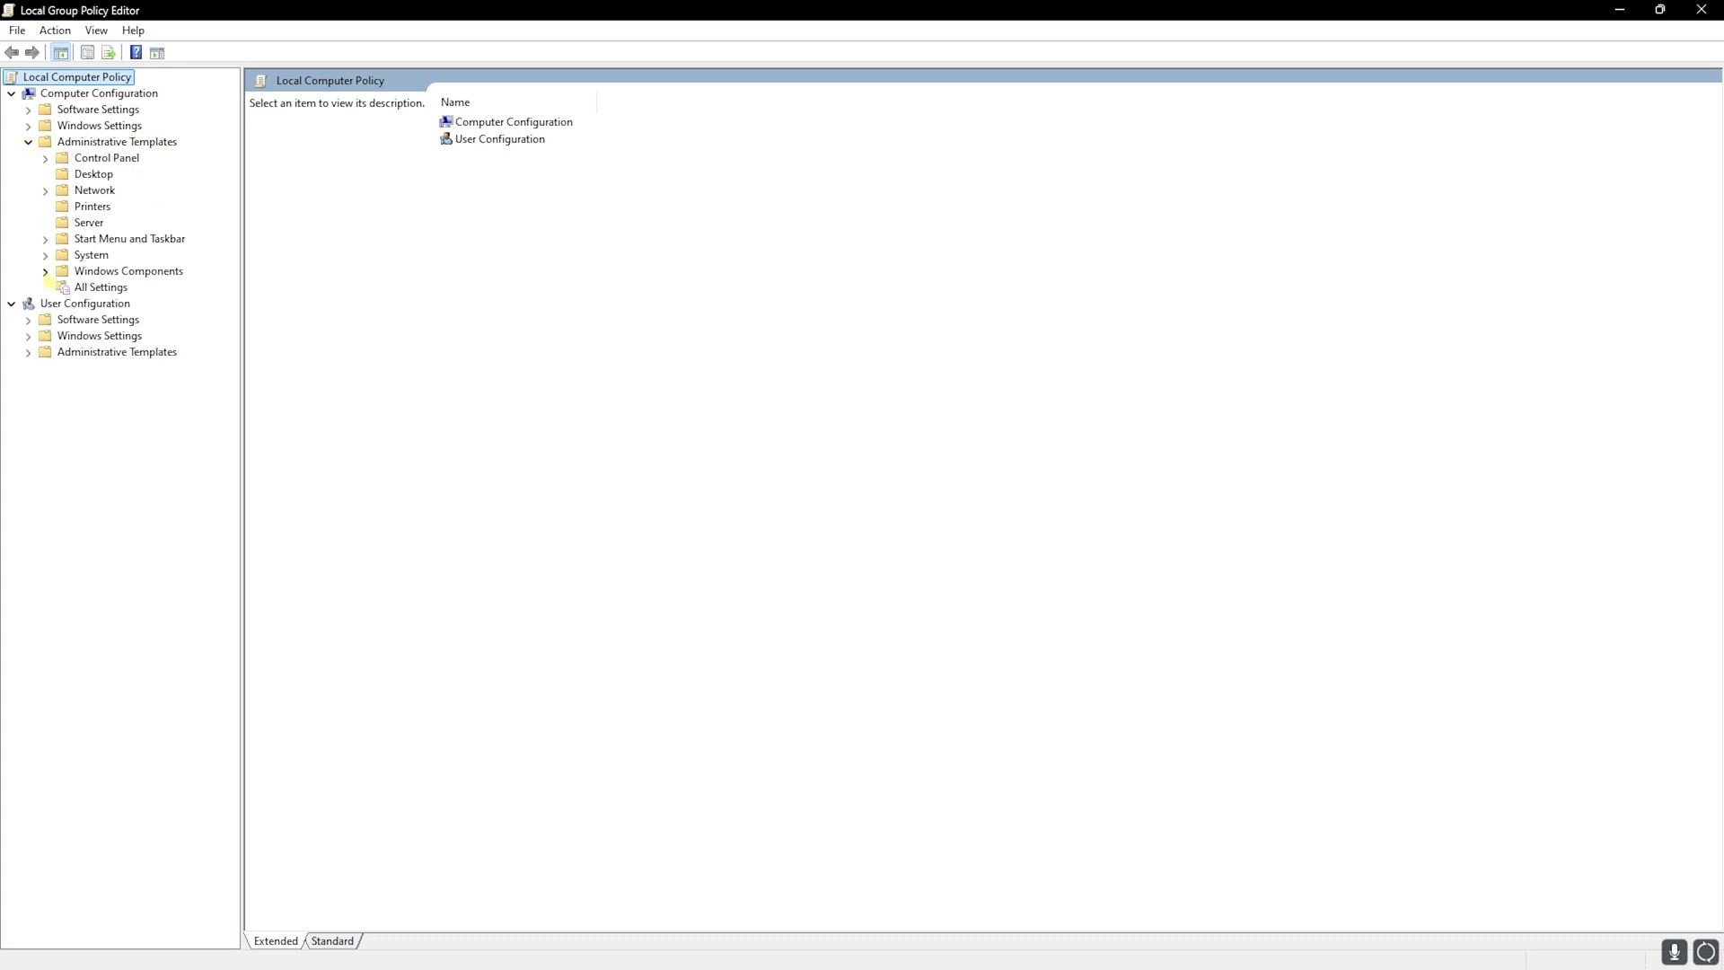
click(45, 271)
click(131, 142)
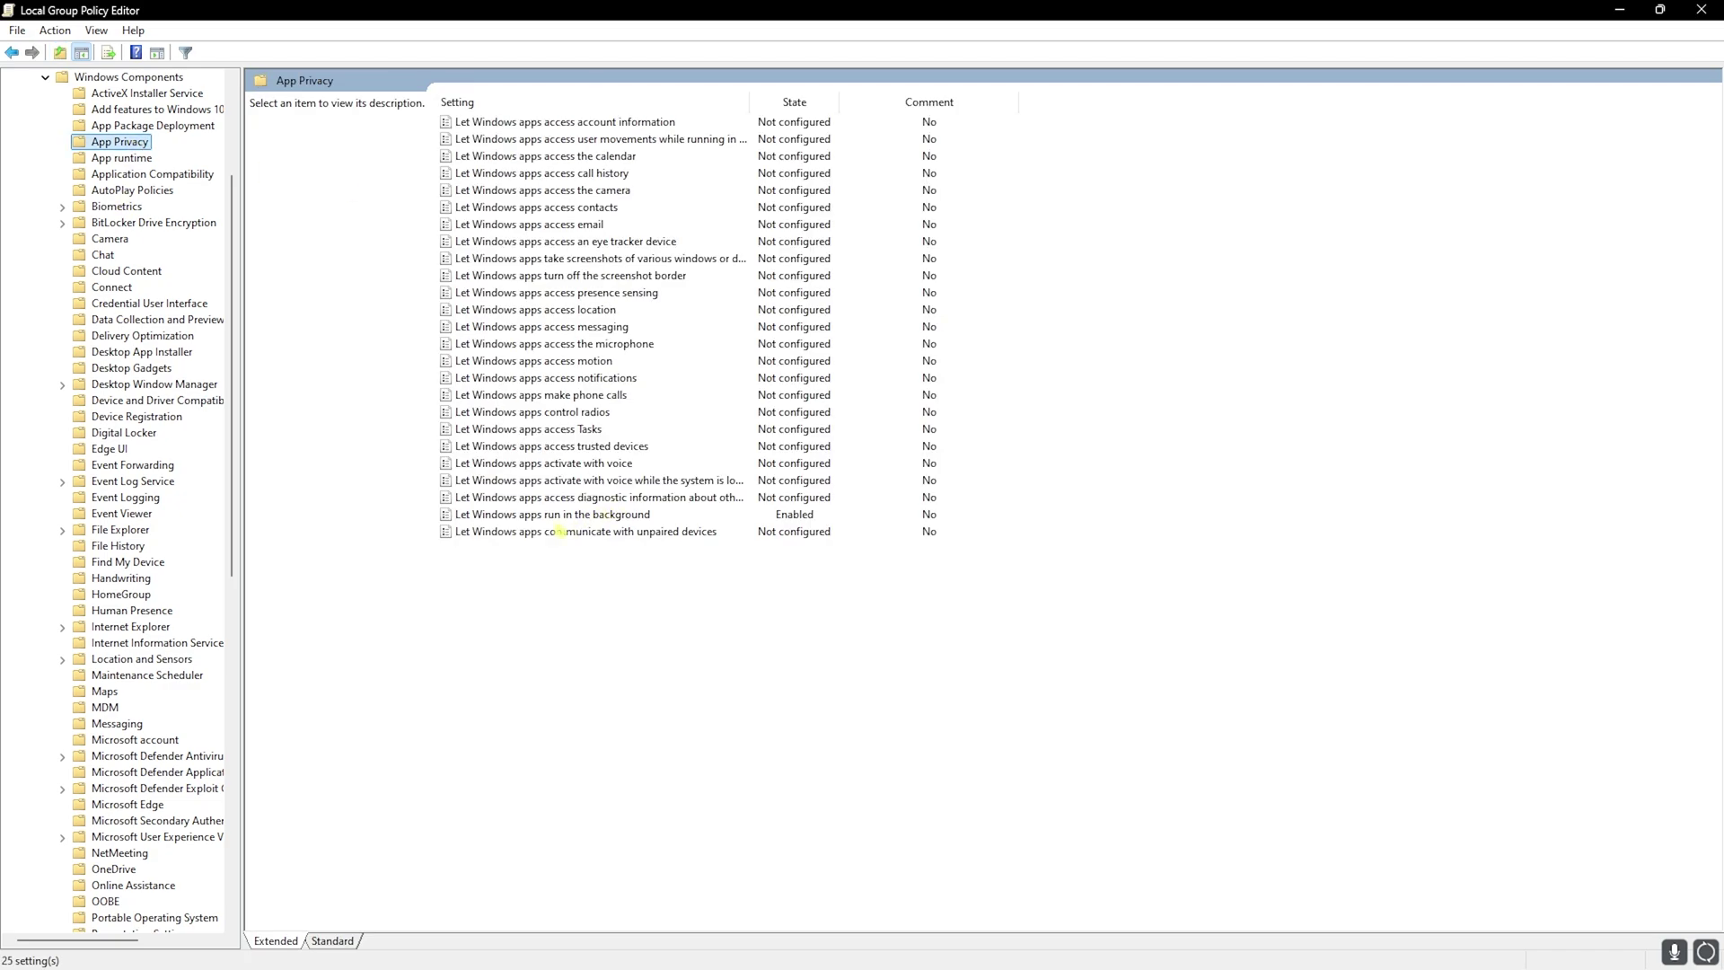
Set 'Let Windows apps run in the background' to Force Deny for all apps and apply.
double_click(564, 520)
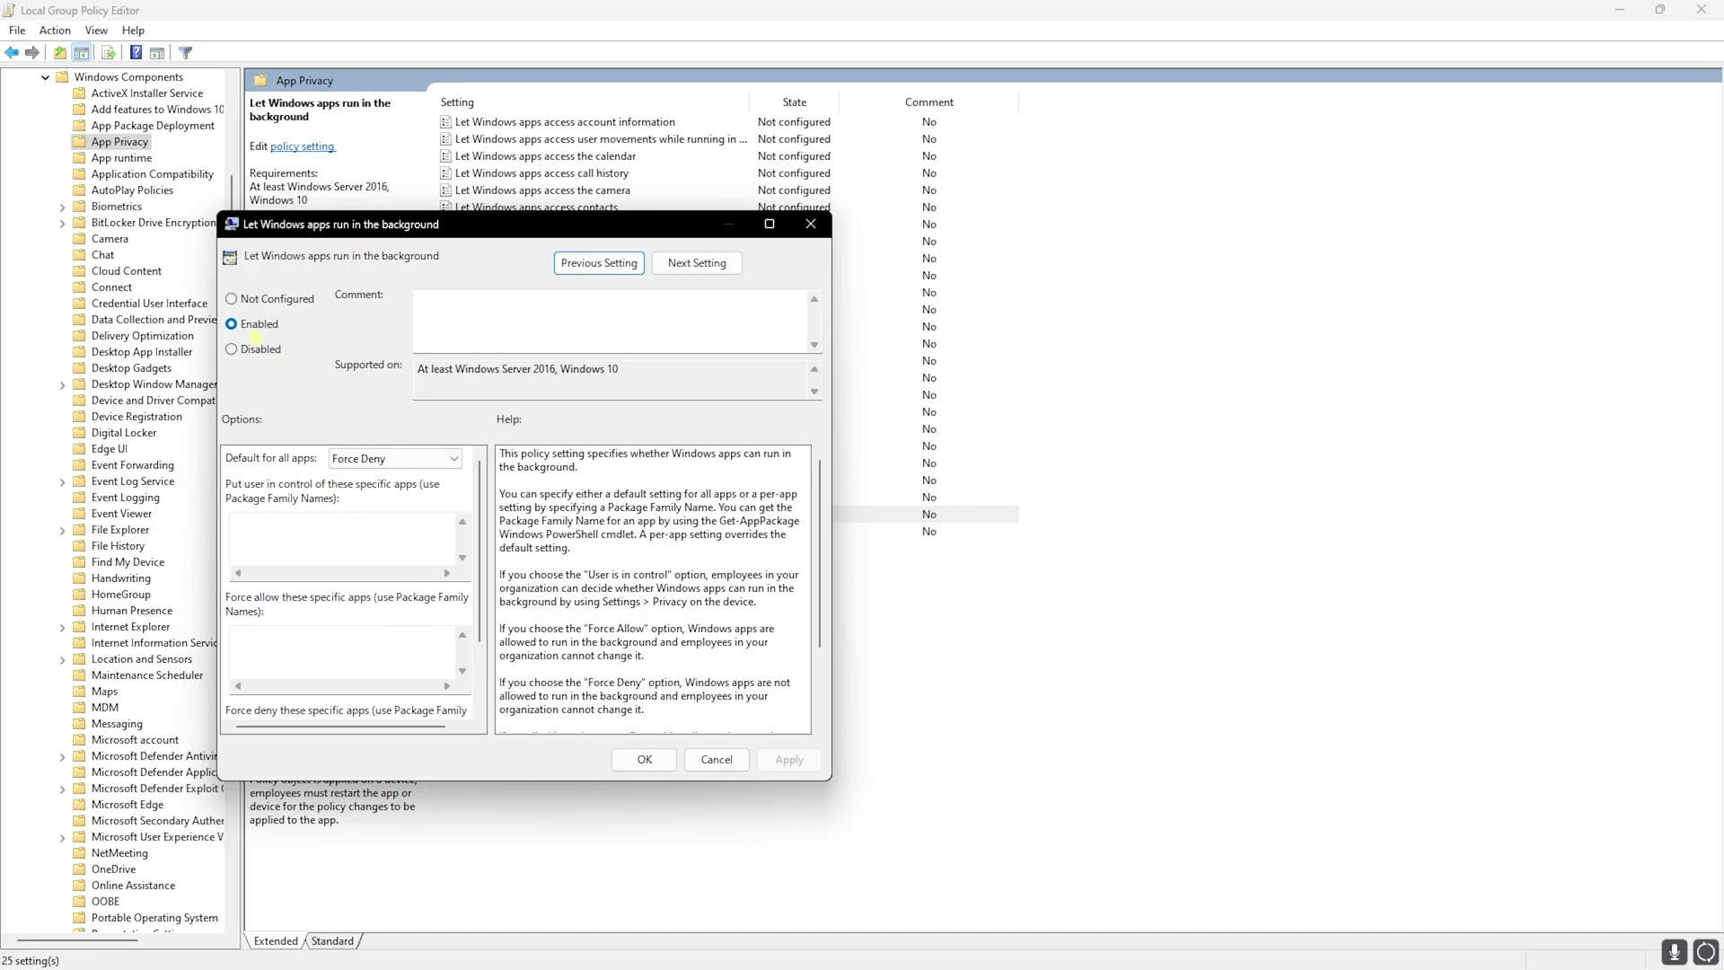
click(332, 460)
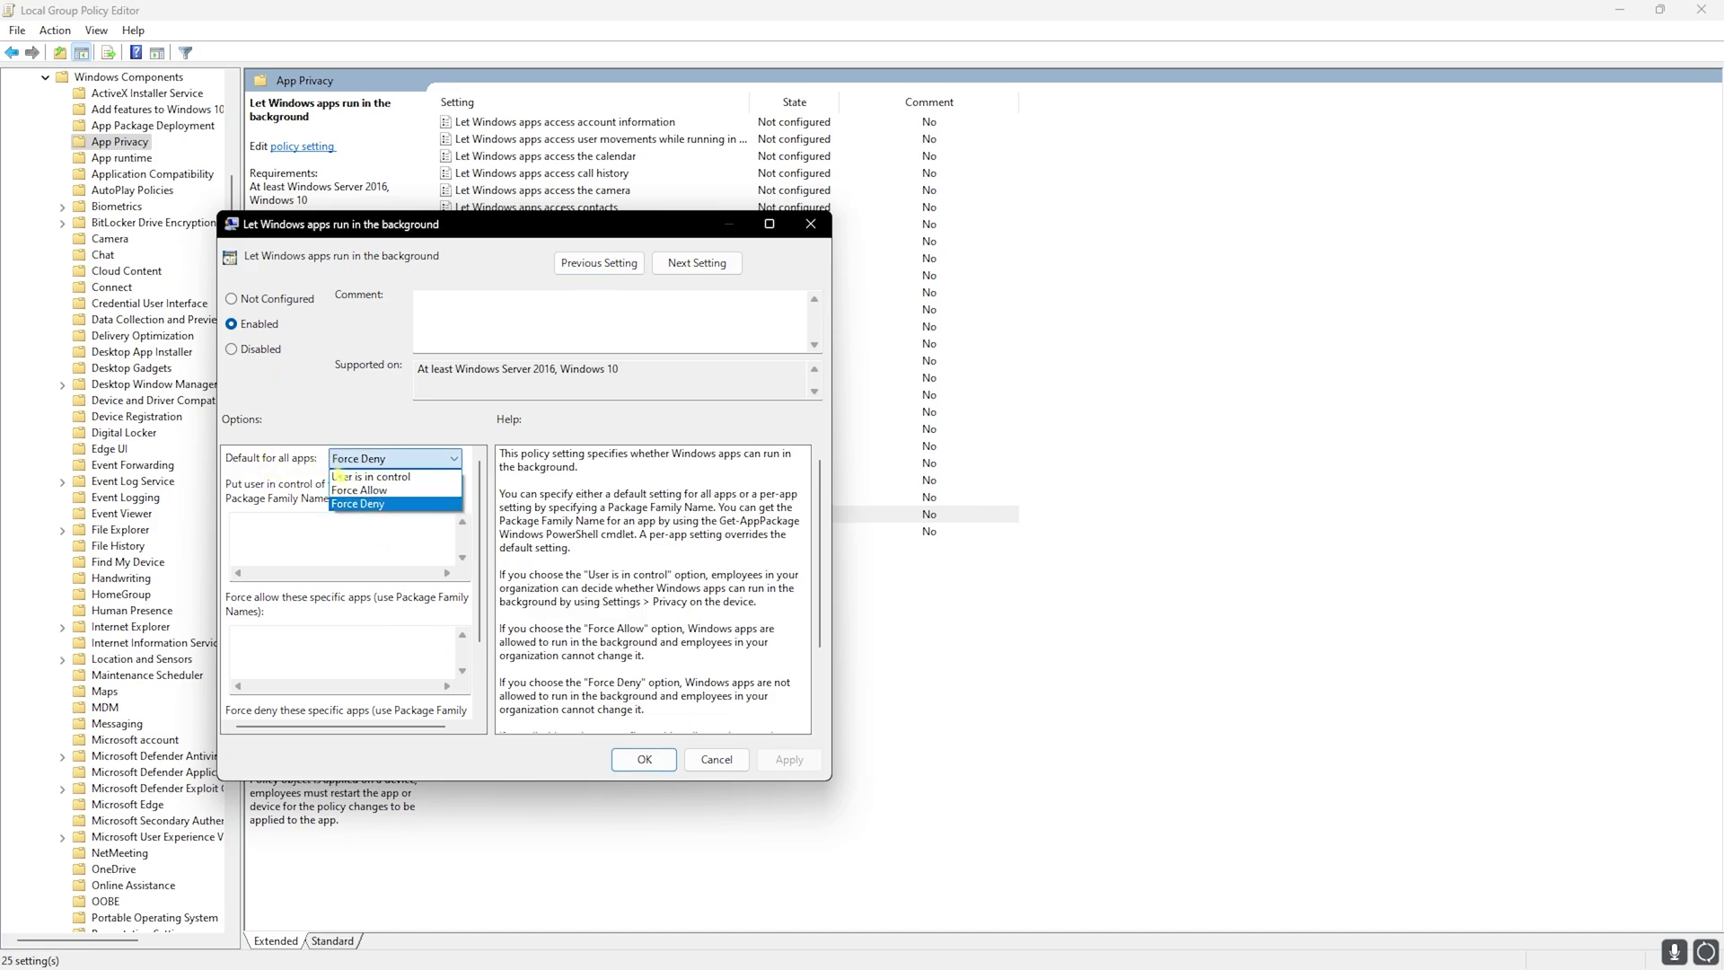
click(357, 505)
key(alt+a)
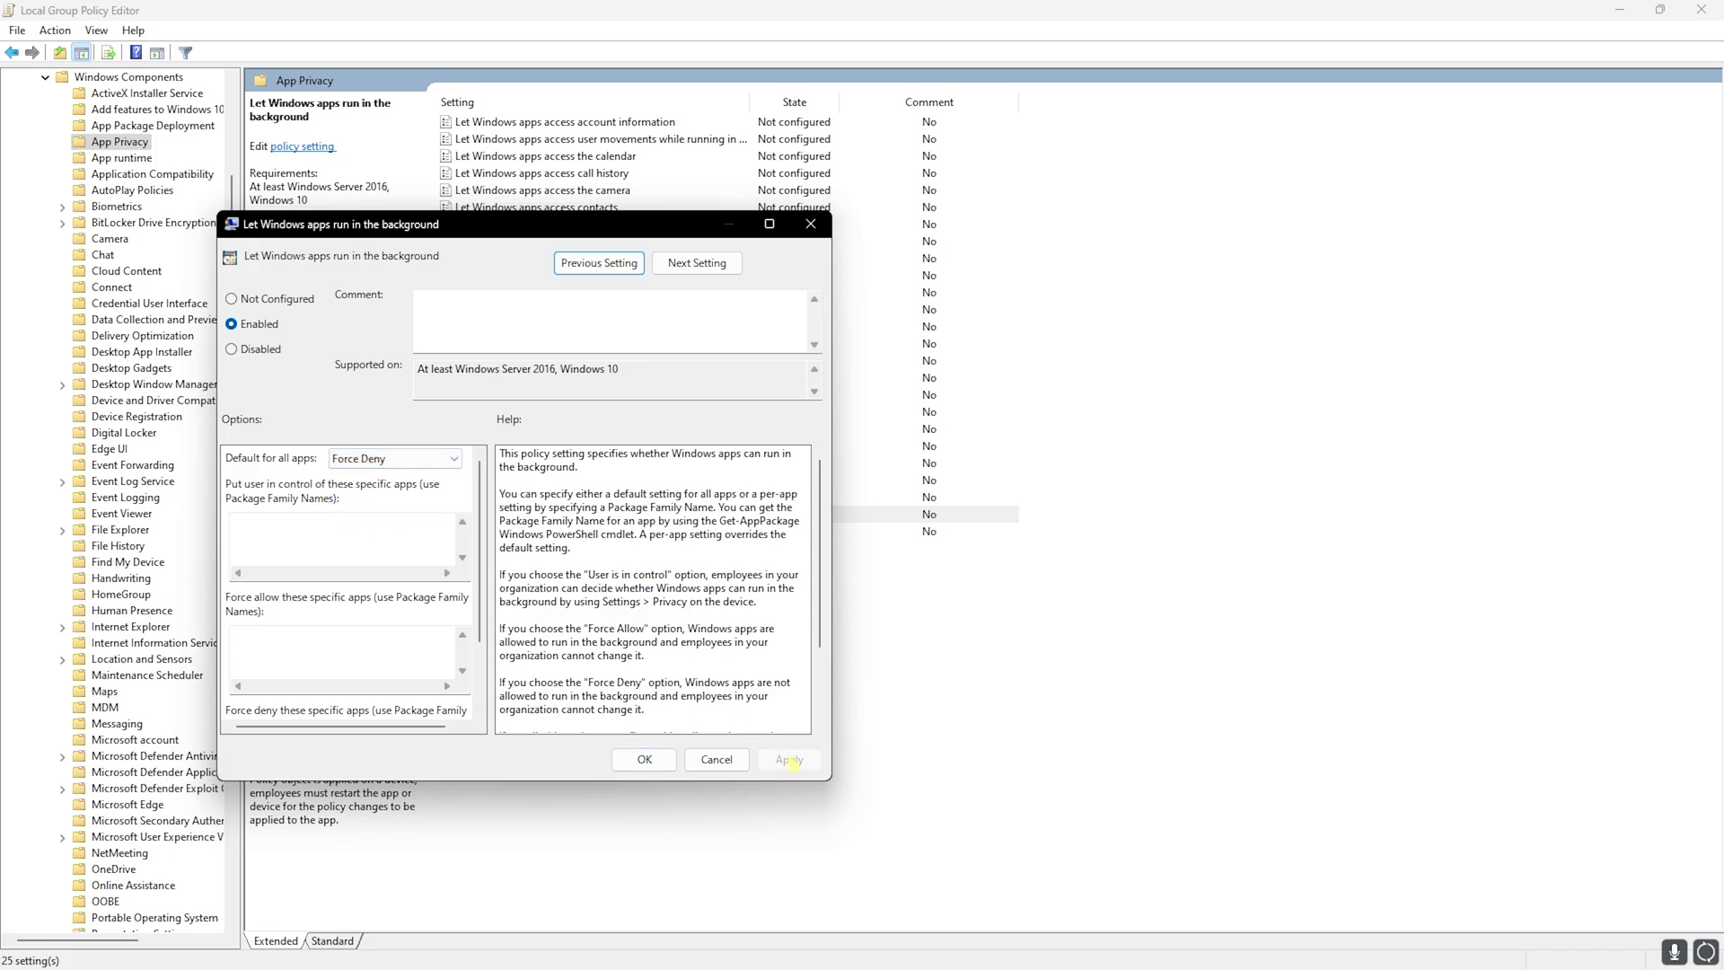
click(808, 224)
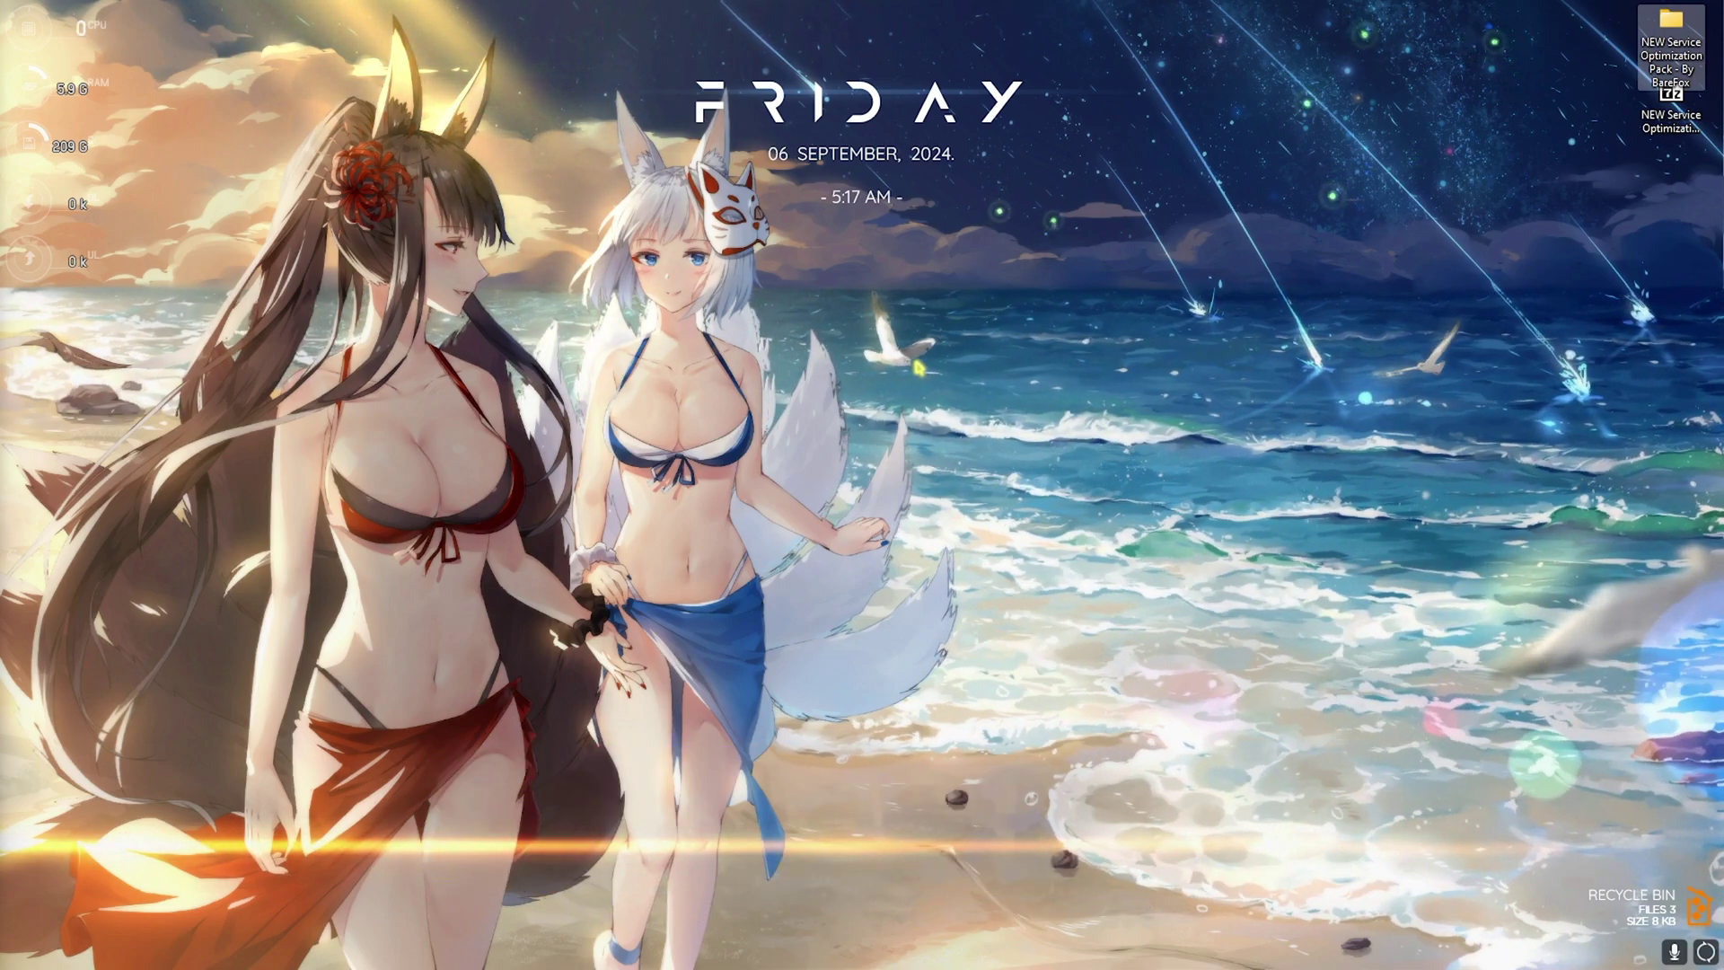
Open the Services console and bring up the SysMain service's properties.
key(super)
text(settingsrvices)
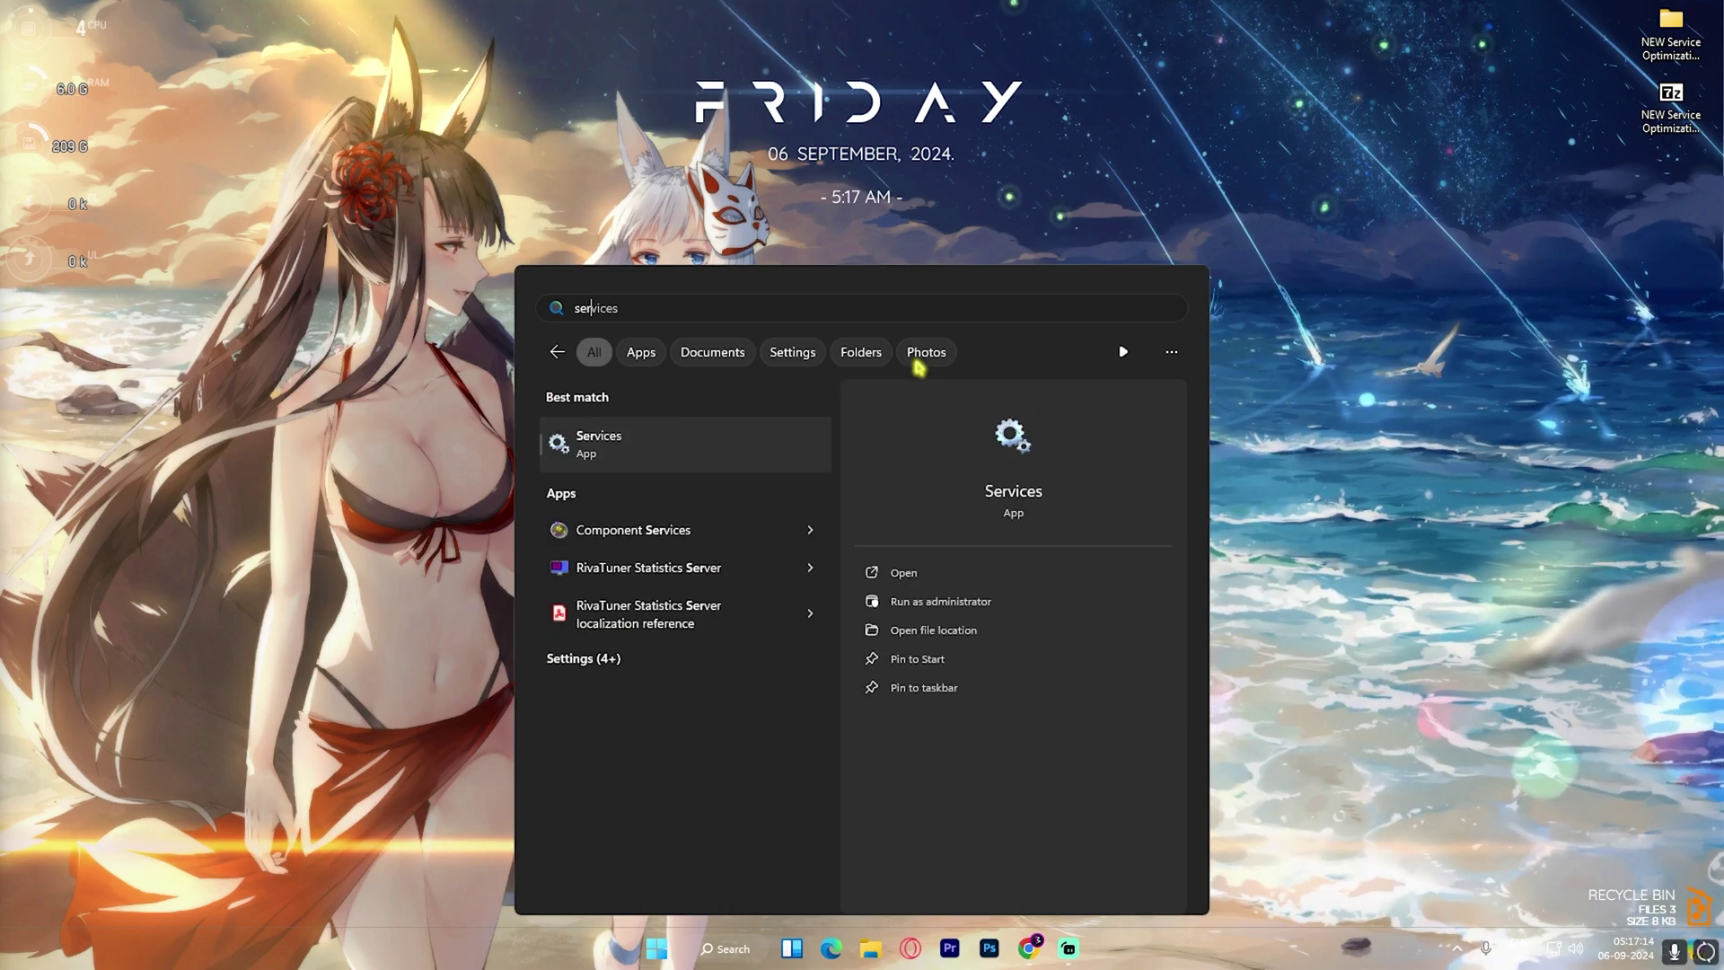
key(Return)
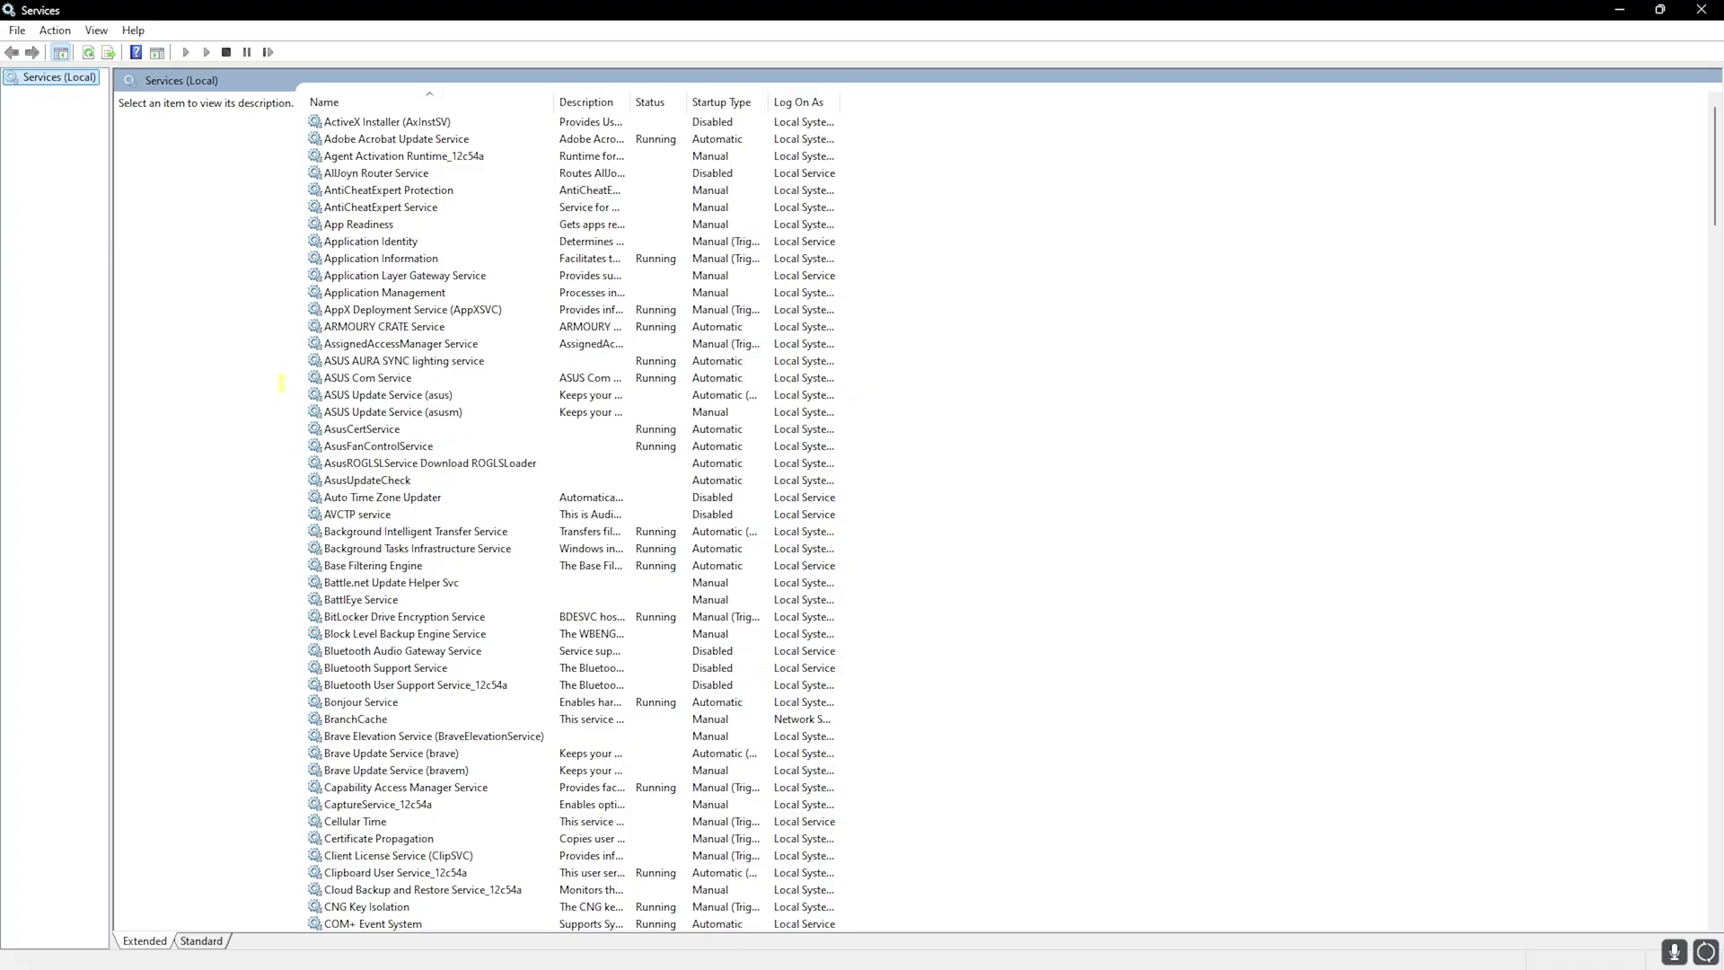
click(490, 345)
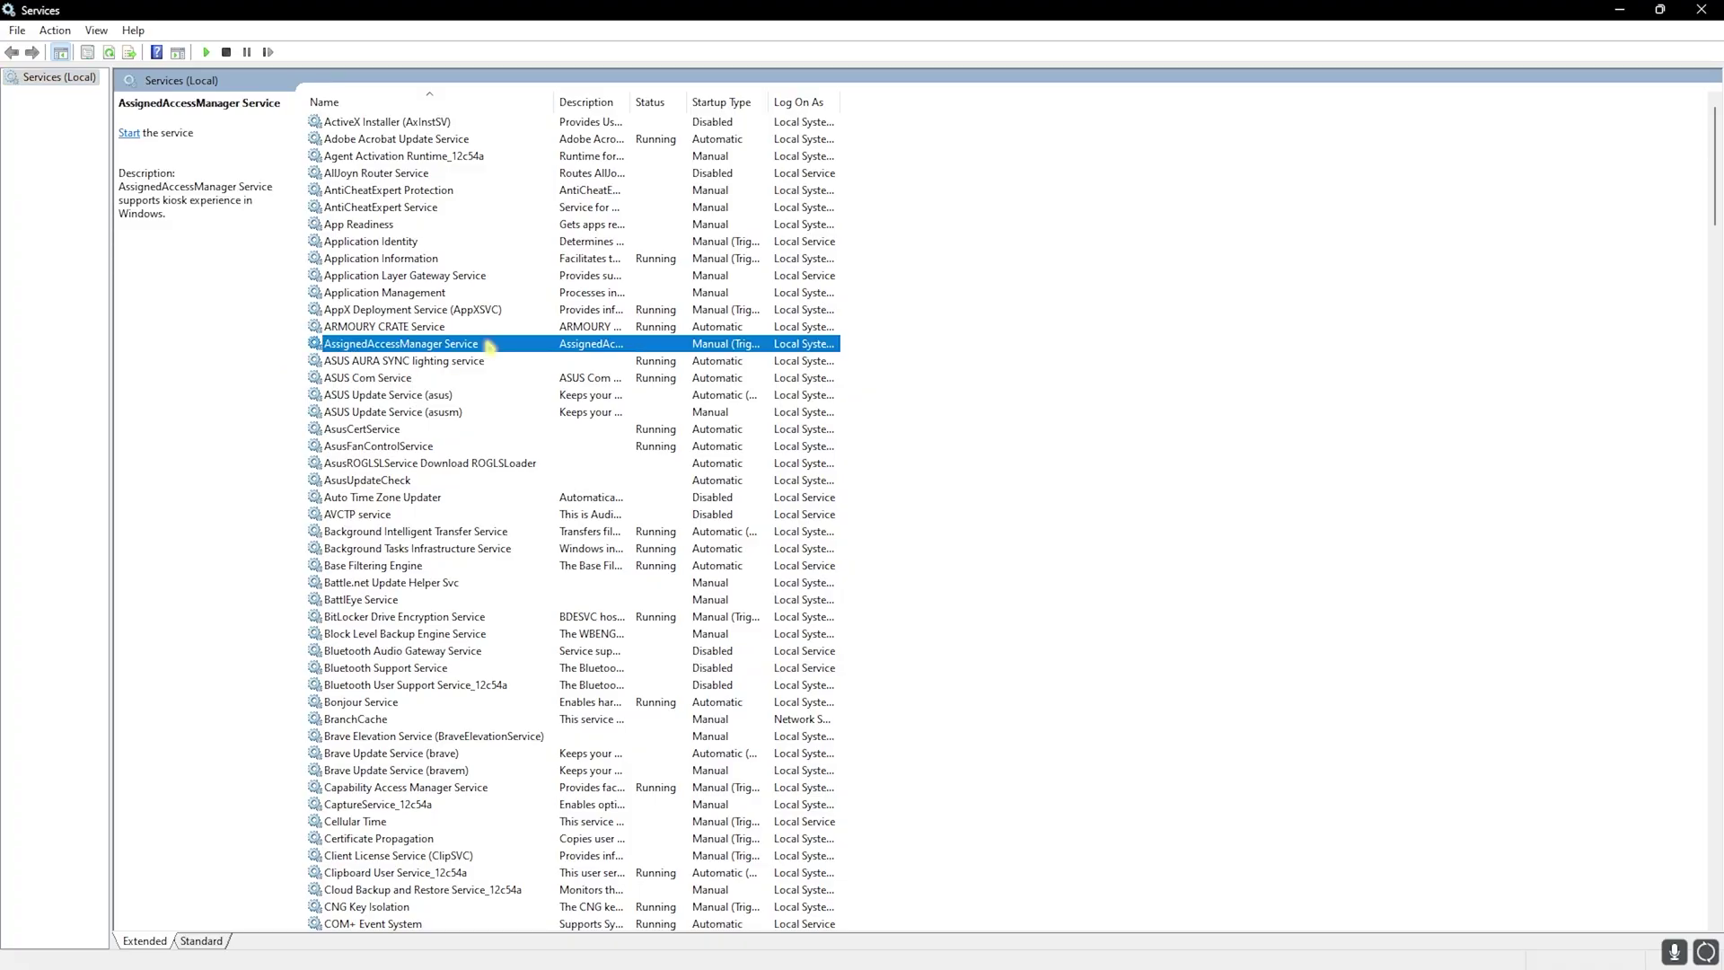
key(s)
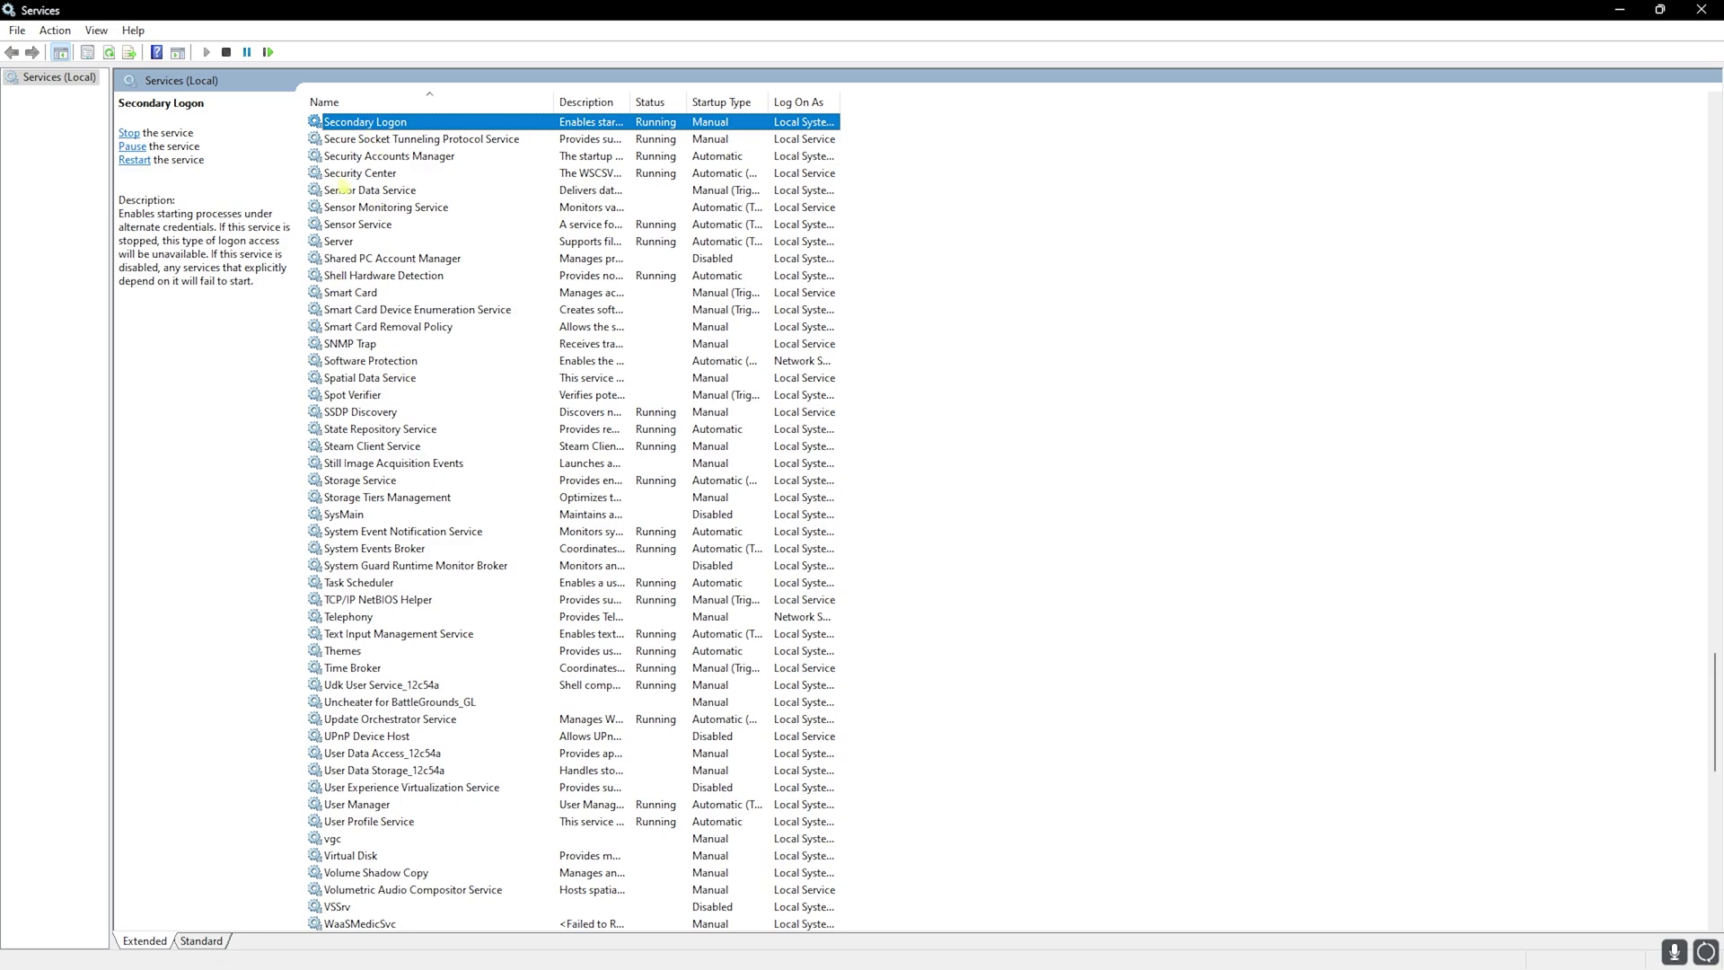
click(362, 515)
right_click(399, 517)
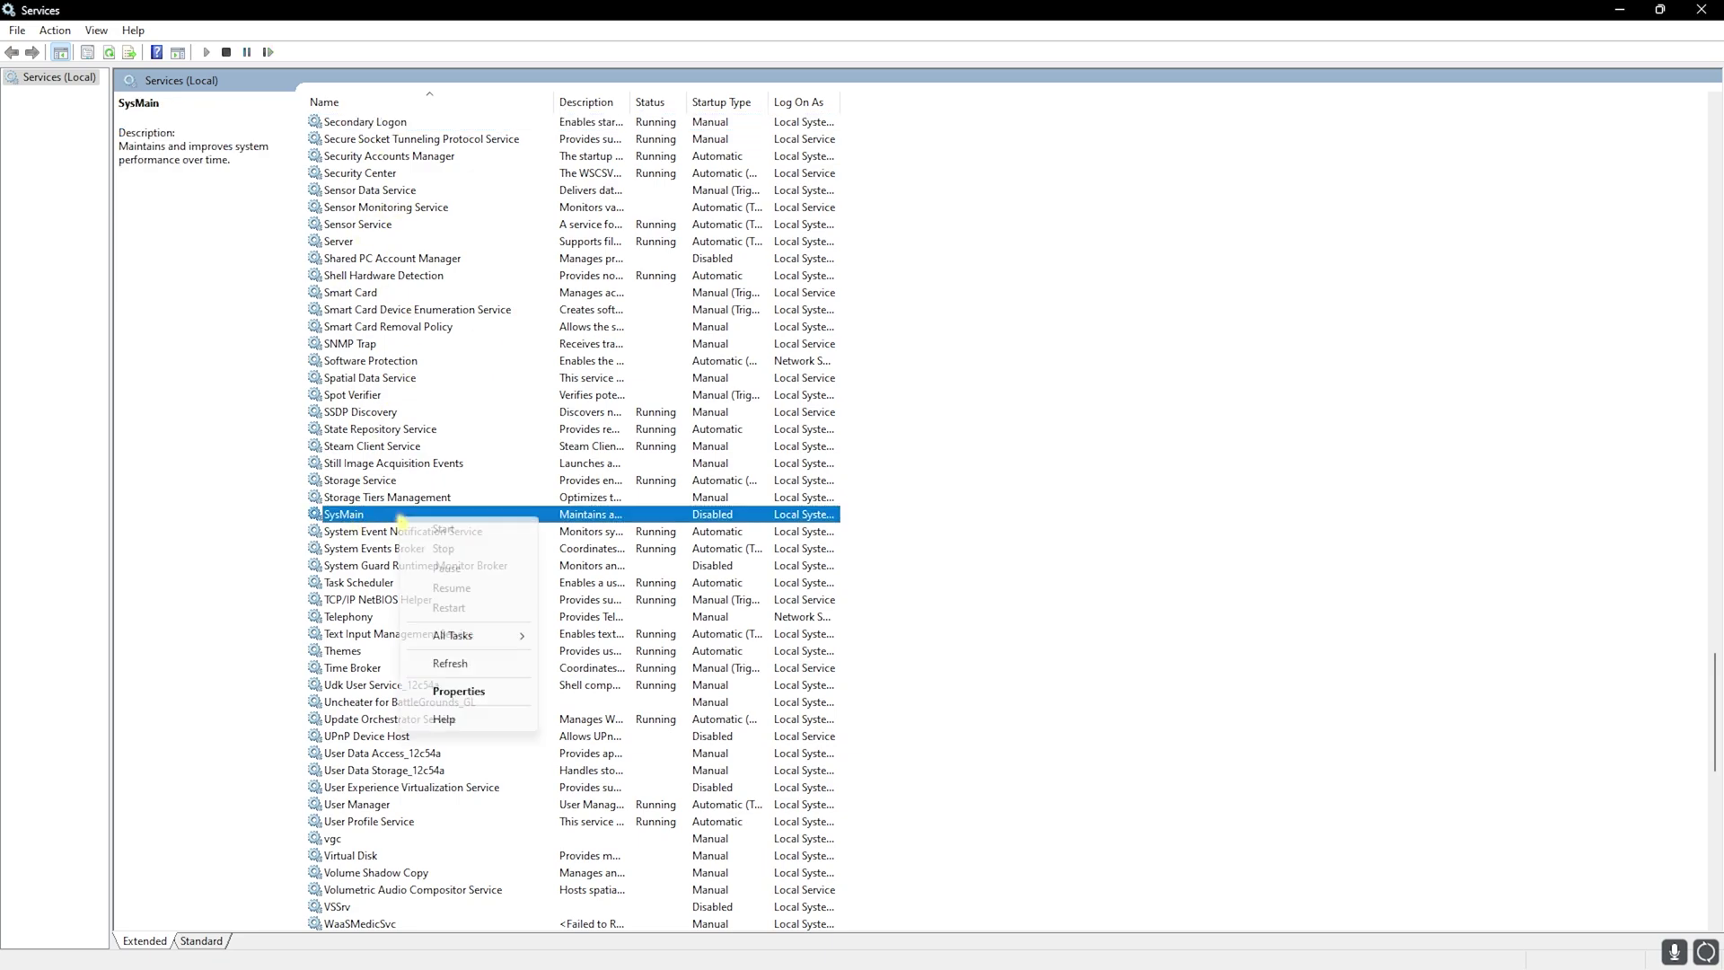
click(458, 693)
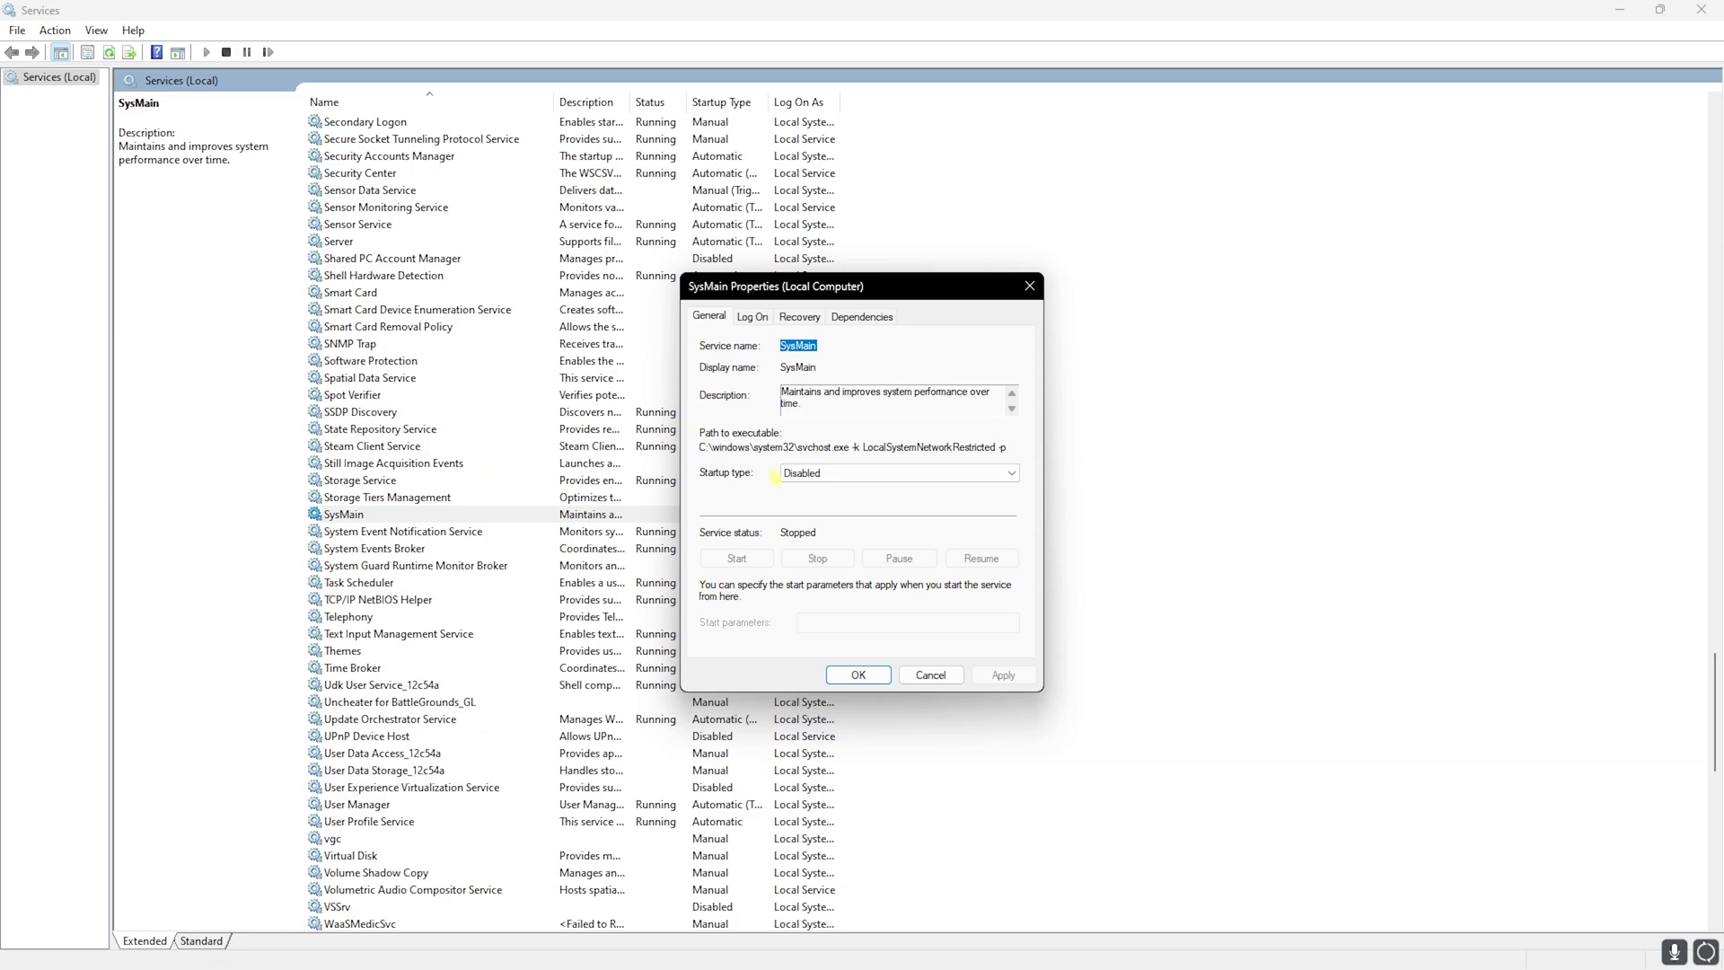
Set SysMain's startup type to Disabled, confirm, and close Services.
click(796, 476)
click(790, 528)
key(Return)
click(1701, 9)
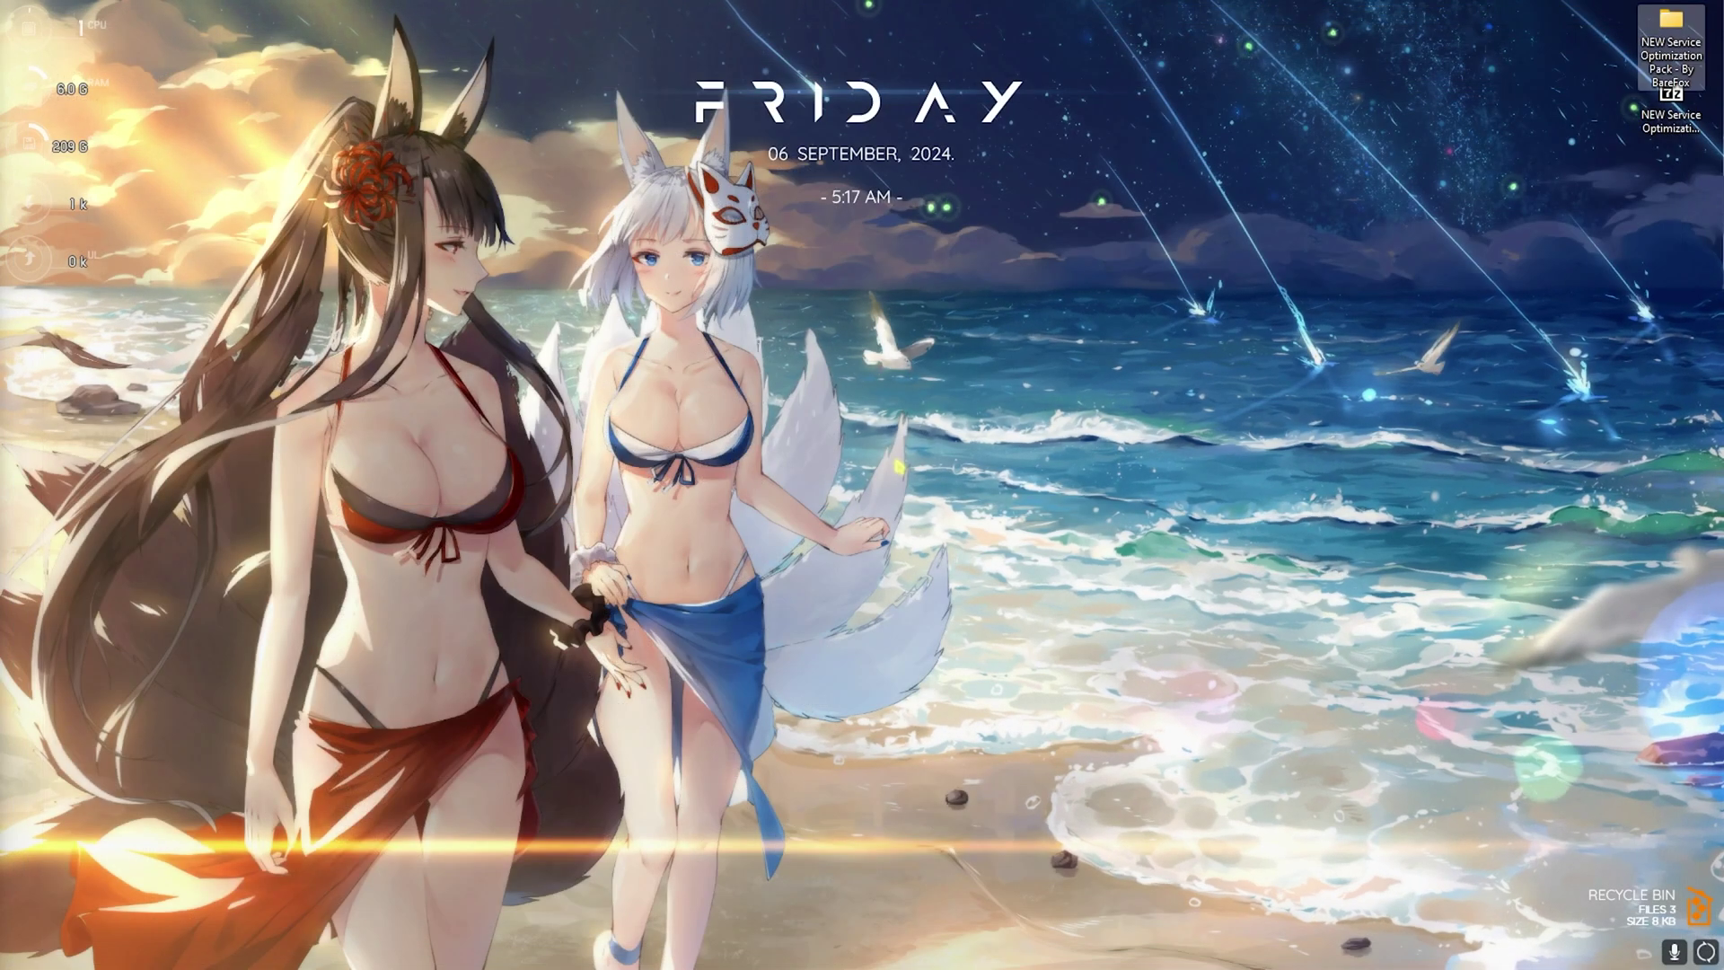